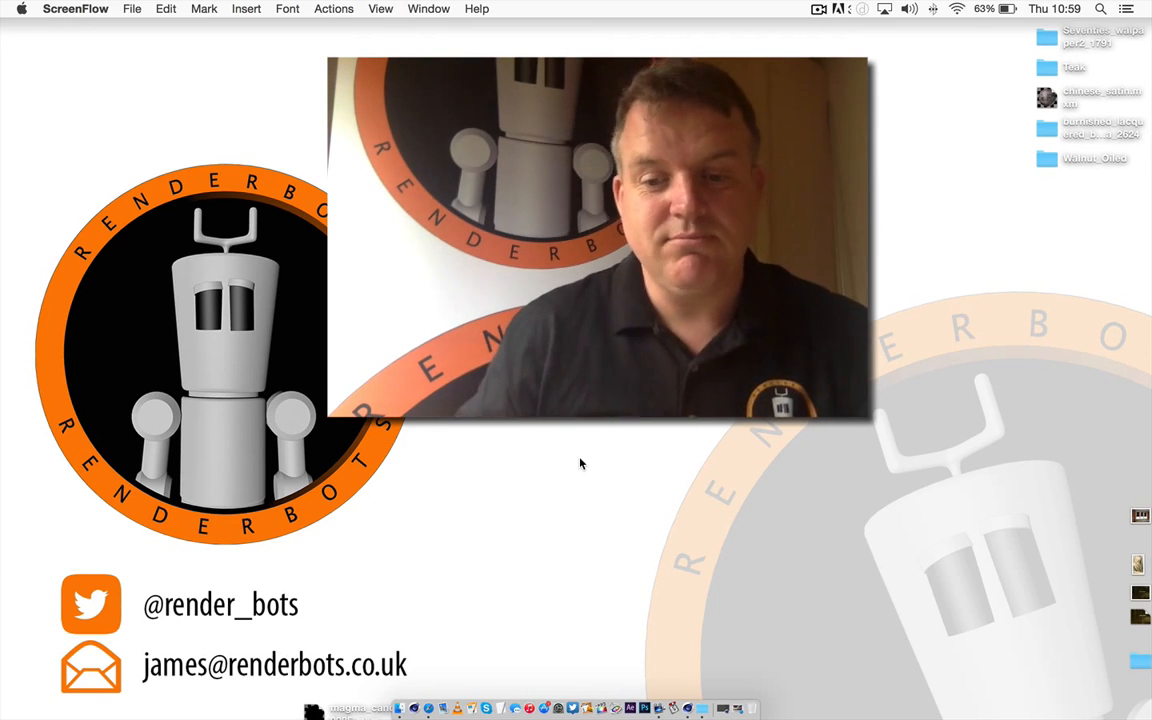
- Switch to Safari and look over the Maxwell Render home page
click(738, 712)
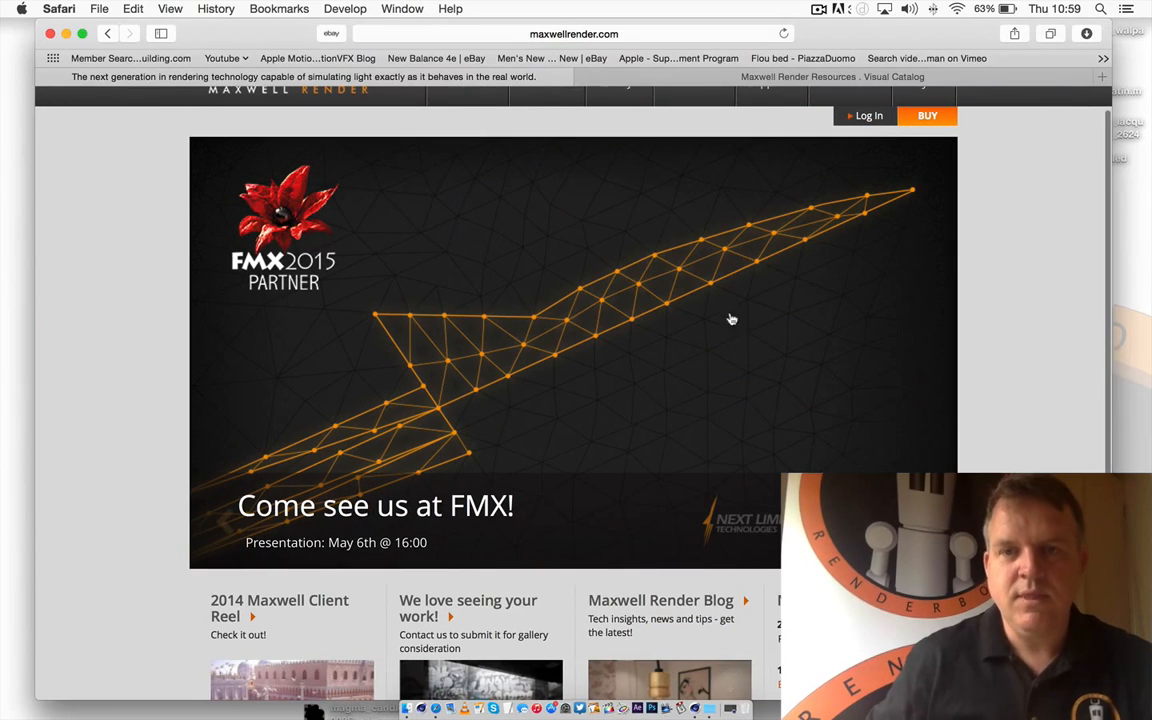
drag(872, 40, 864, 31)
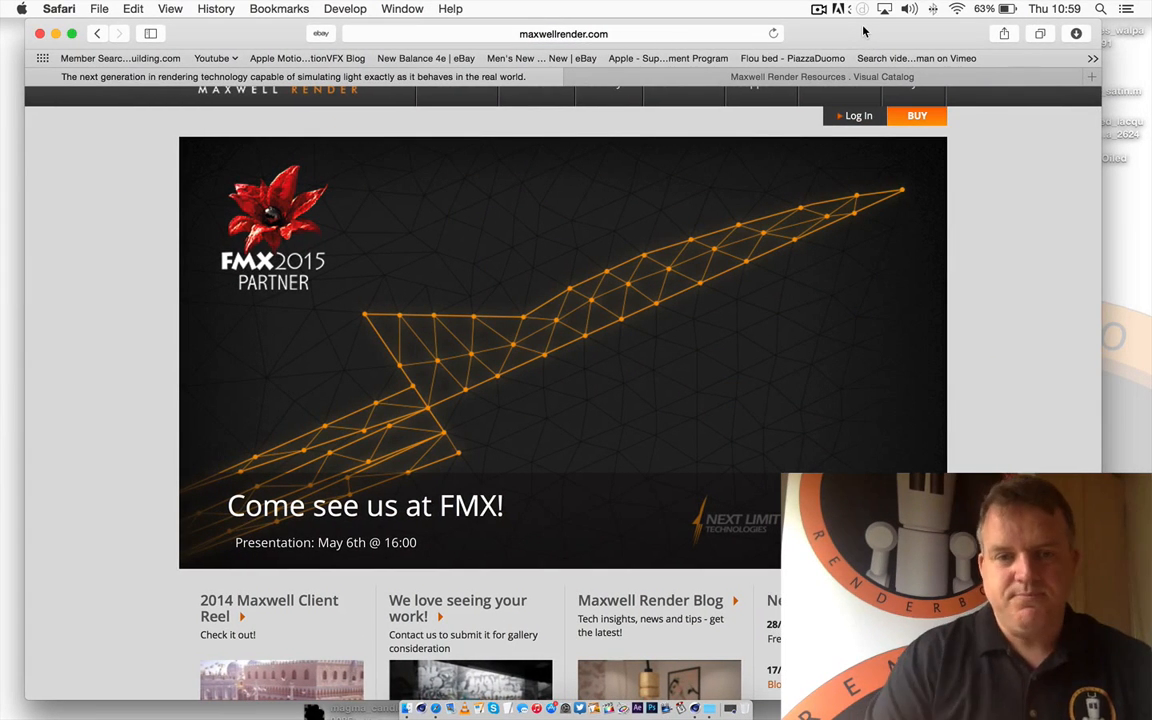
scroll(892, 231, up, 2)
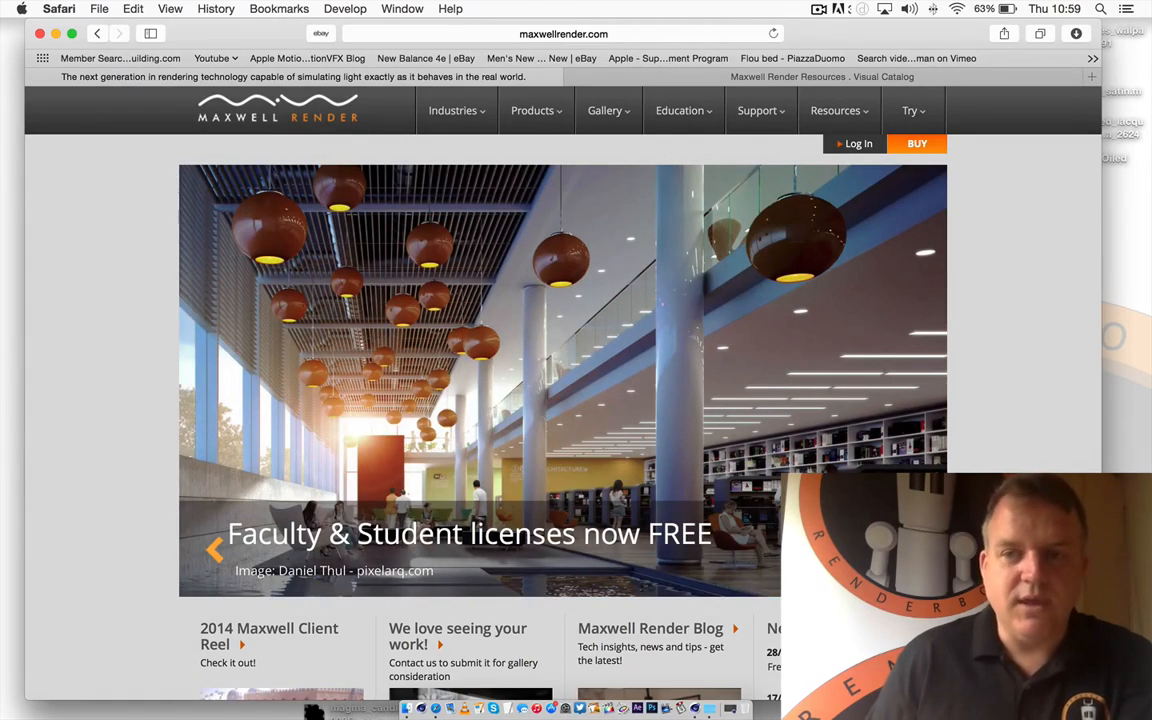
scroll(642, 569, down, 5)
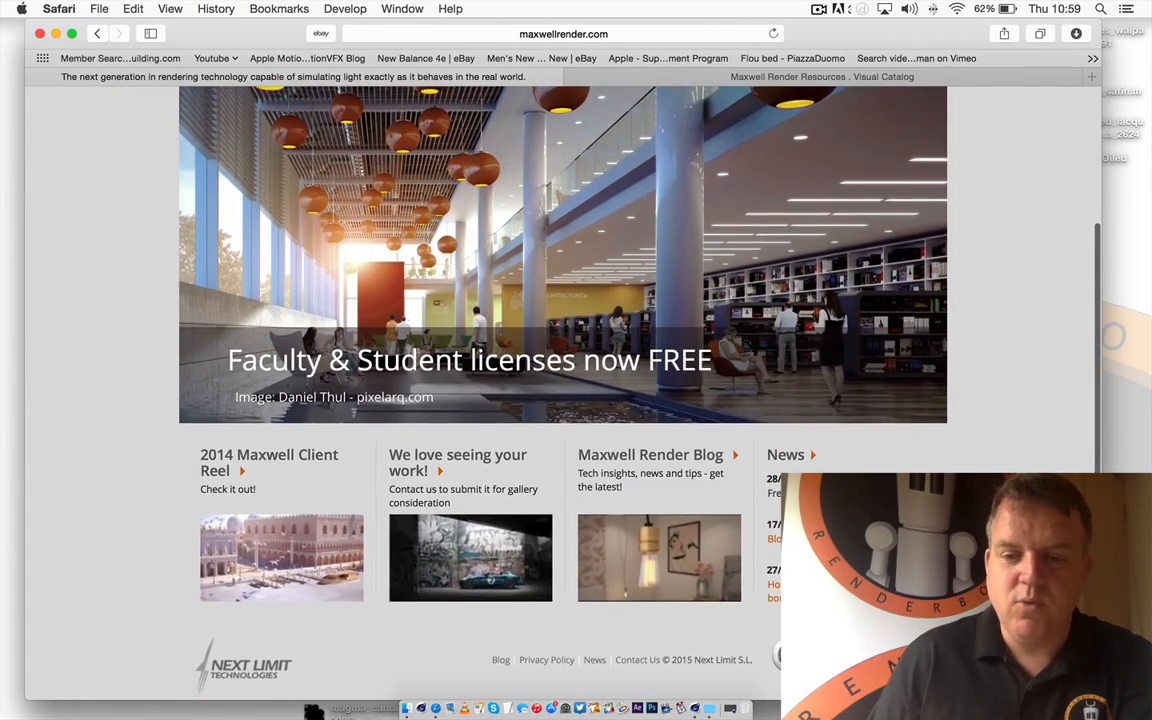
- View the Maxwell Render Blog, and close the blog and home page so only the Maxwell Render Resources catalogue stays open
click(642, 569)
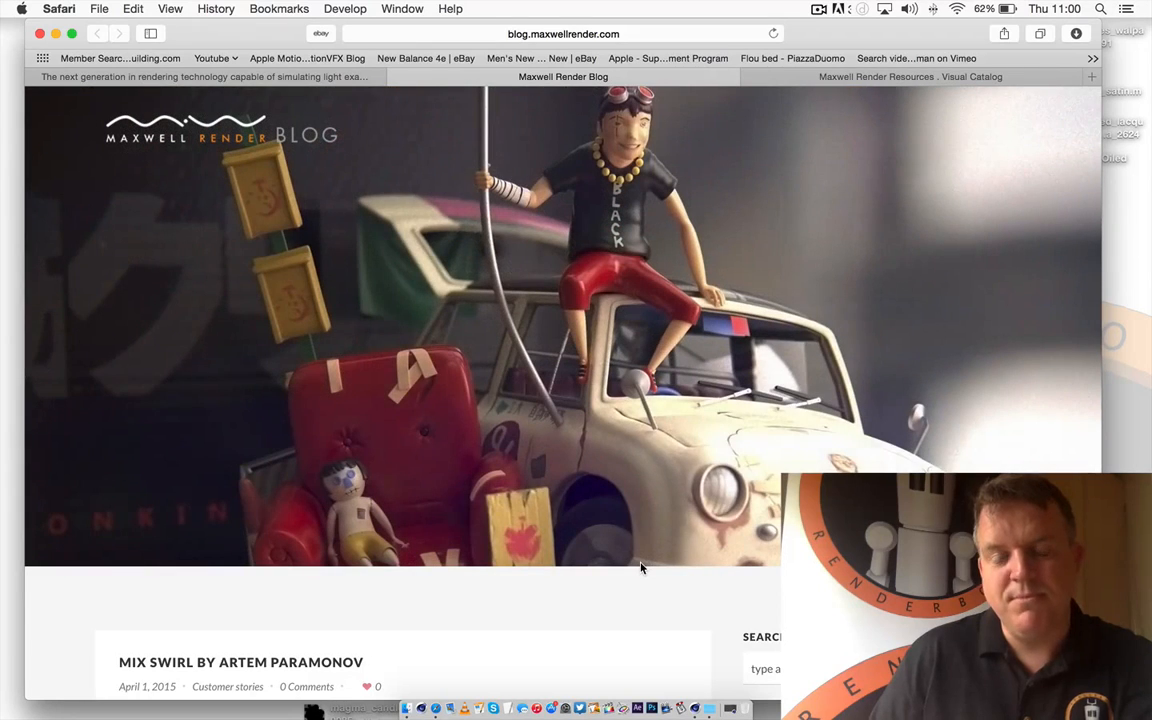
mouse_move(644, 561)
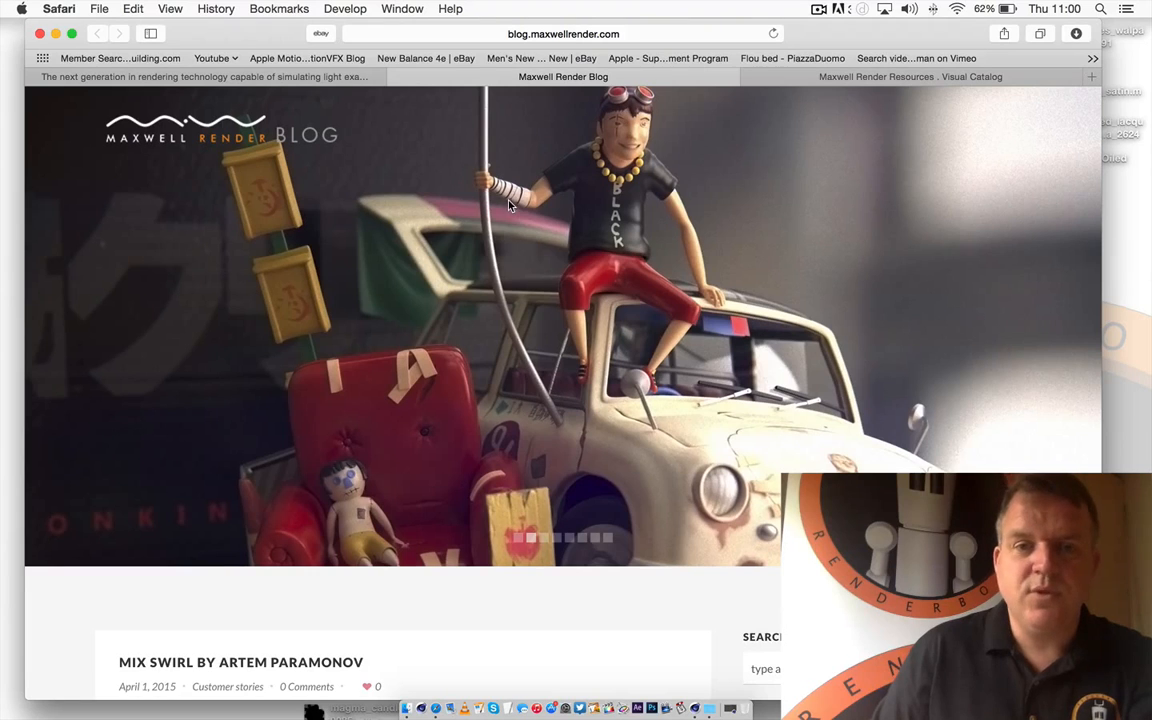
click(398, 79)
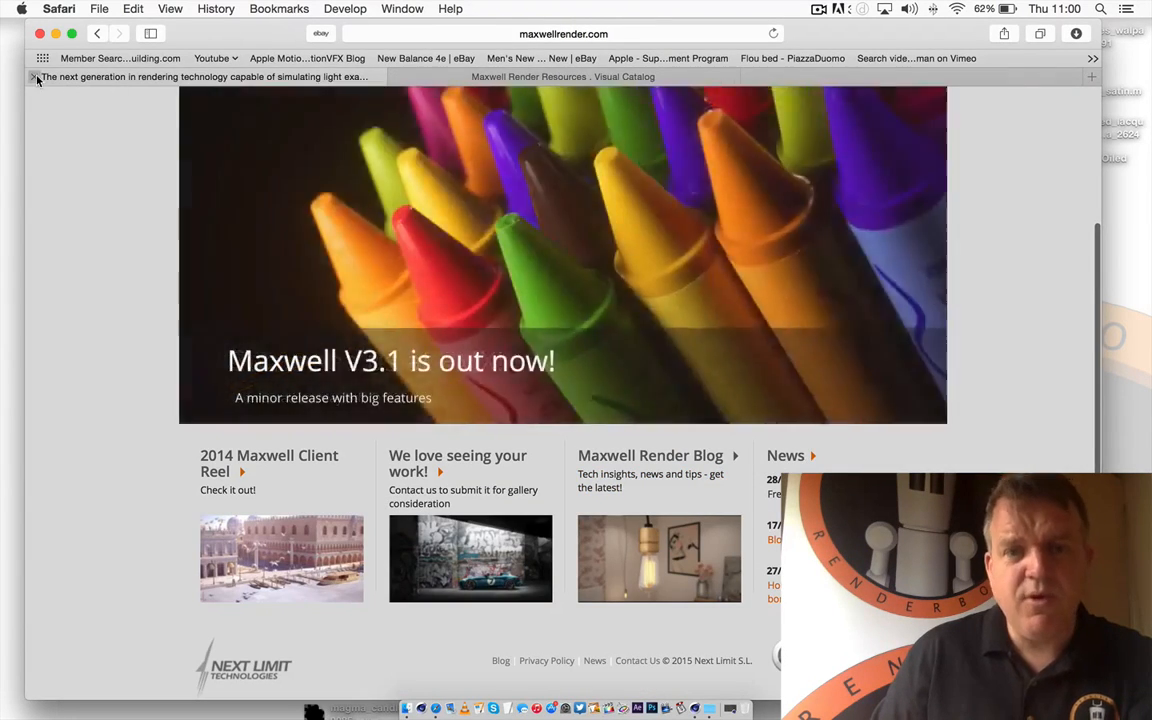
click(36, 78)
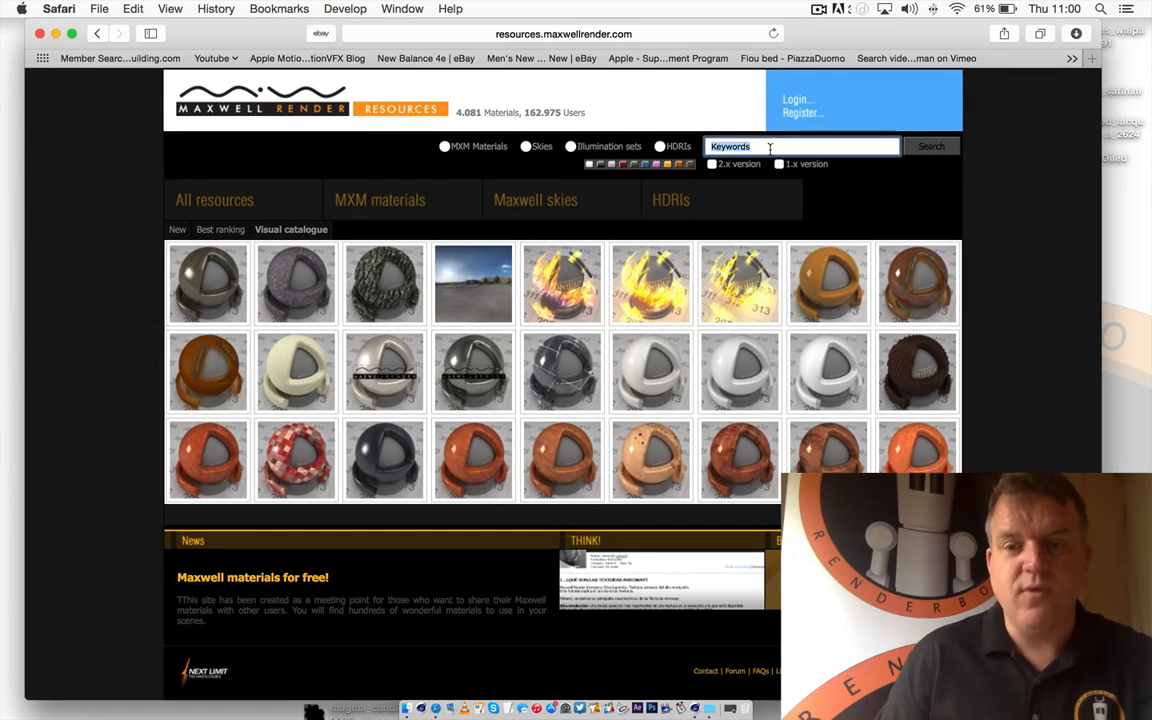
- Search the Maxwell Render resources for "wood"
key(BackSpace)
text(wood)
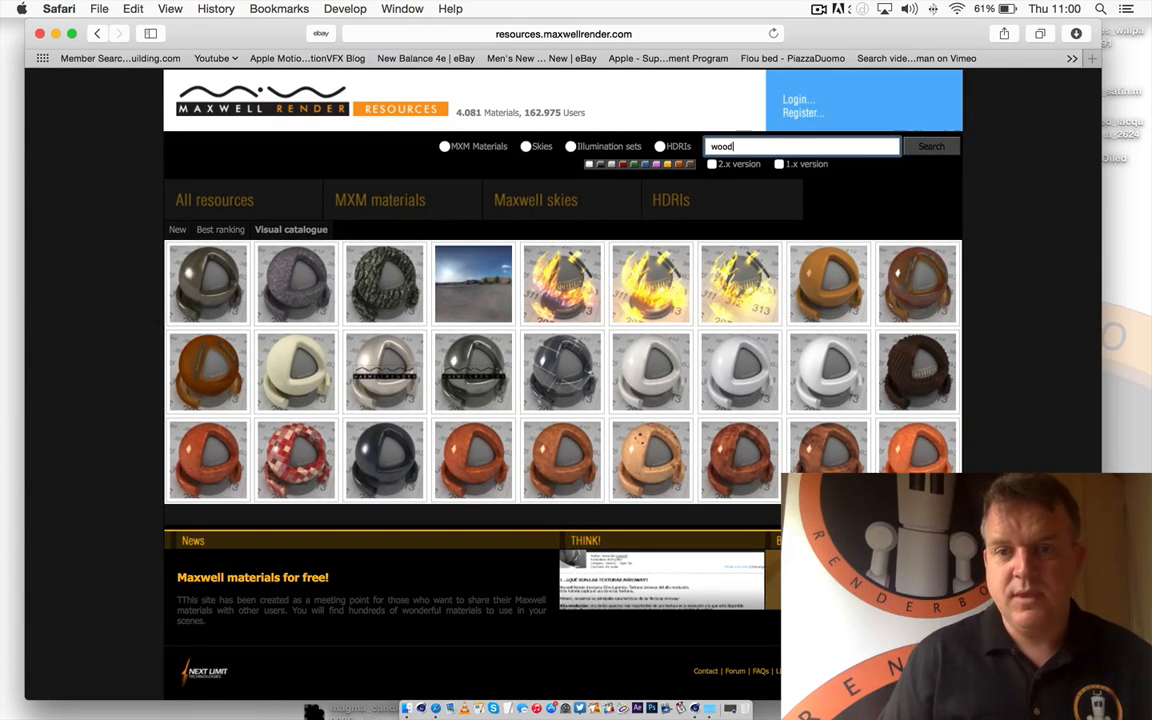
key(Return)
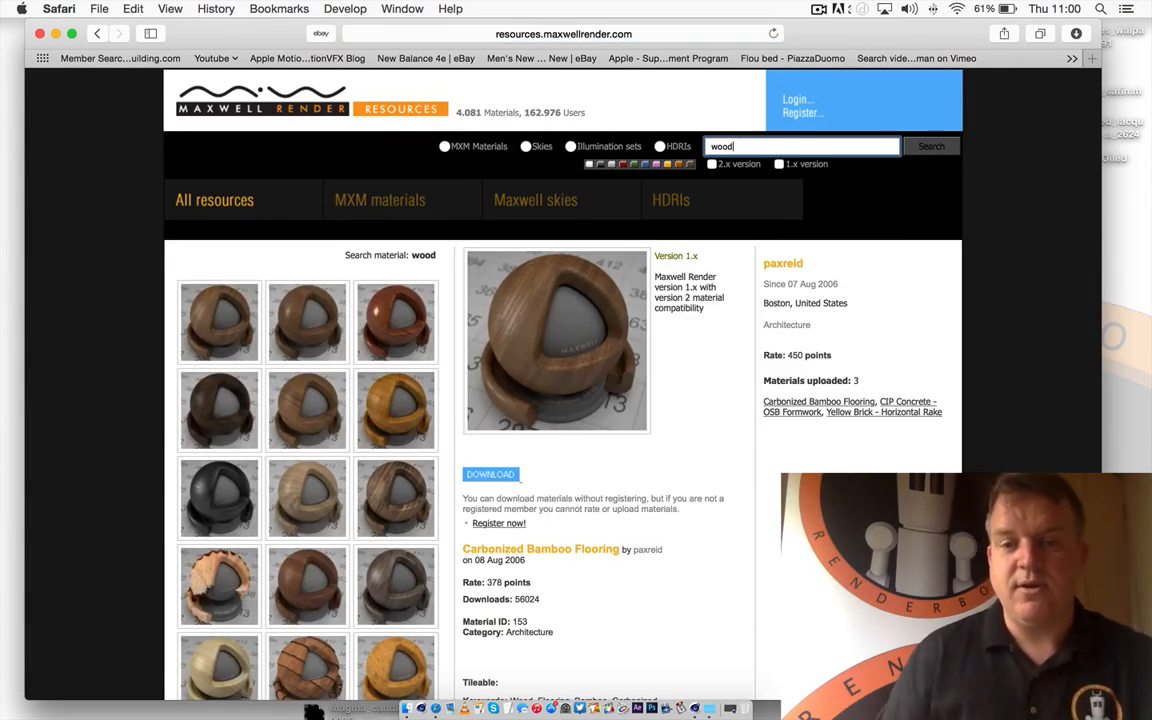
- Preview several wood materials, including White Oak Semigloss, Black Ash, wood floor 13, Carbonized Bamboo Flooring and Walnut Oiled
scroll(382, 371, down, 2)
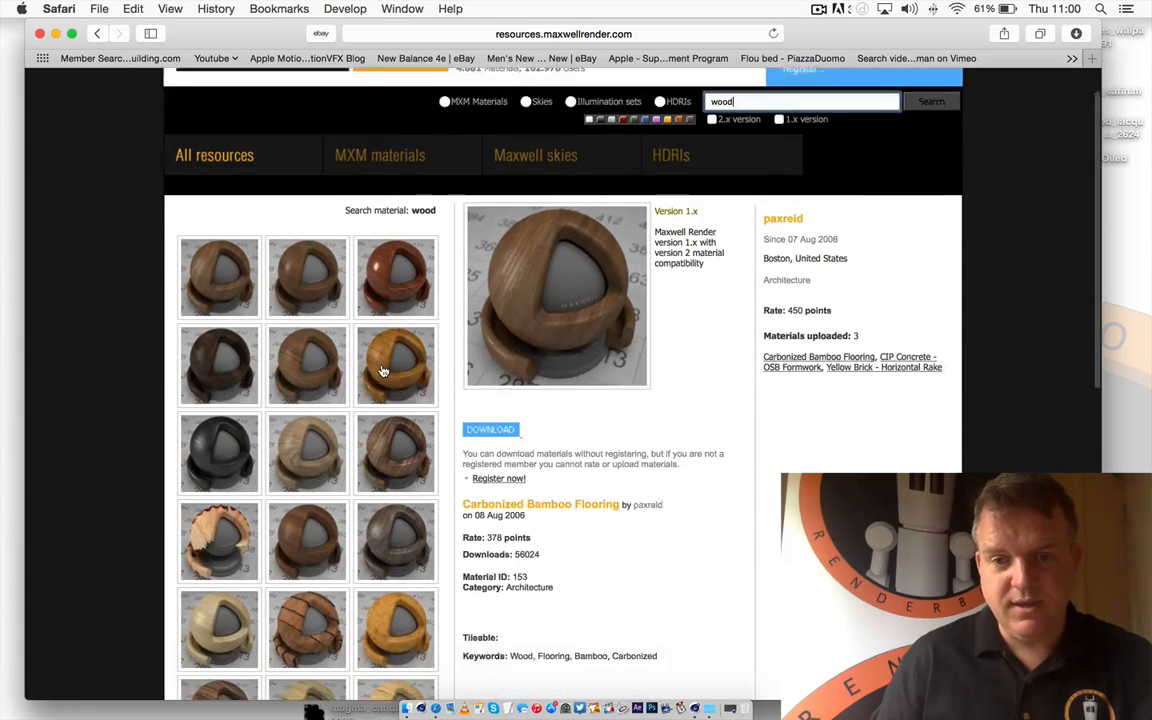
scroll(382, 371, down, 2)
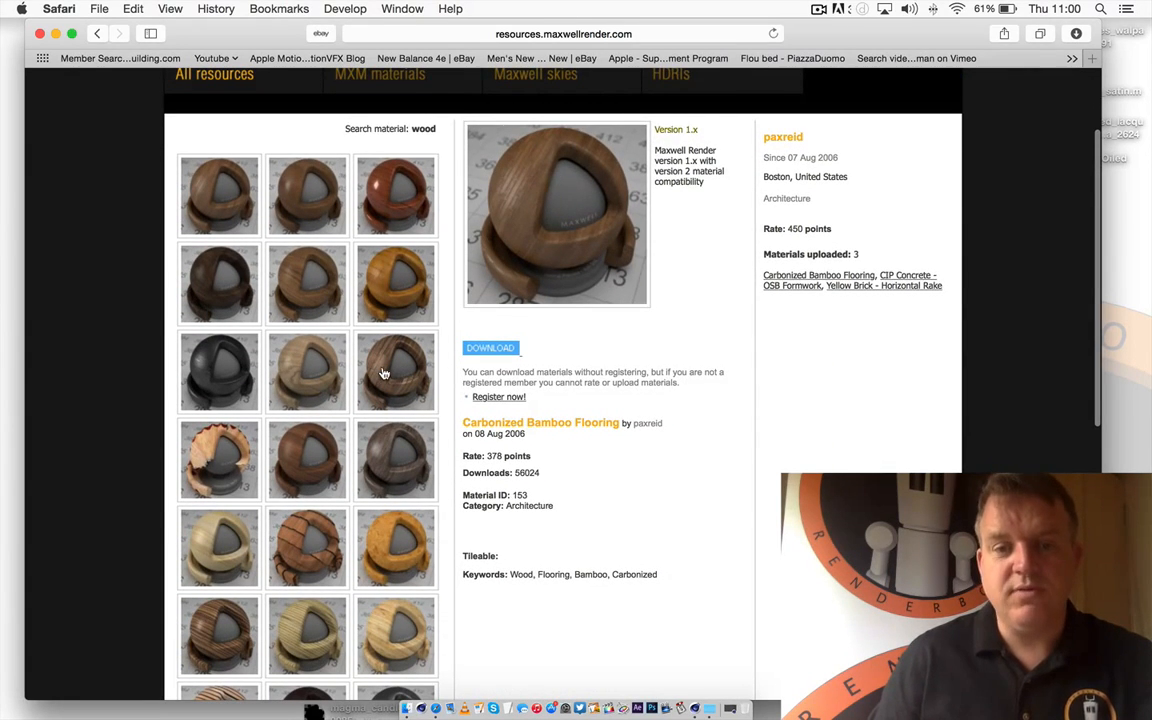
click(382, 373)
click(301, 372)
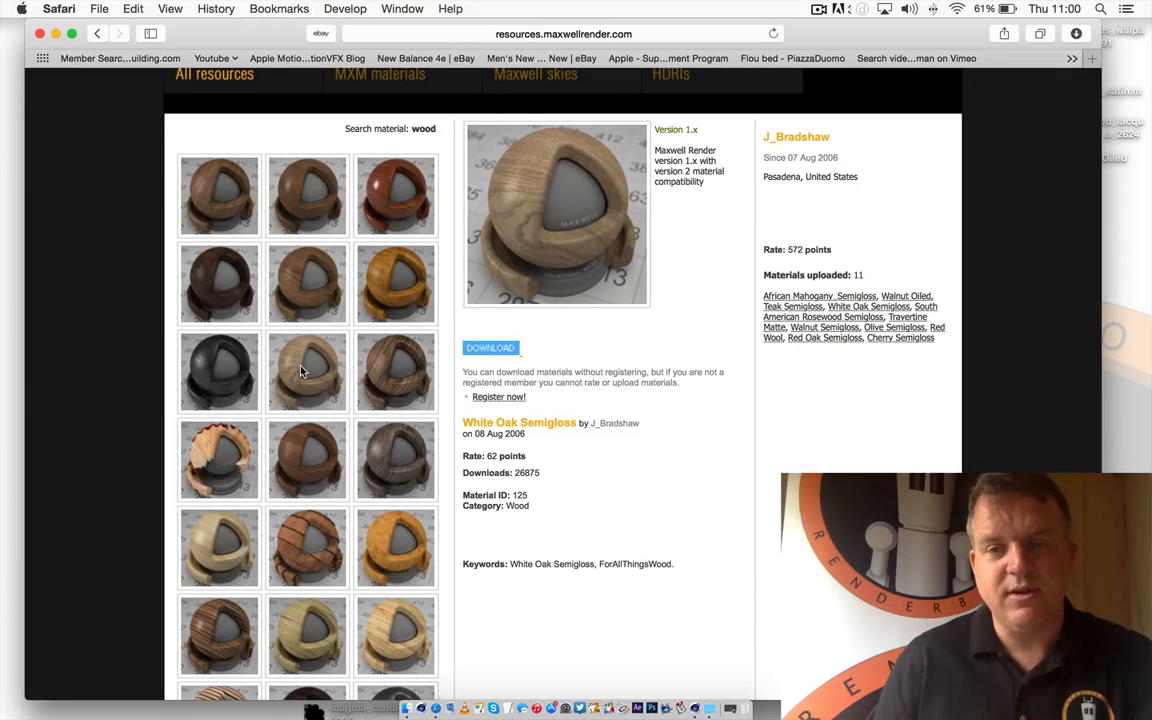
click(215, 372)
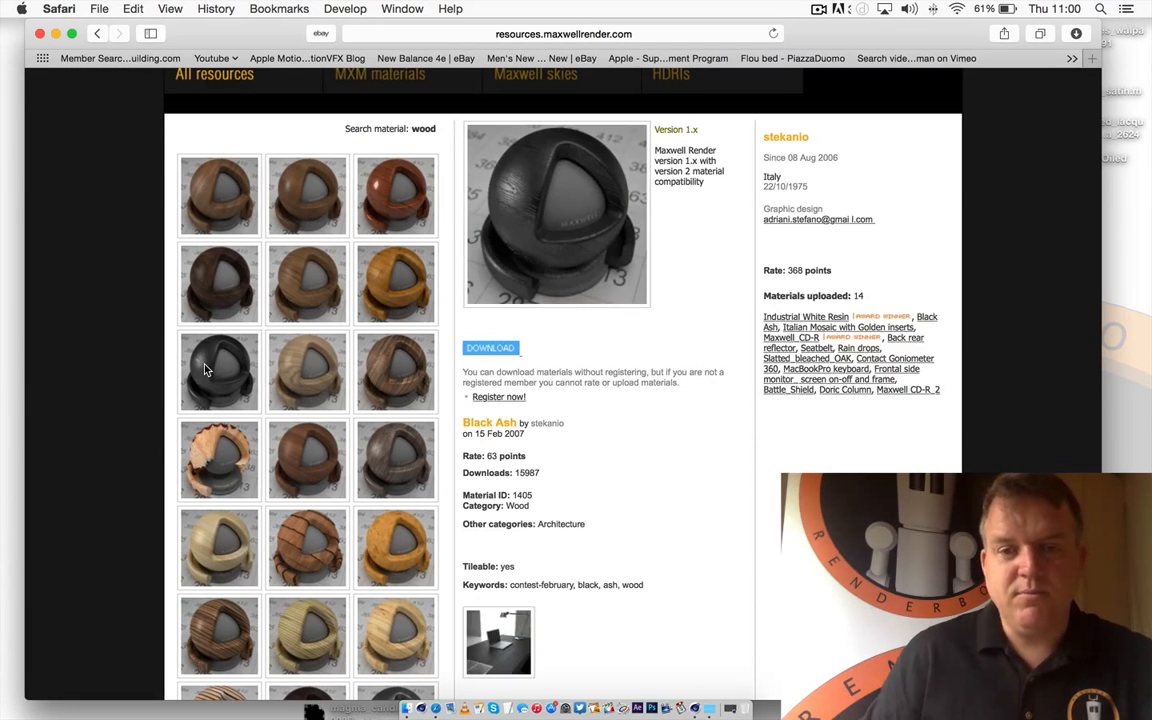
scroll(320, 383, down, 4)
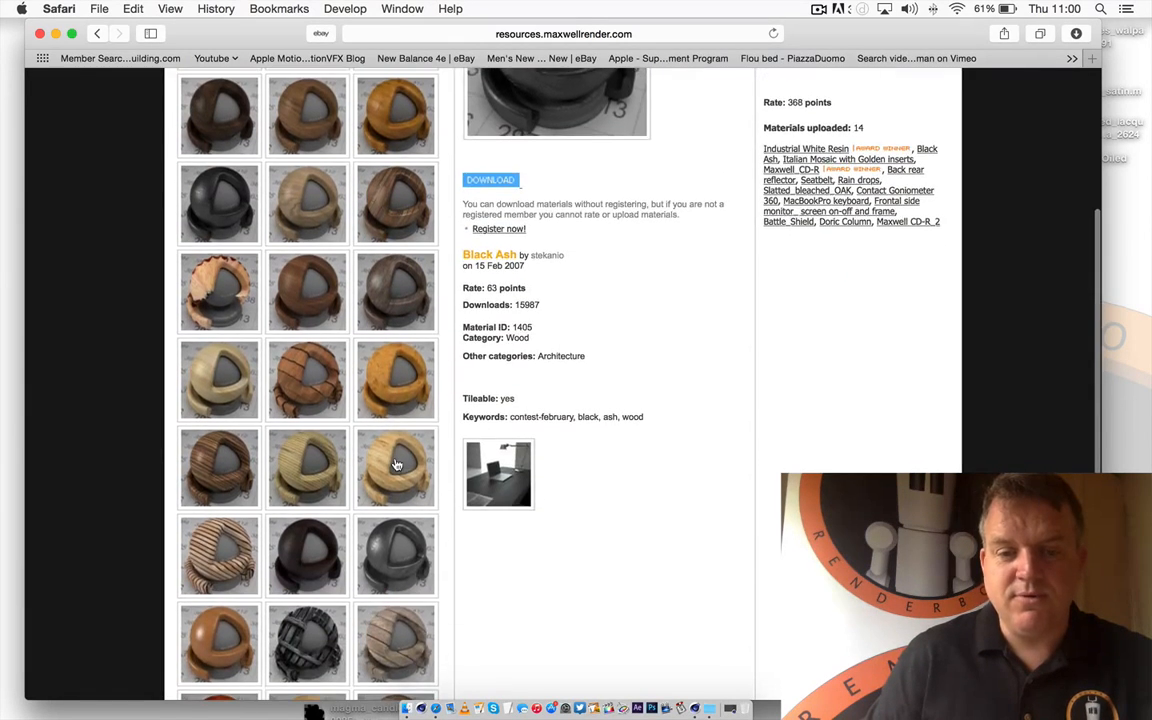
click(395, 462)
scroll(668, 303, up, 5)
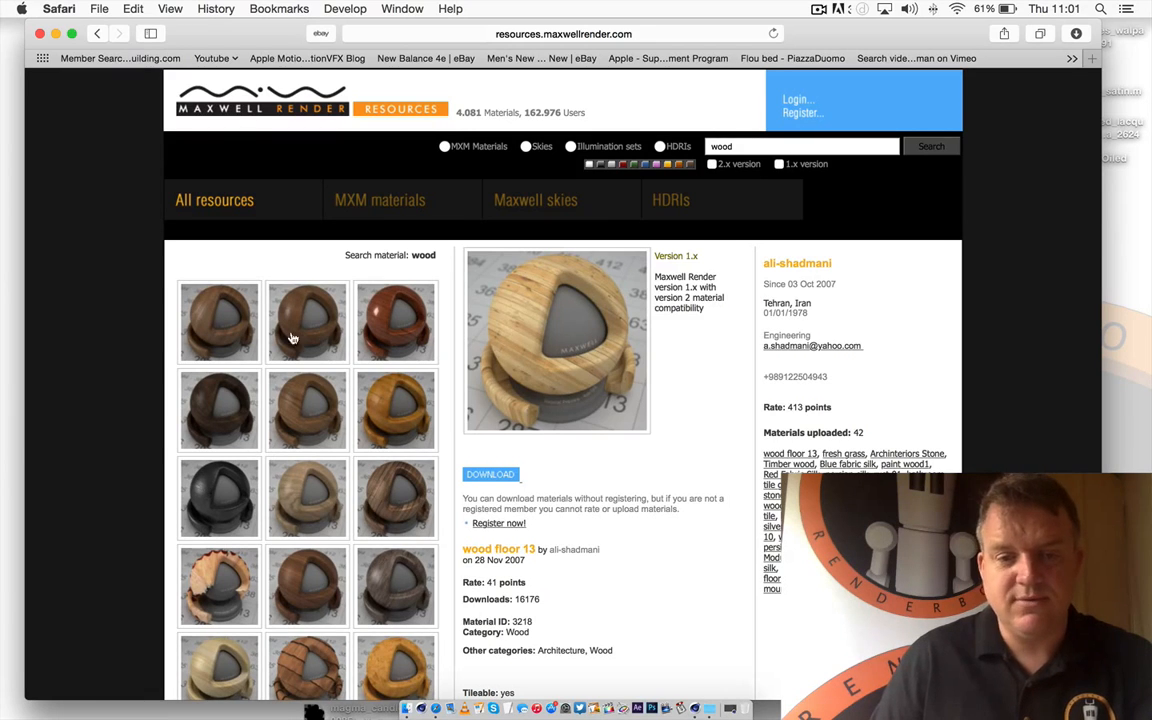
click(219, 336)
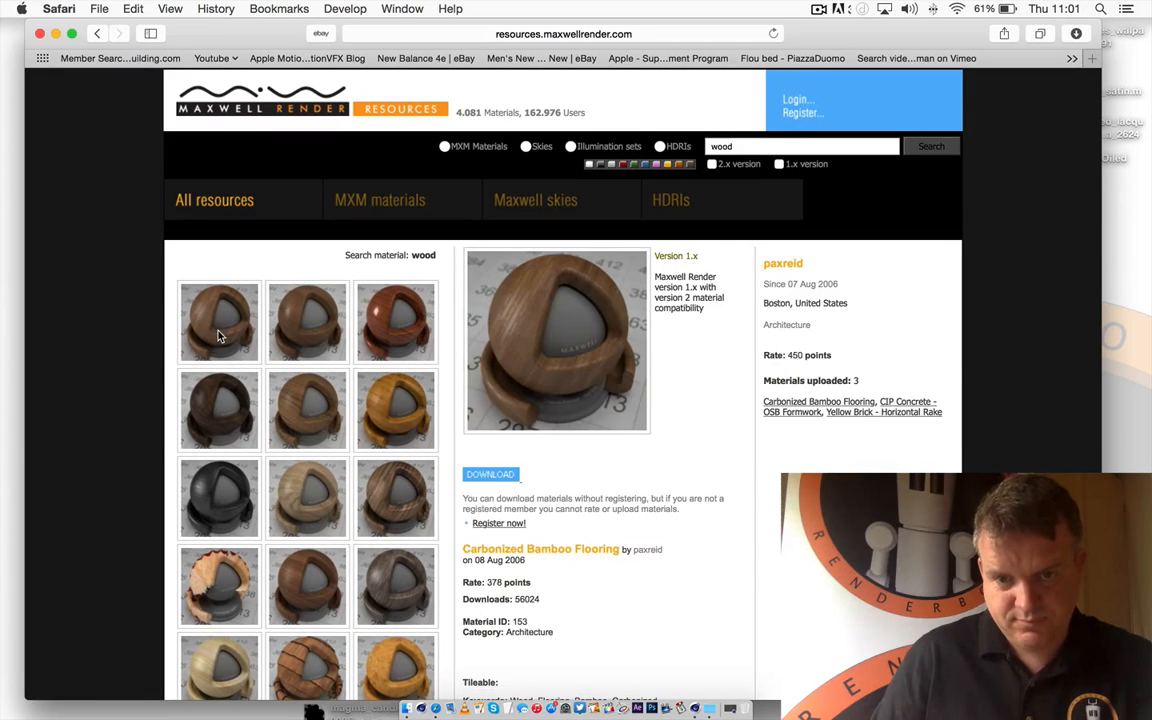
click(200, 415)
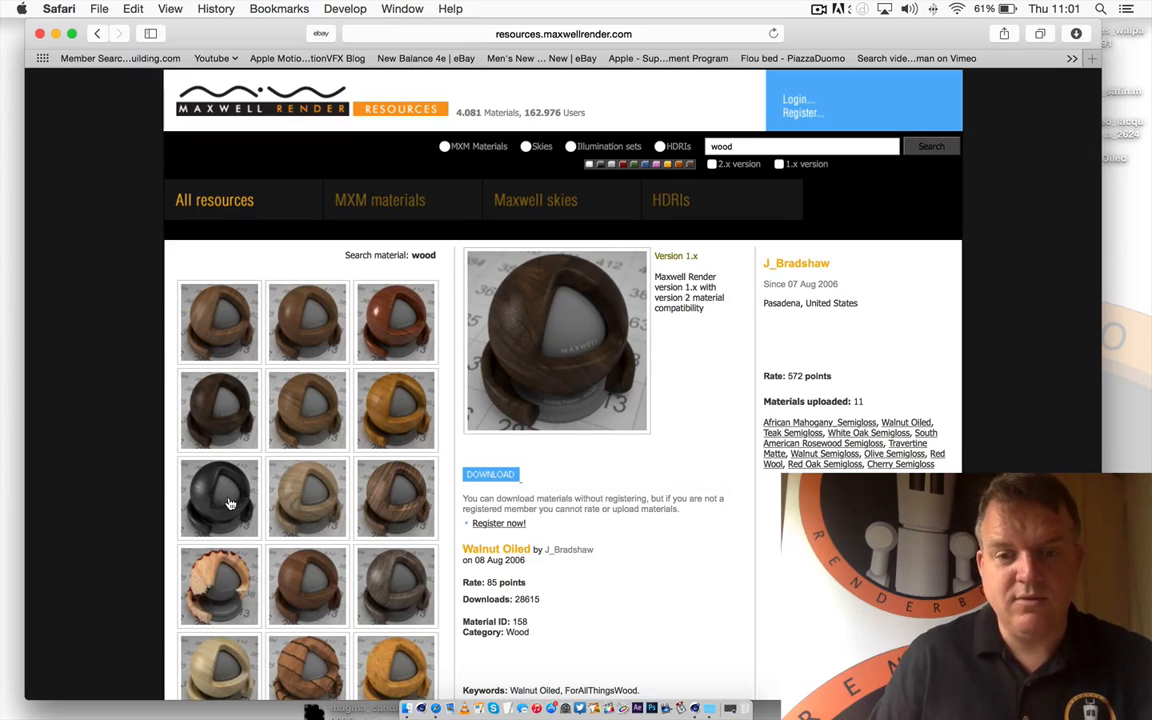
click(203, 455)
- Filter the resources by the orange colour and view the details of The Sun_2 material
click(679, 164)
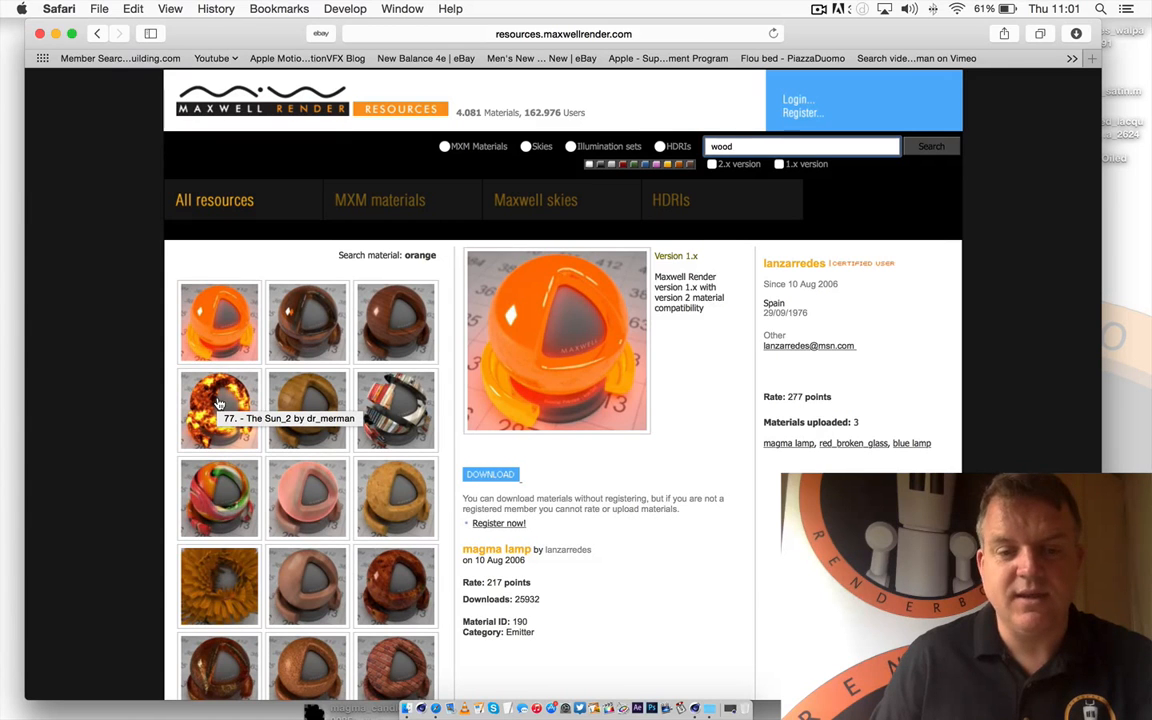
click(218, 403)
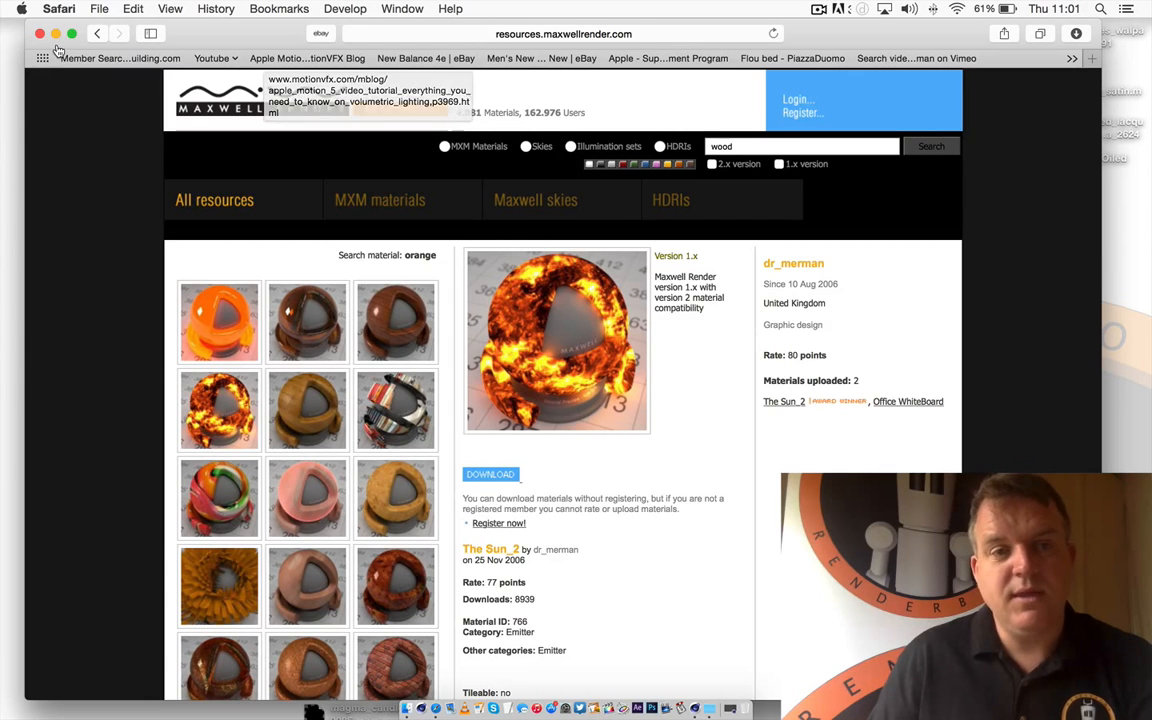
click(55, 34)
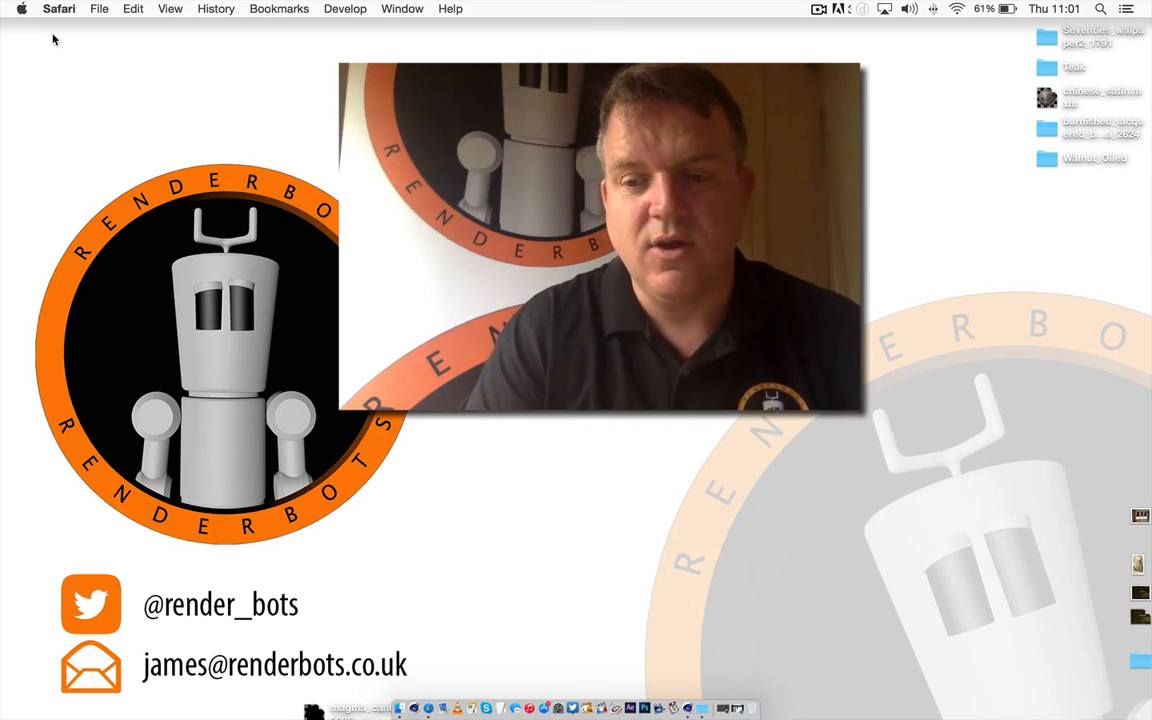
- Preview the lamp render test22.jpg from the desktop and close the preview
click(1137, 618)
key(space)
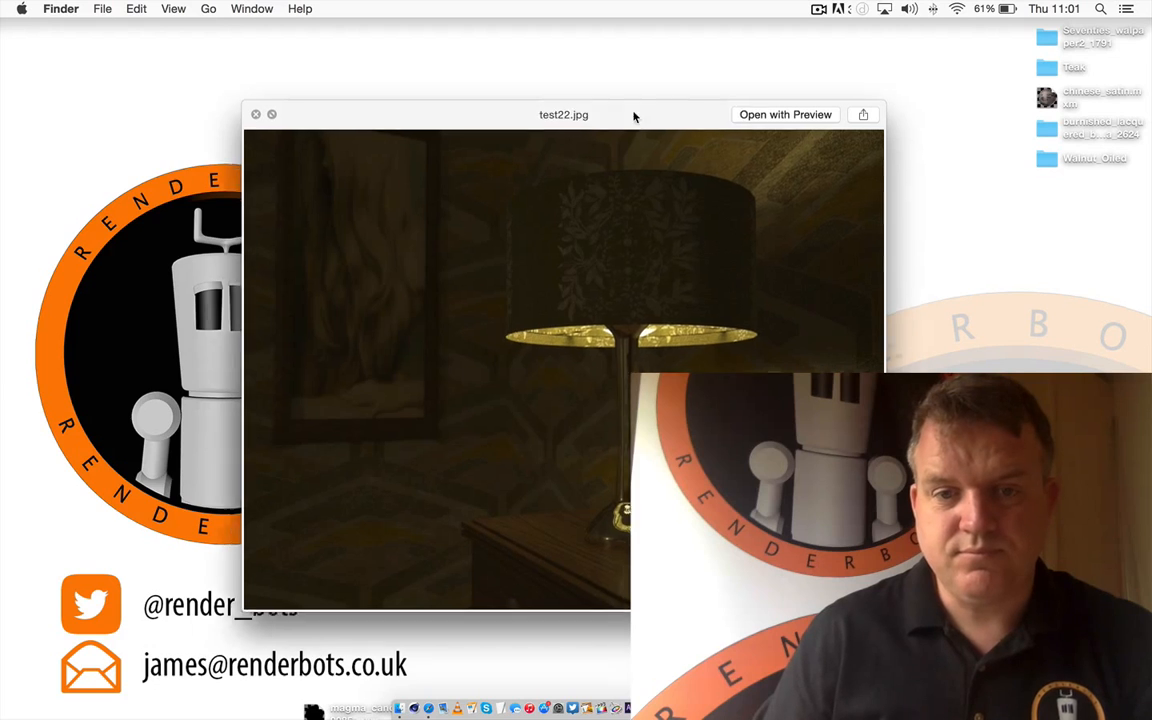
drag(635, 113, 458, 22)
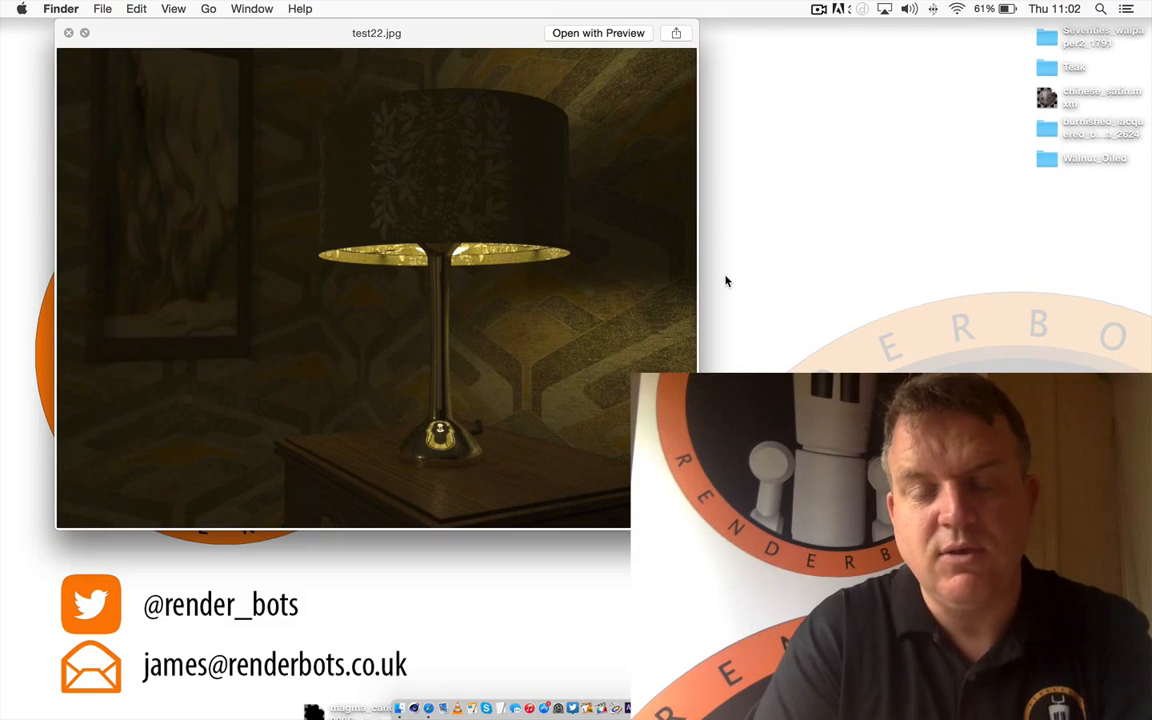
click(68, 35)
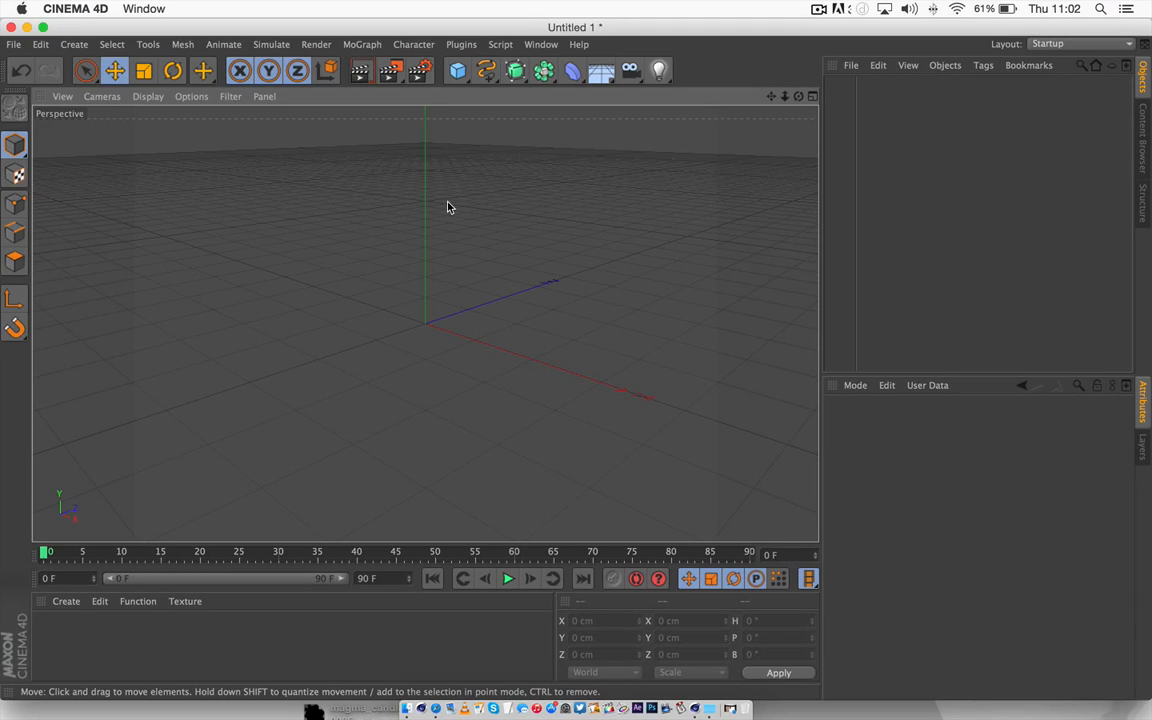
- Switch to CINEMA 4D and add a cube sized 369 cm in X, 200 cm in Y and 11 cm in Z
click(459, 72)
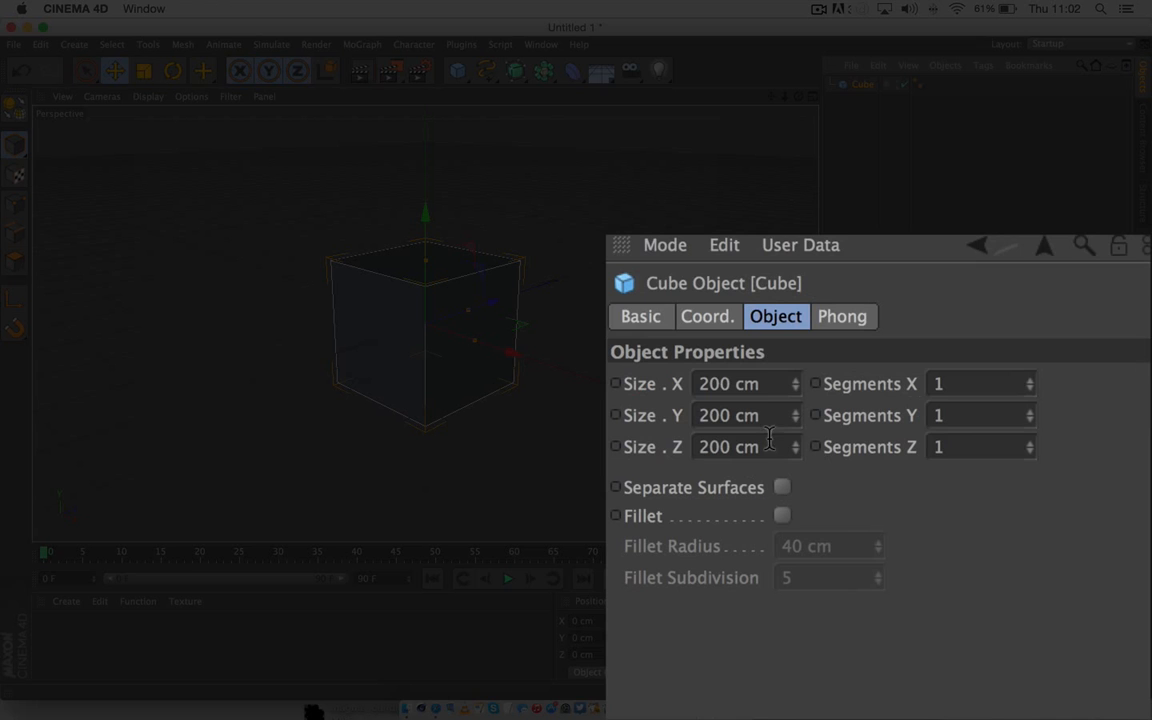
drag(729, 384, 630, 393)
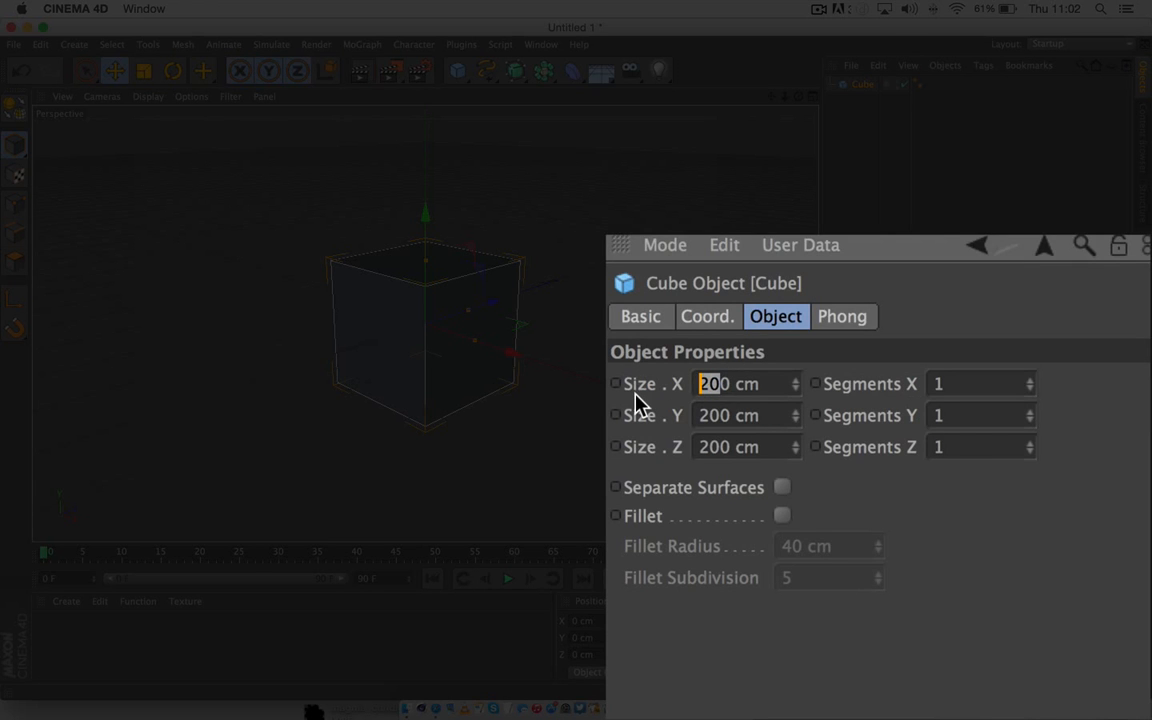
text(369)
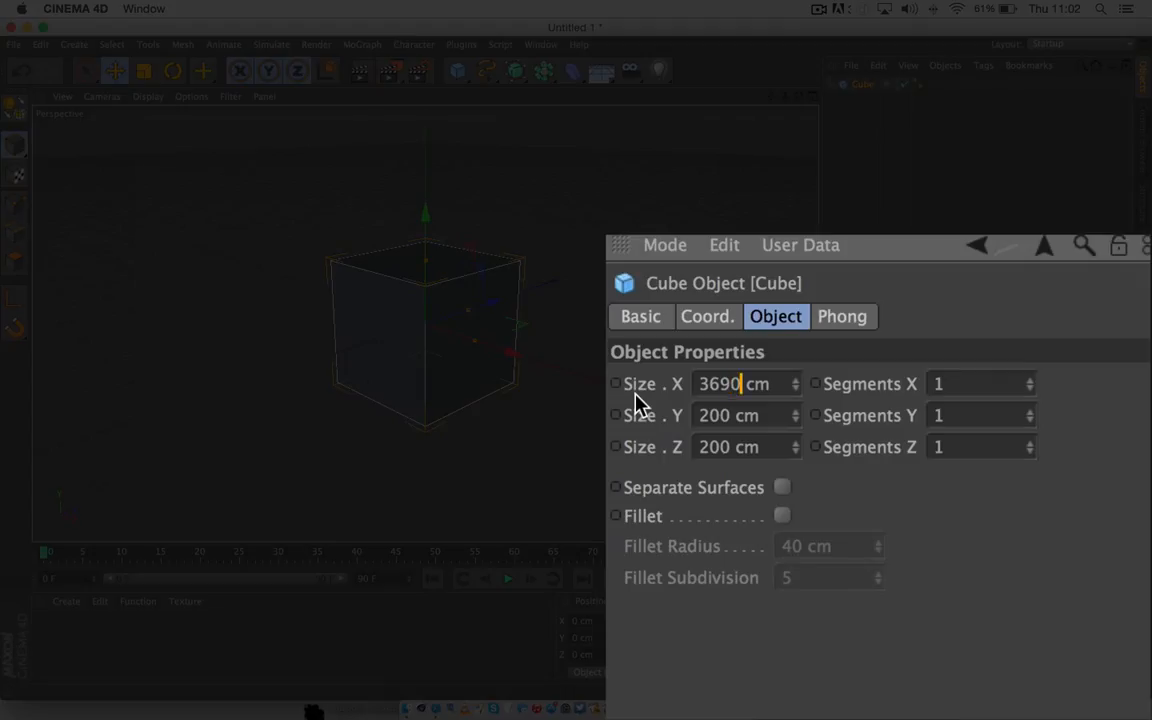
key(Delete)
key(Tab)
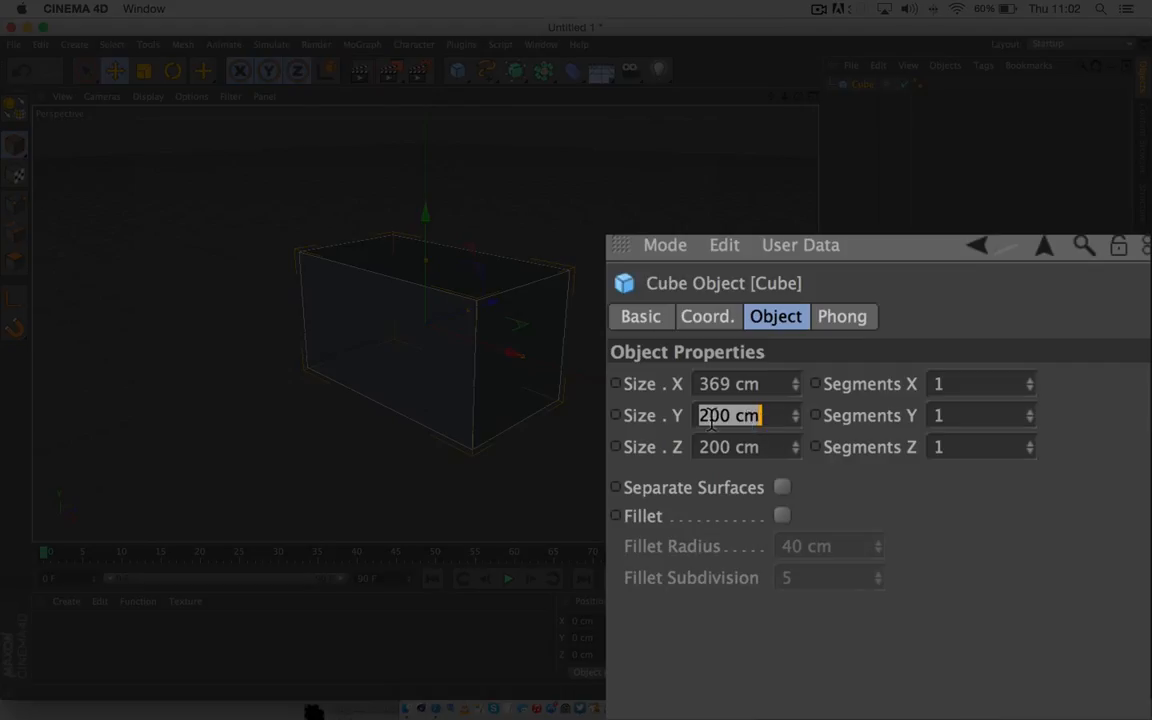
text(2)
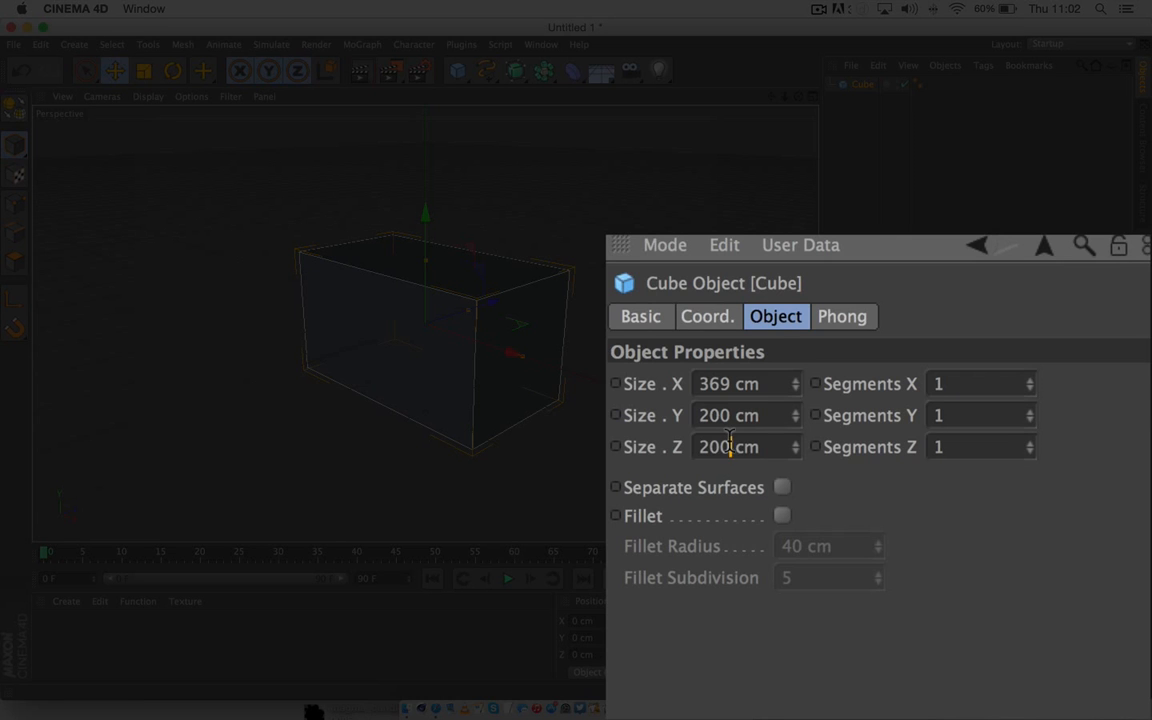
double_click(730, 447)
text(1)
key(Tab)
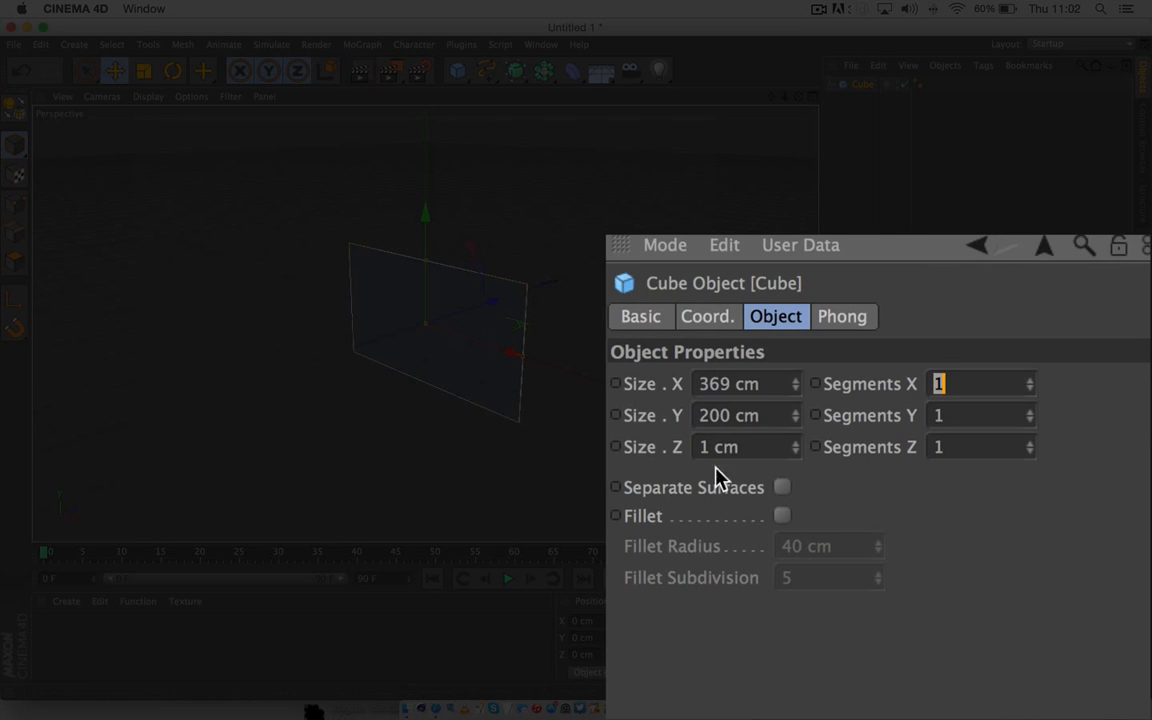
text(11)
key(Return)
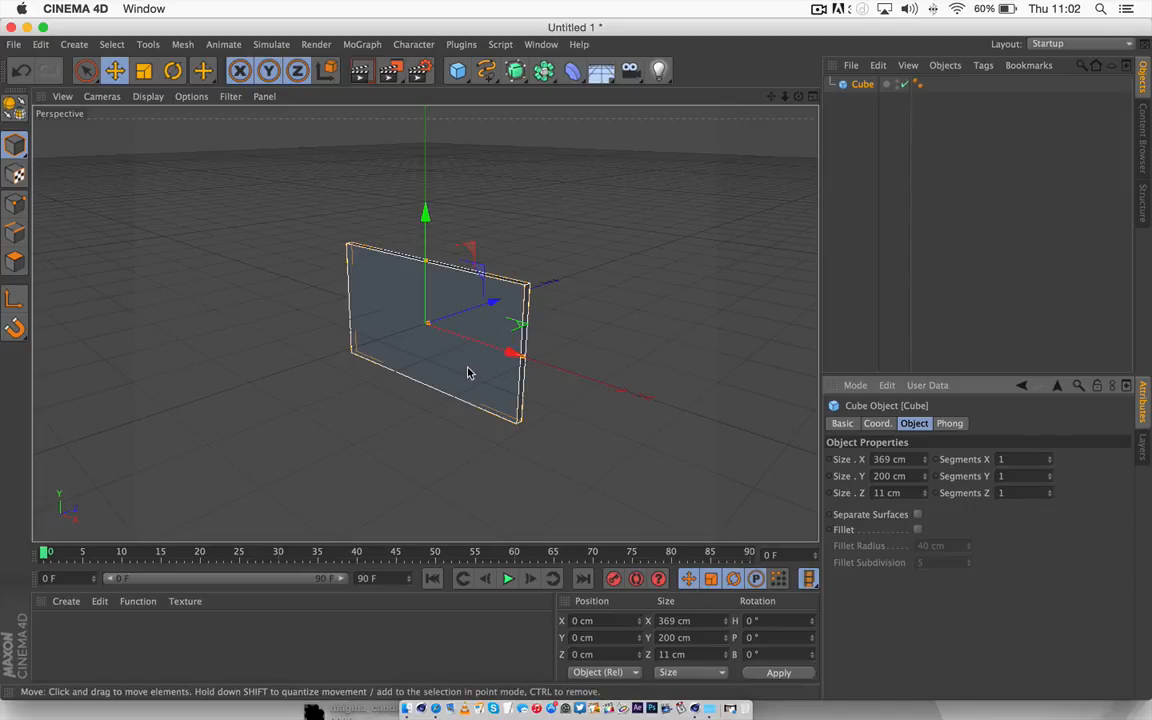
- Duplicate the thin cube in place and rotate the copy's heading to 90° so the two panels cross
key(super+v)
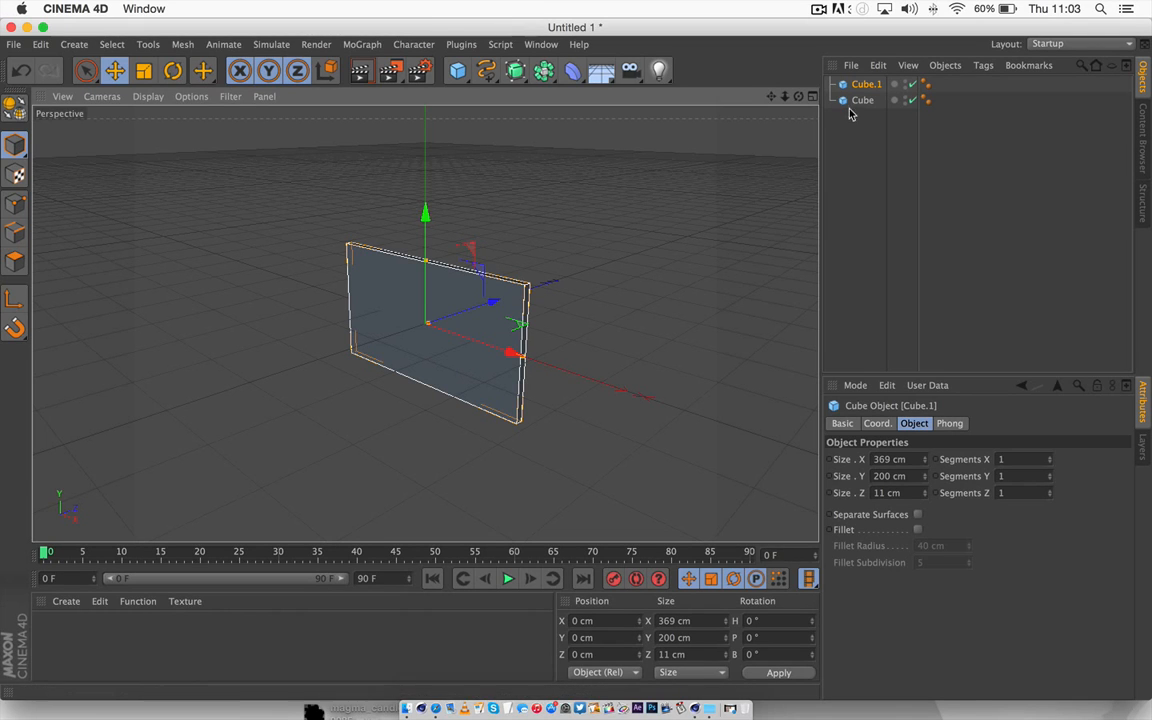
click(172, 70)
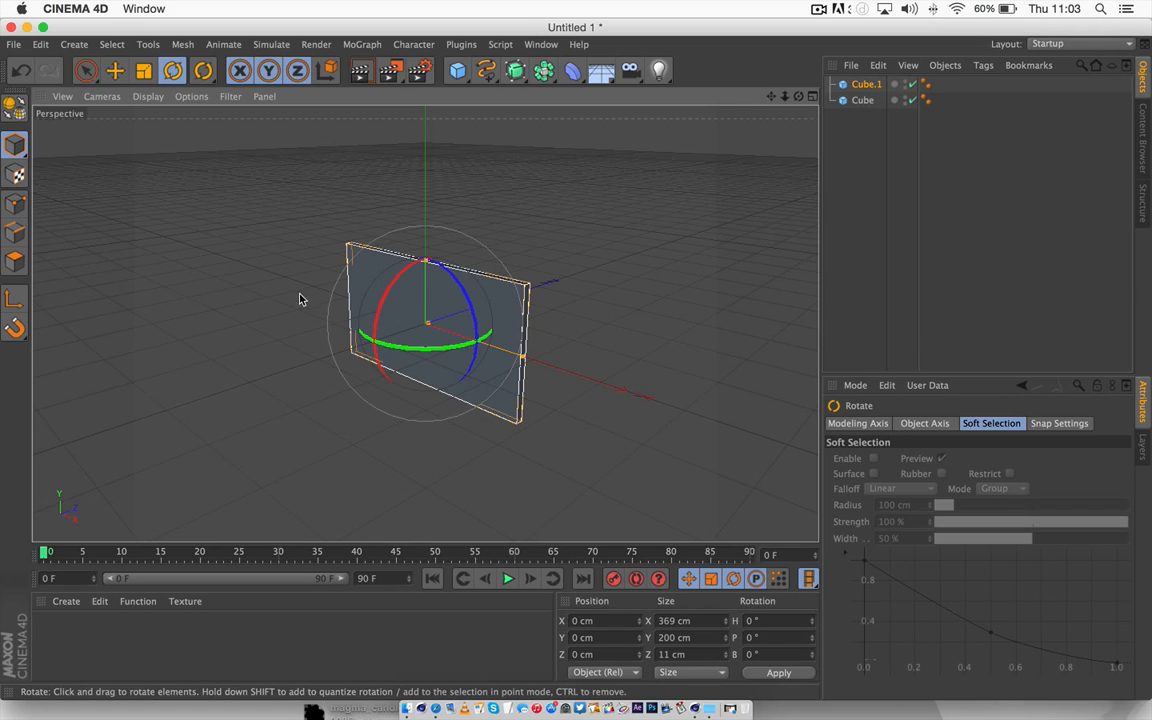
drag(417, 355, 546, 334)
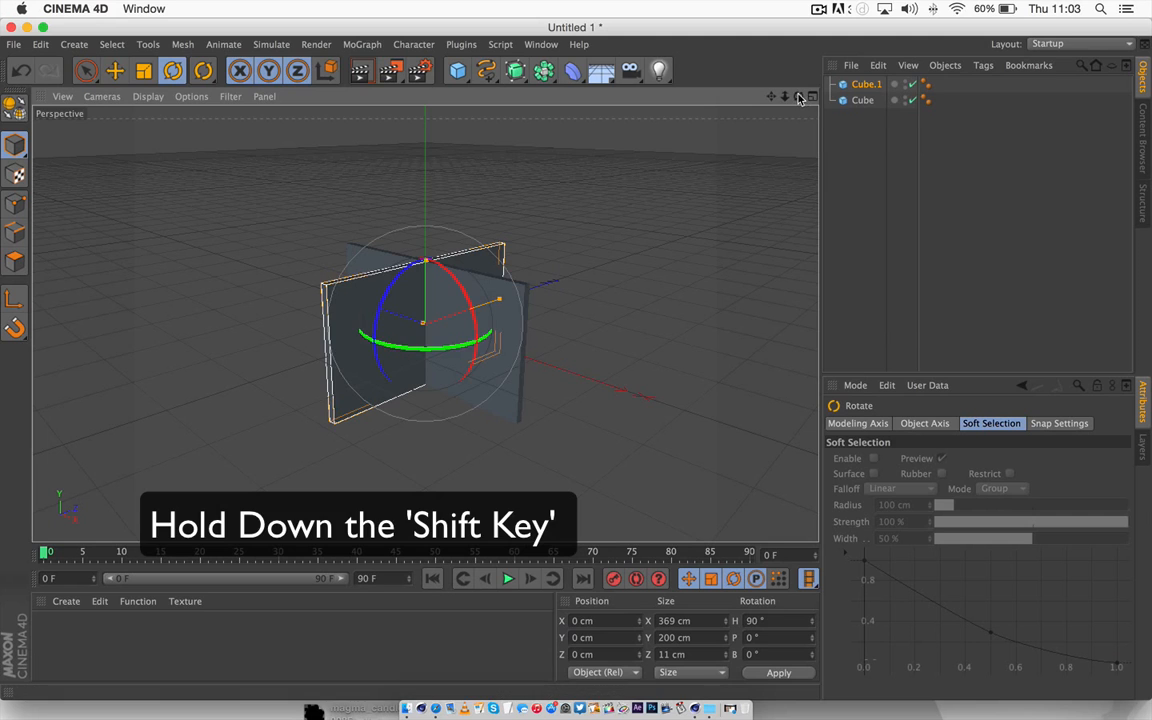
drag(798, 96, 842, 166)
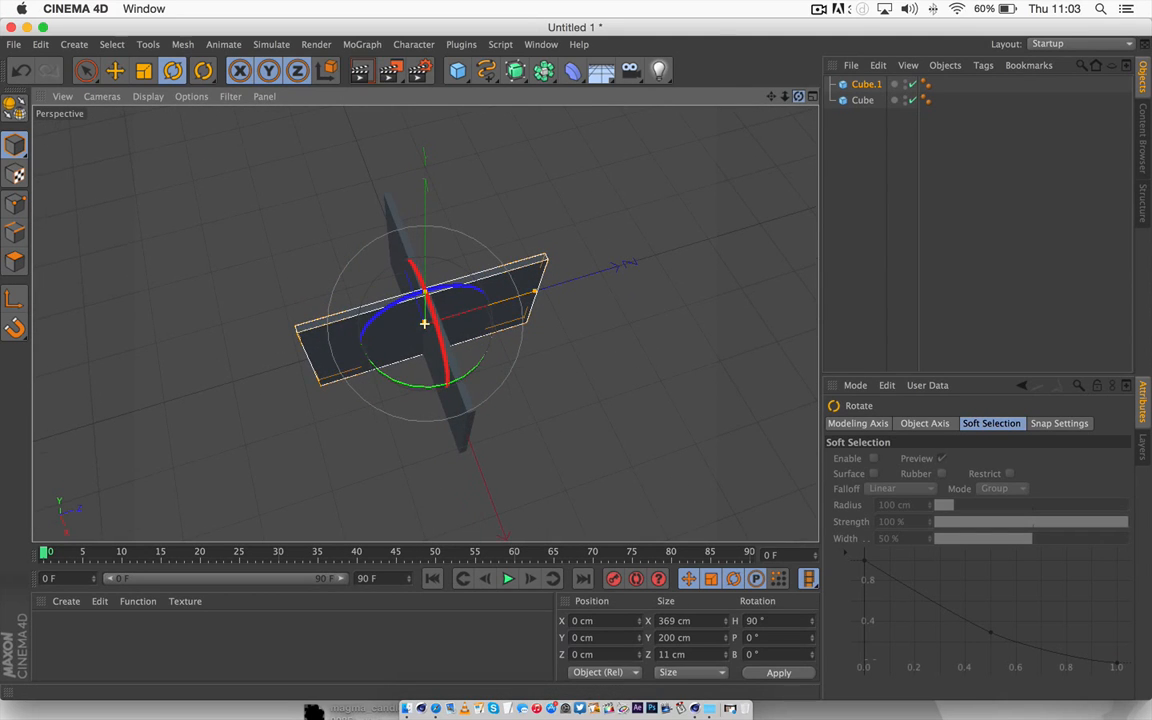
- Move the rotated panel to about -174 cm in X and -180 cm in Z so it forms a corner with the other
click(115, 70)
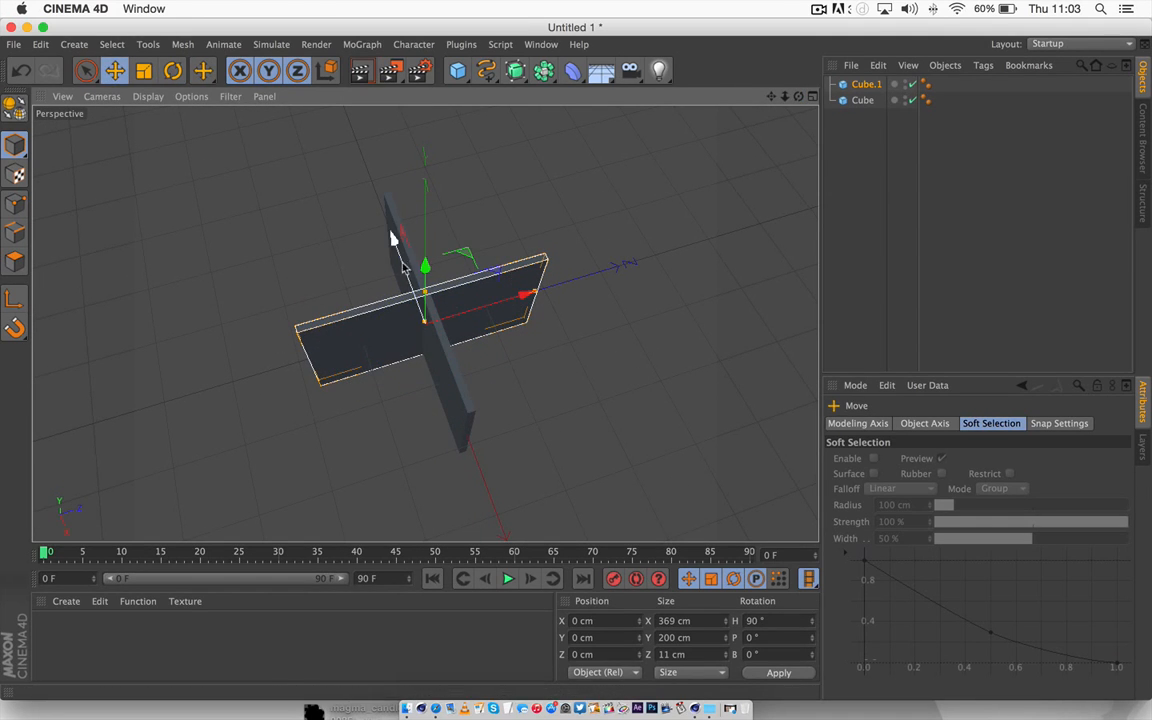
drag(393, 237, 334, 150)
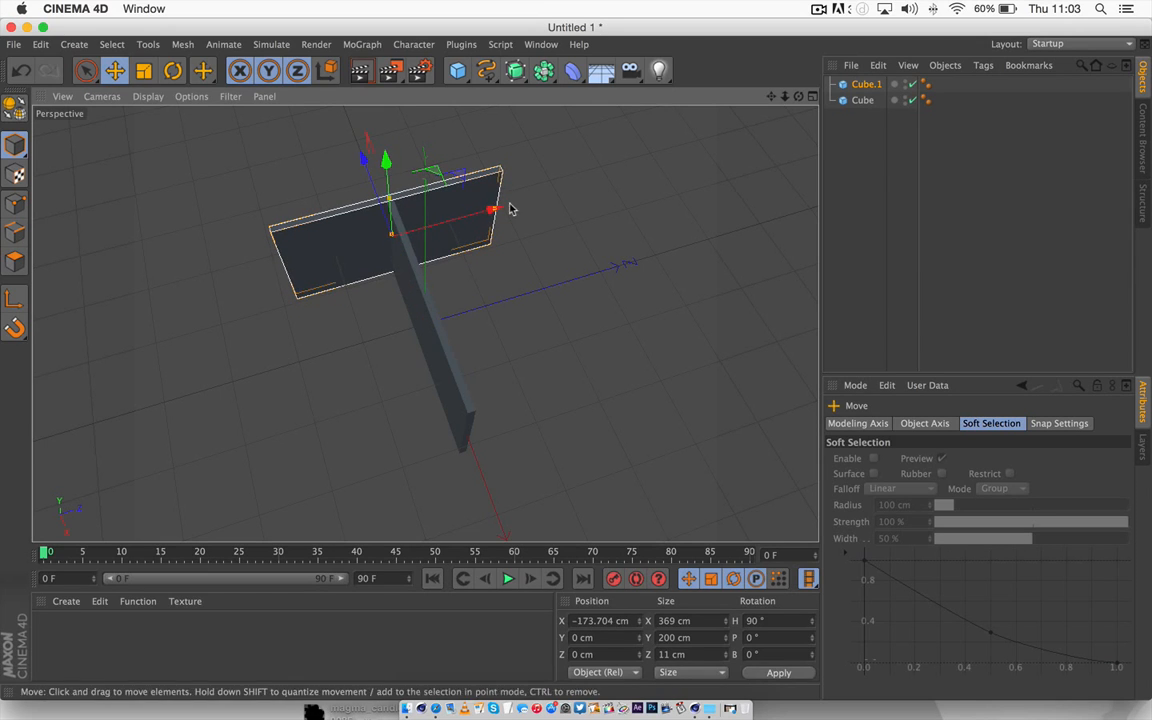
drag(500, 211, 398, 230)
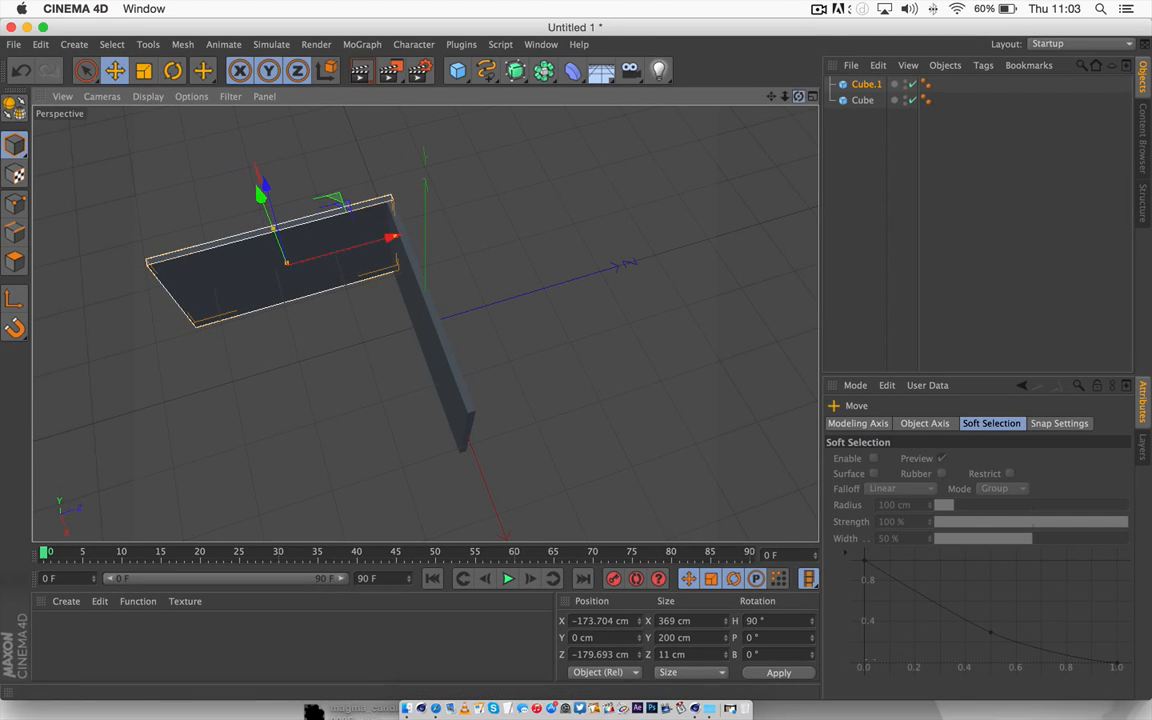
- Duplicate the side panel and move the copy to the opposite end of the back panel as a parallel side wall
drag(798, 97, 817, 150)
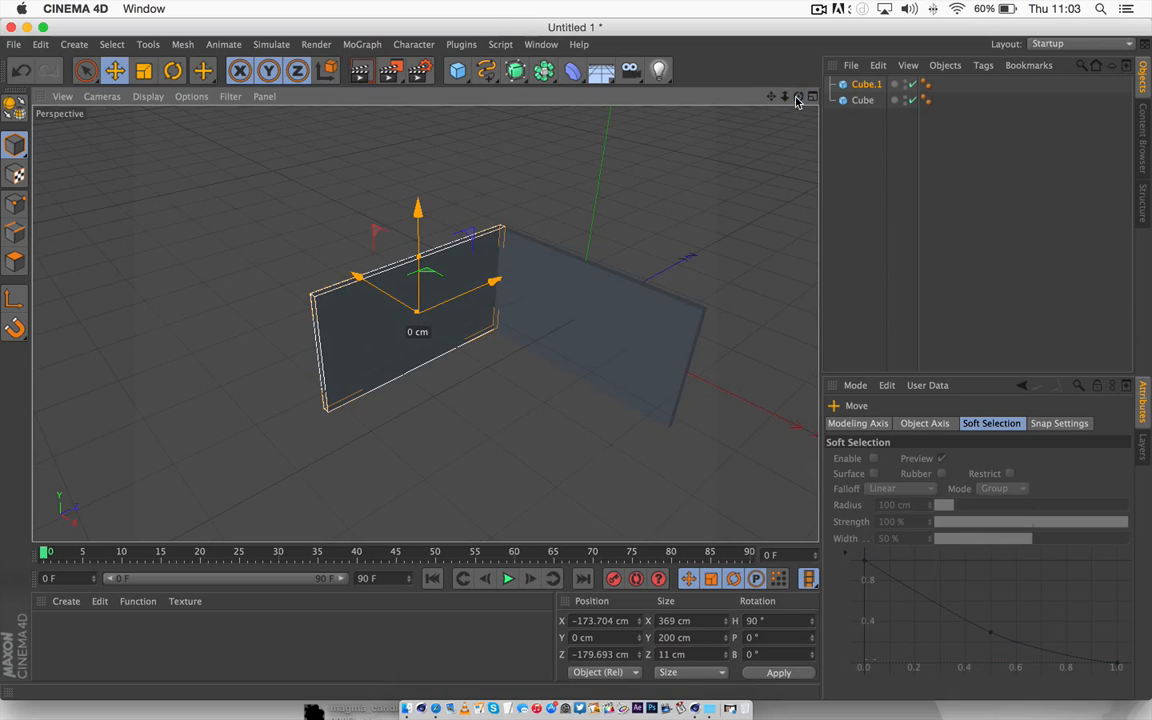
drag(771, 98, 744, 99)
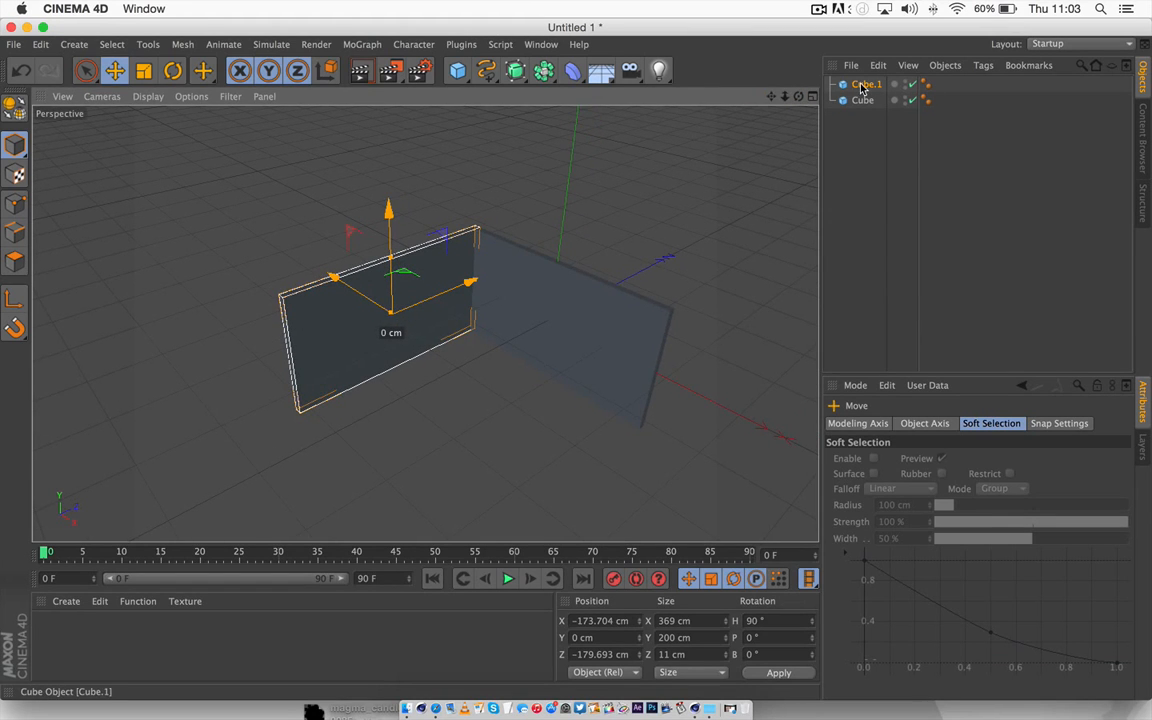
key(super+c)
key(super+v)
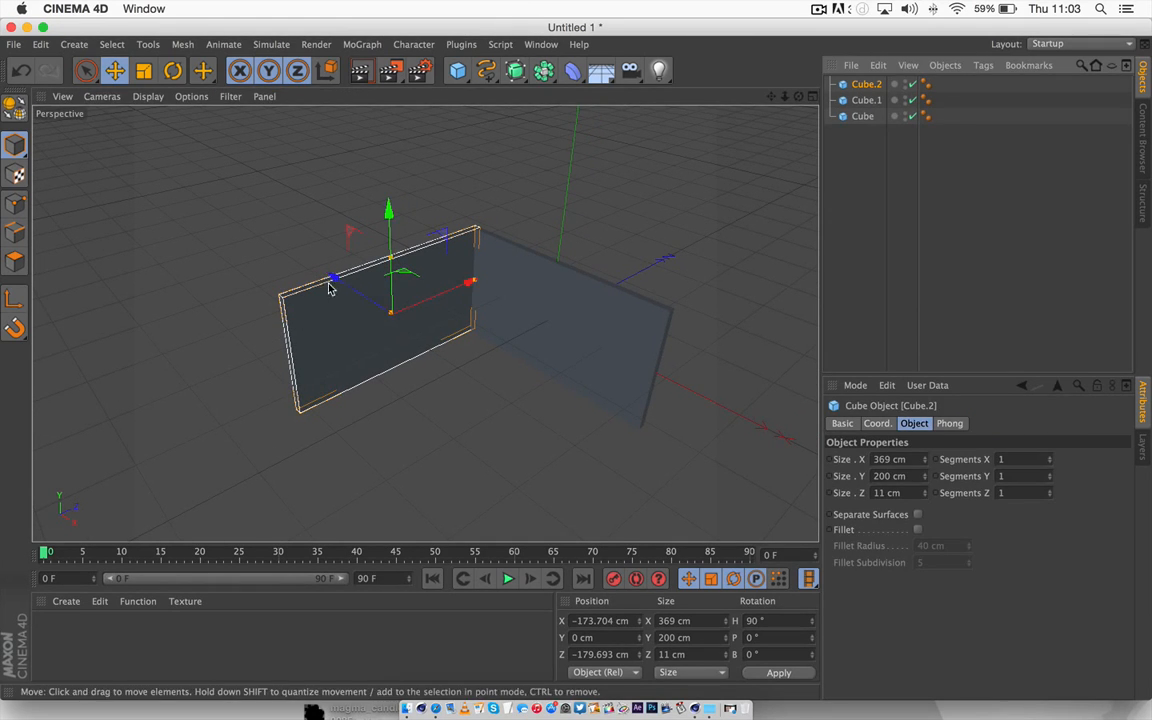
drag(330, 288, 571, 306)
- Duplicate the back panel and move the copy to about -354 cm in Z to close the fourth side of the room
click(566, 307)
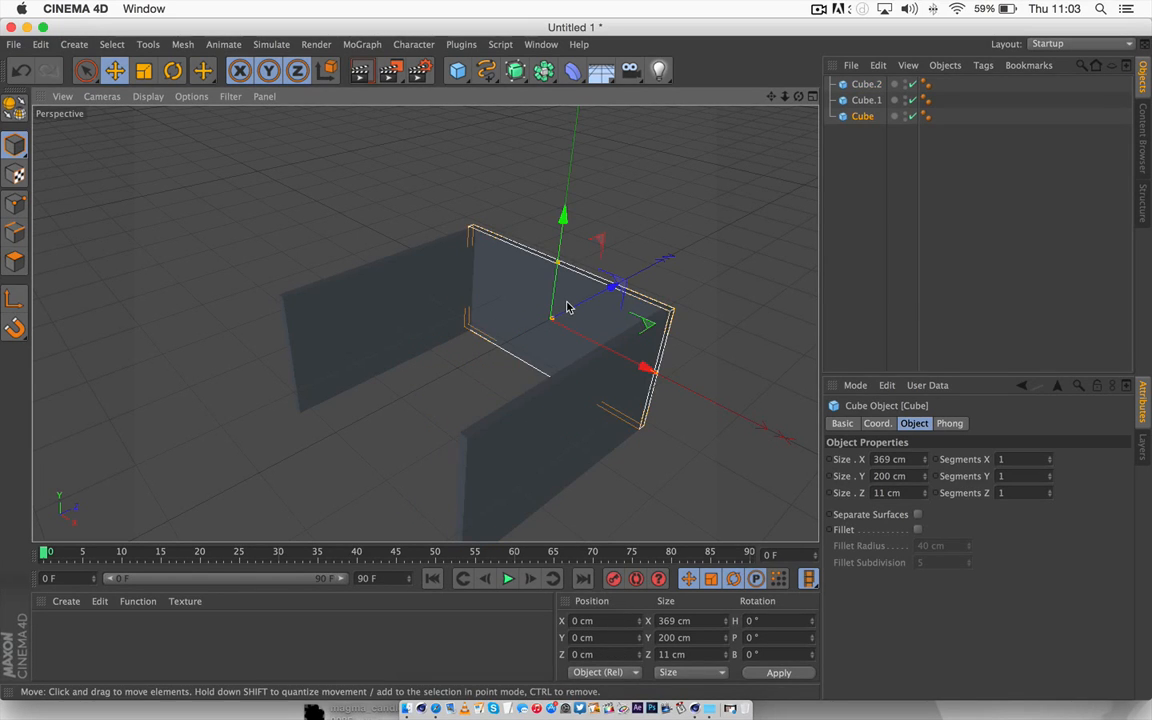
drag(599, 295, 434, 369)
drag(798, 97, 692, 82)
drag(771, 97, 650, 150)
drag(798, 97, 755, 128)
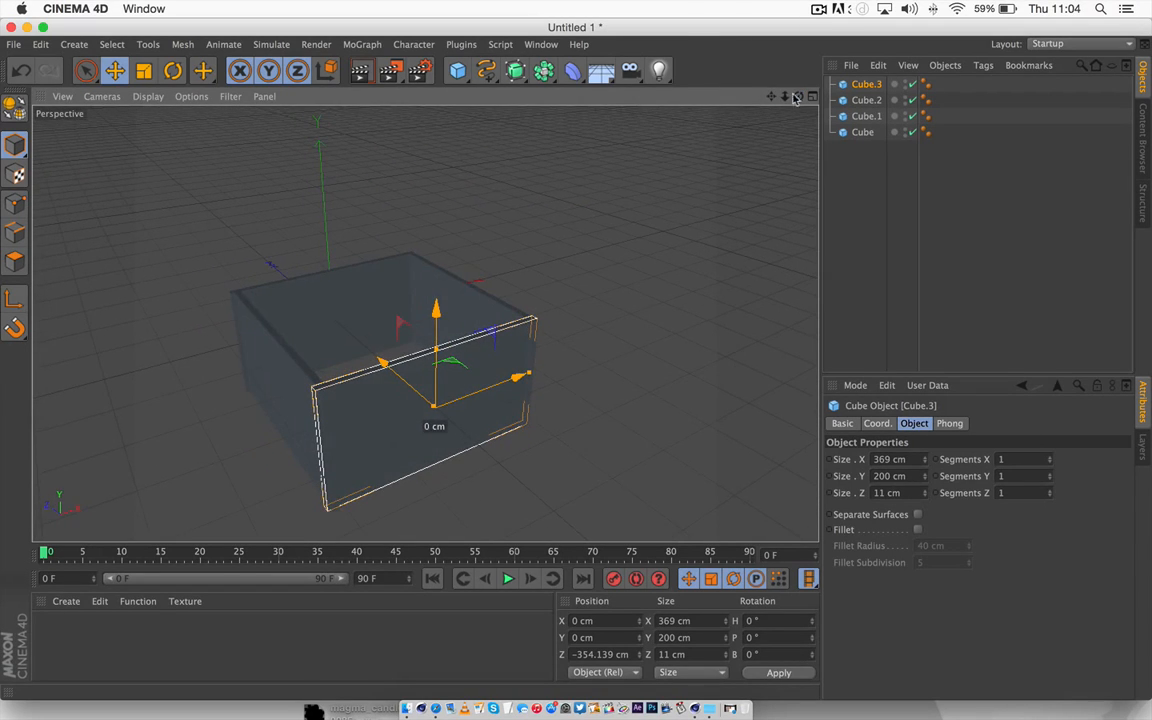
- Add a plane and centre it between the four walls at about -163 cm in Z
drag(465, 72, 590, 121)
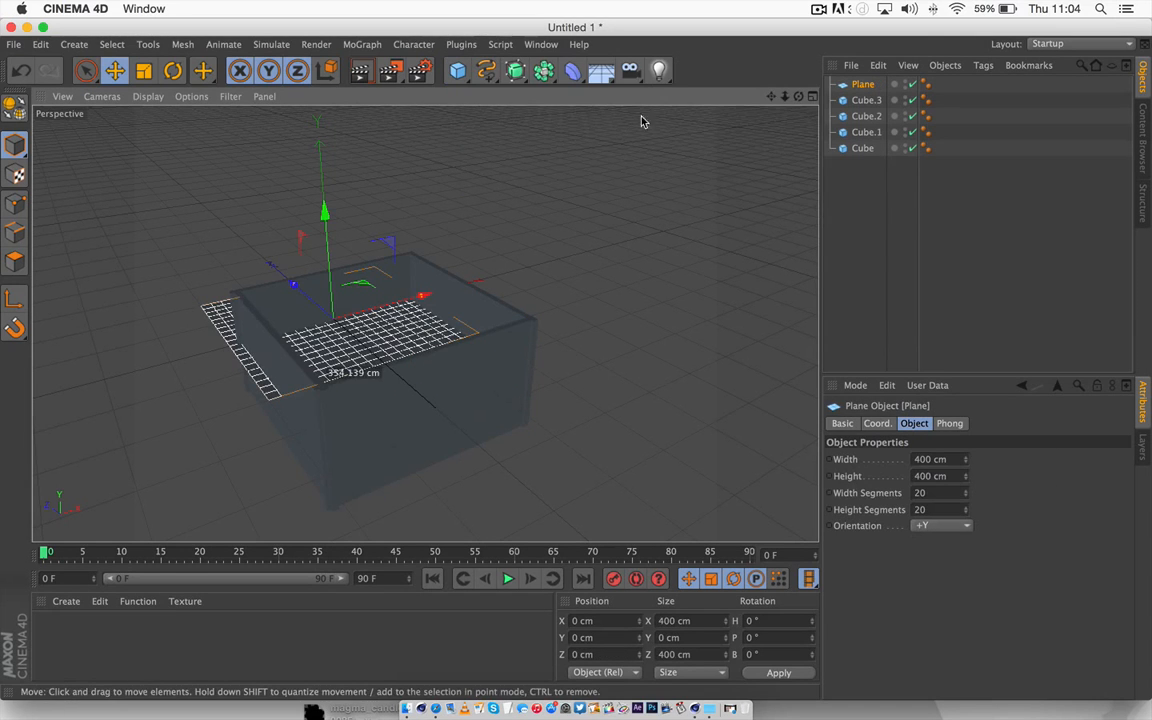
drag(798, 97, 249, 200)
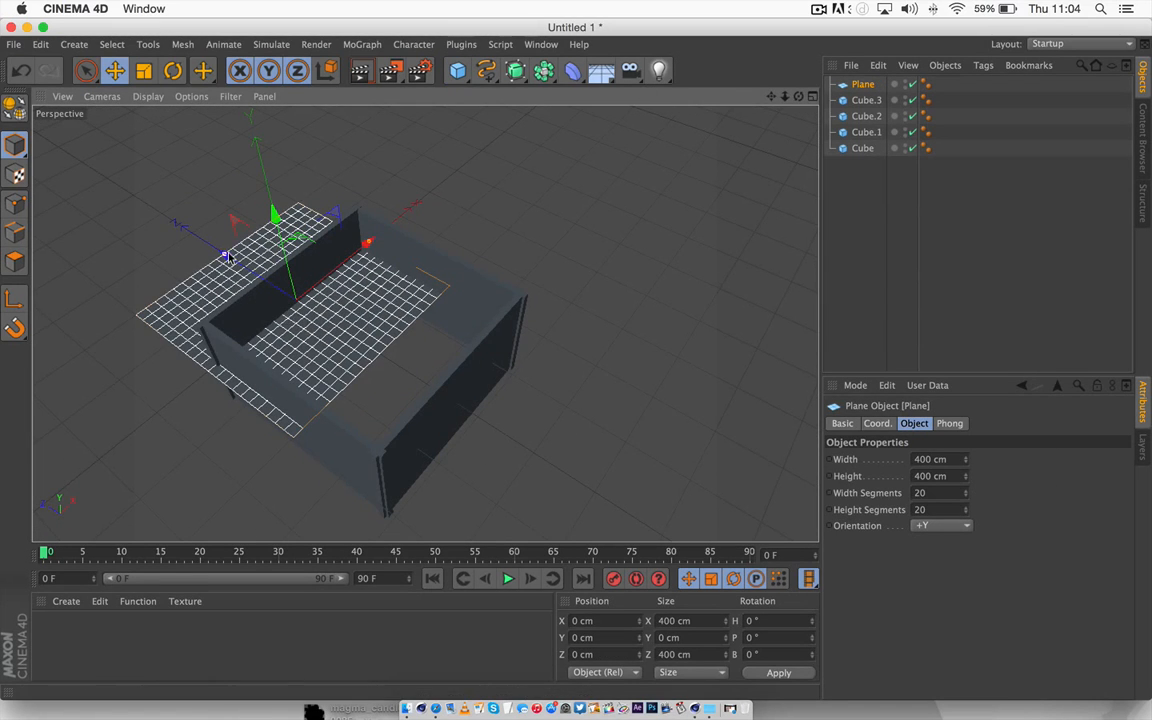
drag(227, 258, 280, 305)
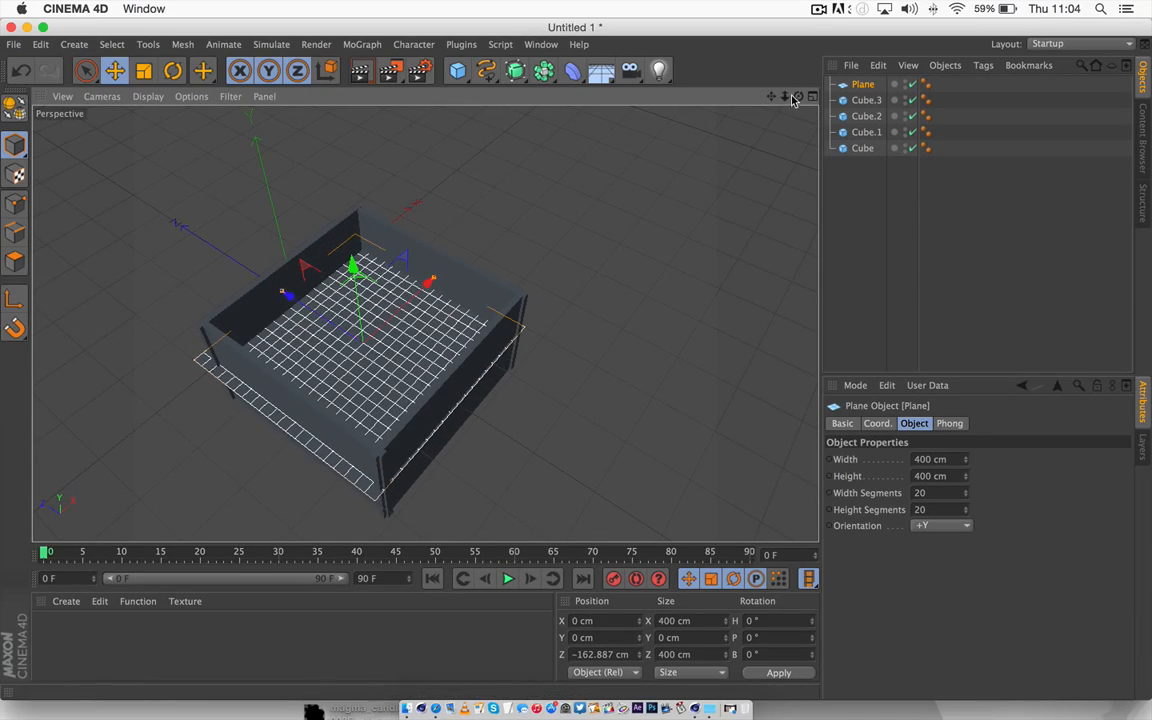
drag(798, 97, 424, 324)
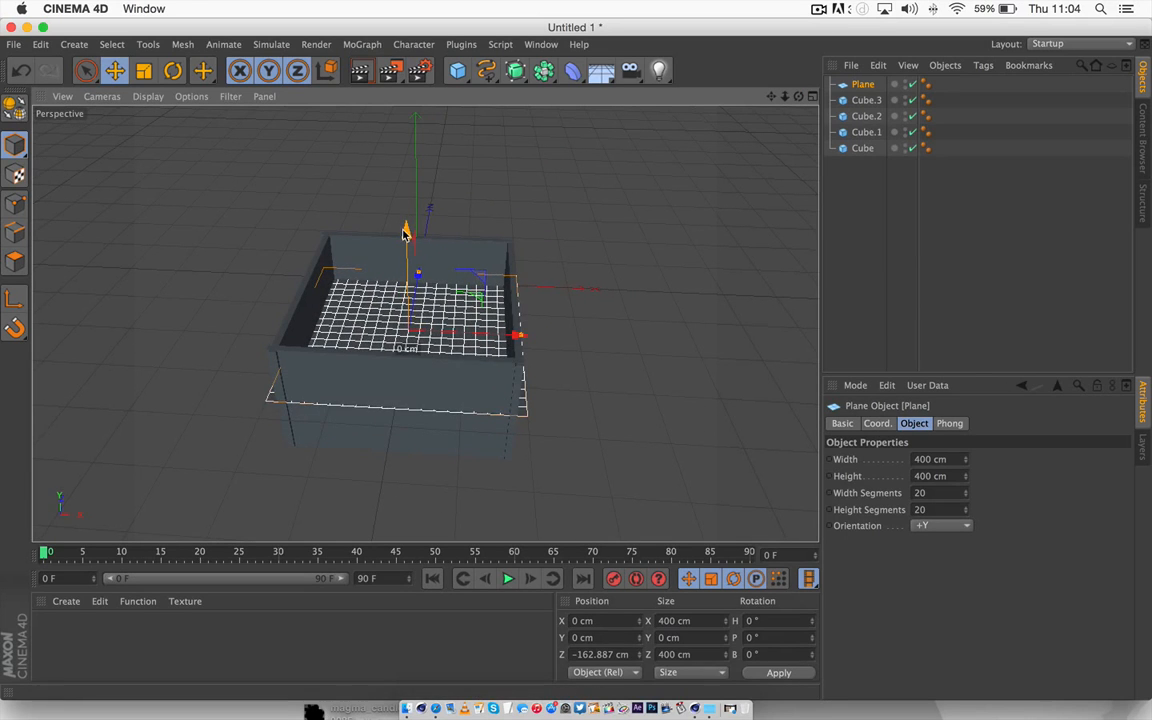
- Lower the plane to about -94 cm in Y as the floor and place a duplicate at about 97 cm as the ceiling
drag(401, 231, 407, 184)
key(ctrl+c)
key(ctrl+v)
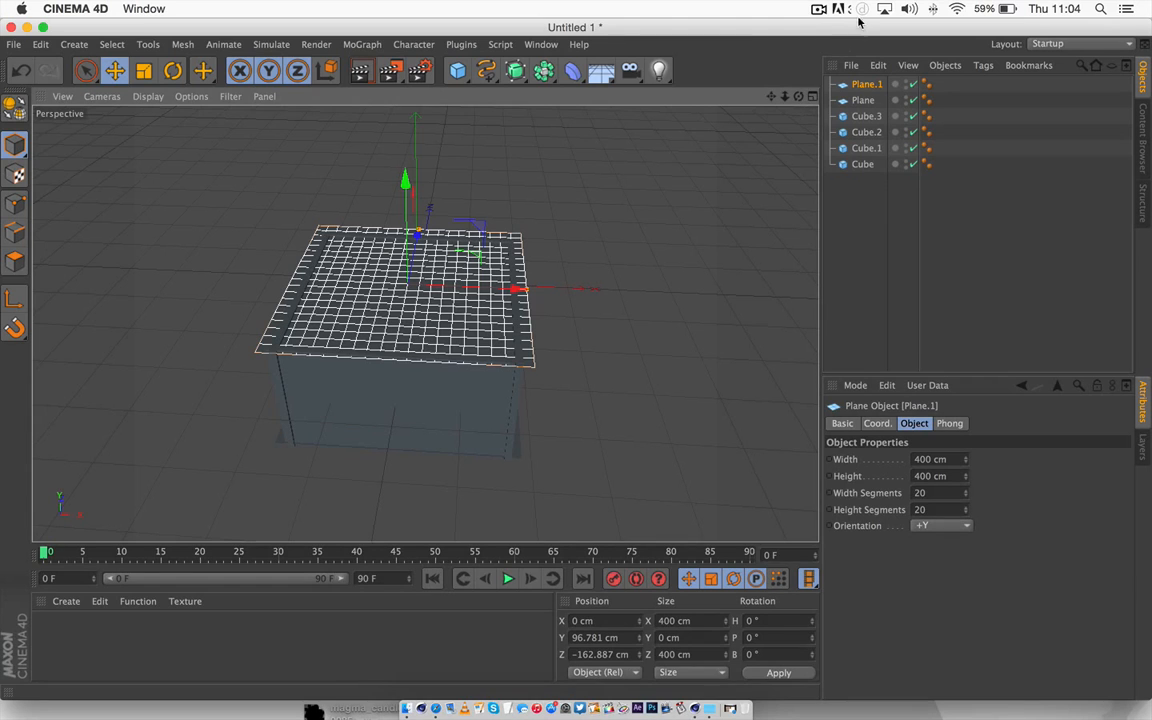
- Rename the lower plane as Floor and the upper plane as Roof
mouse_move(798, 97)
mouse_down()
mouse_move(798, 75)
mouse_move(798, 96)
mouse_up()
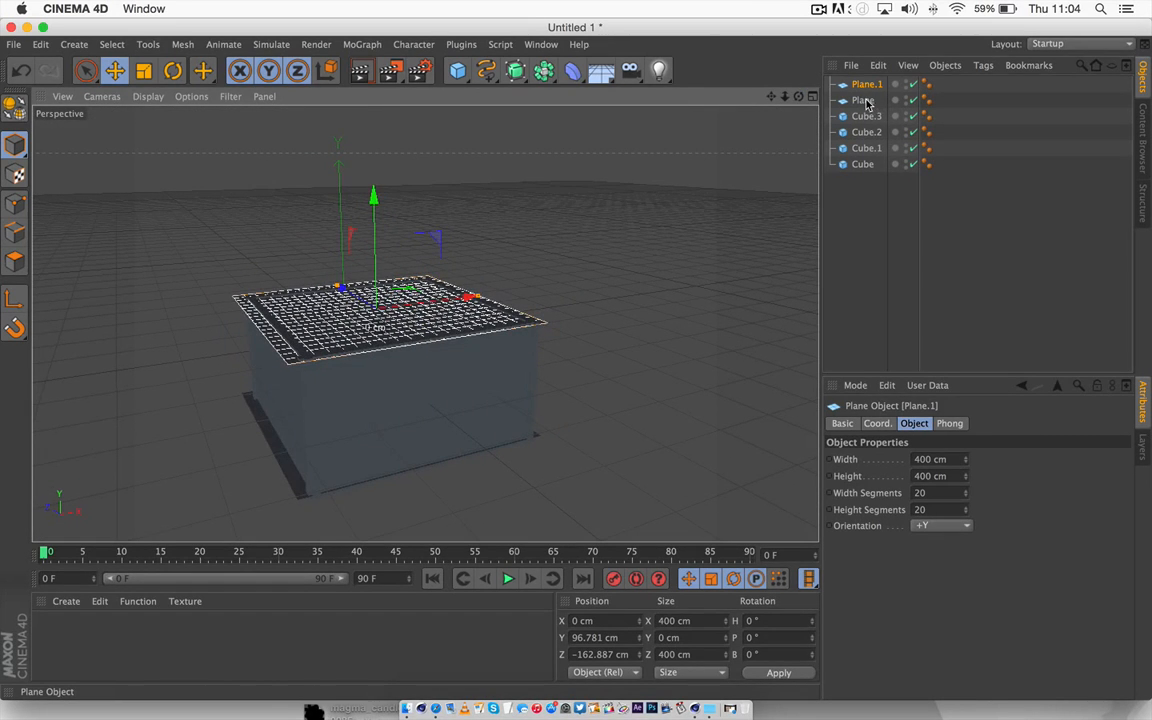
click(865, 102)
double_click(864, 102)
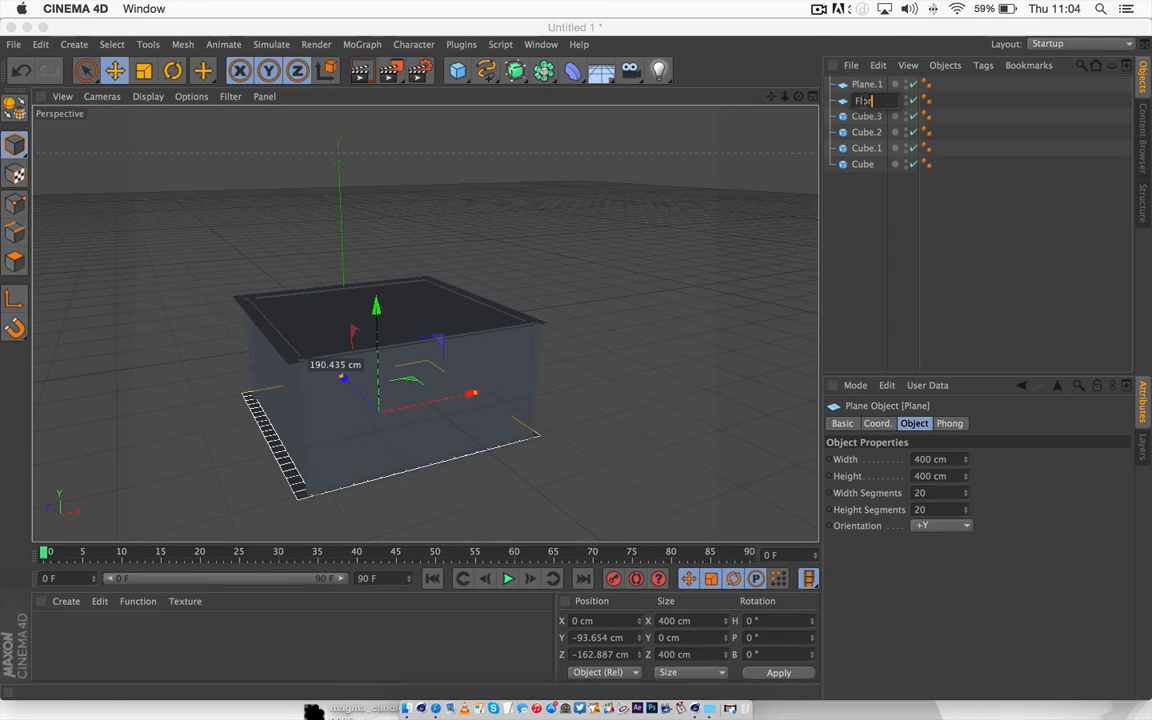
text(Floor)
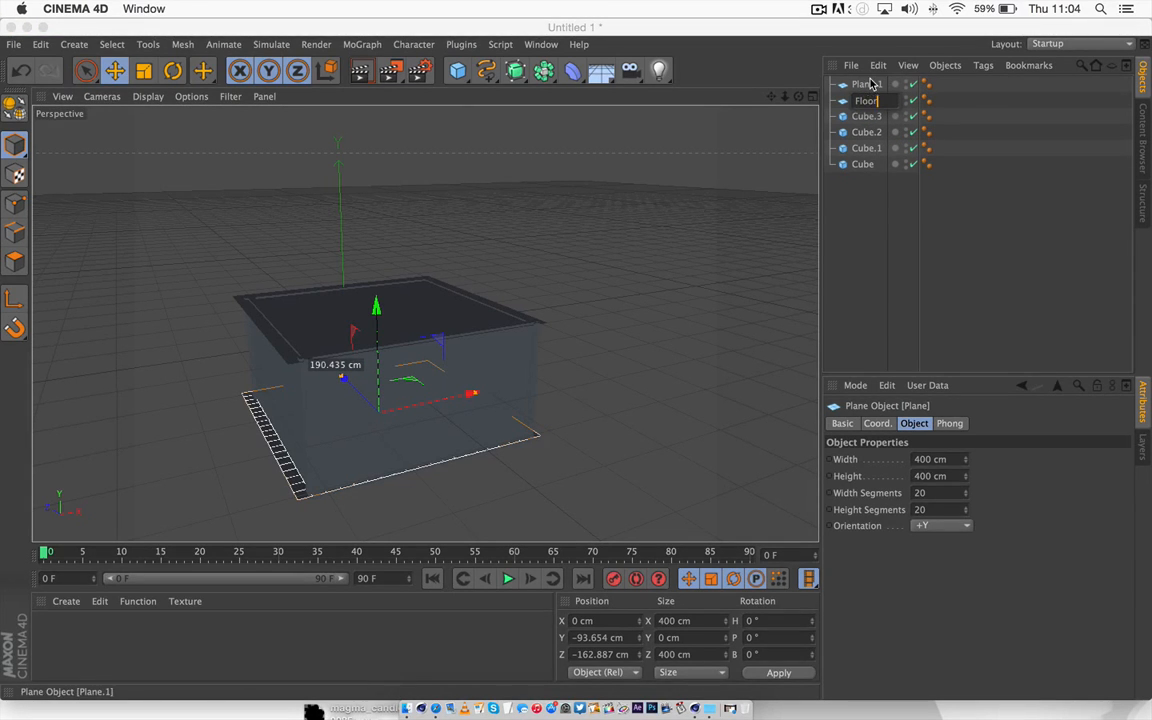
double_click(866, 84)
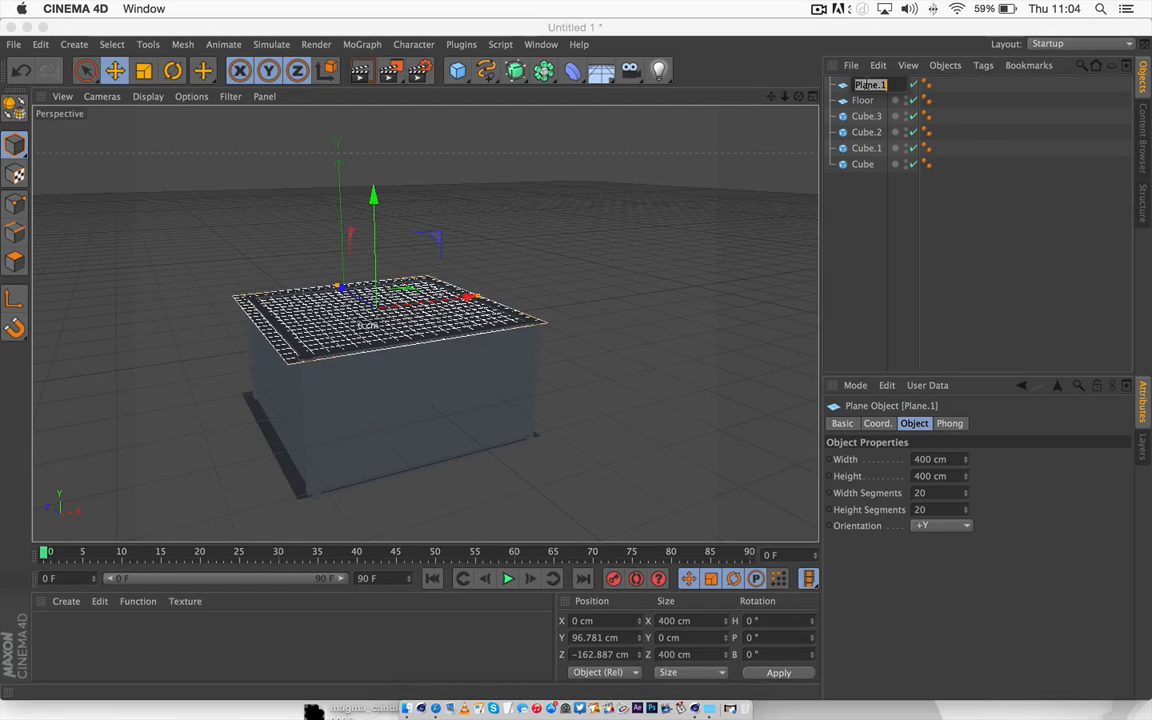
text(Roof)
key(Return)
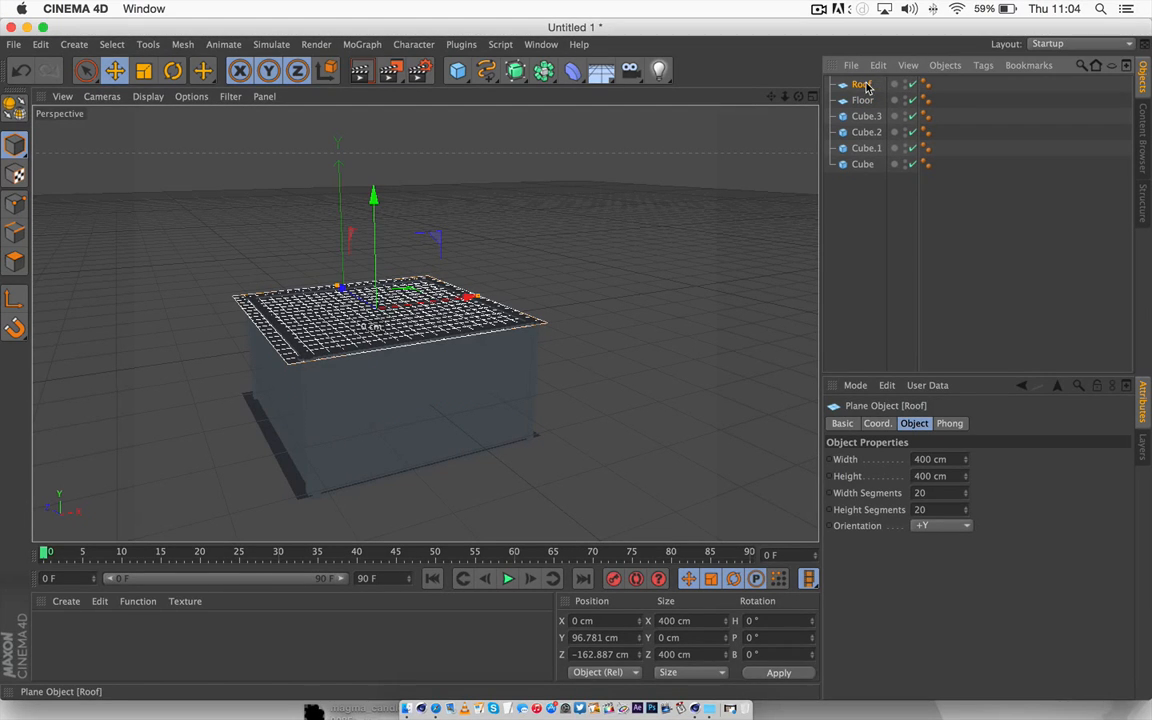
- Rename the front panel as Front wall and pull it away from the room to about -703 cm in Z
click(866, 117)
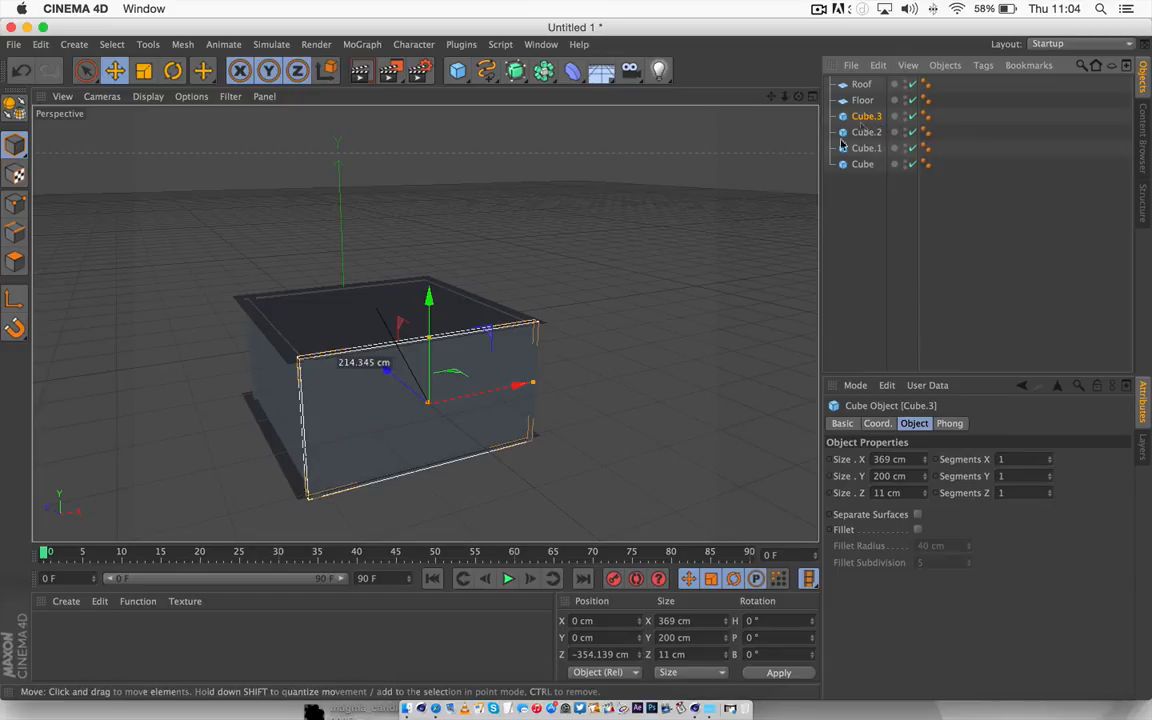
double_click(866, 117)
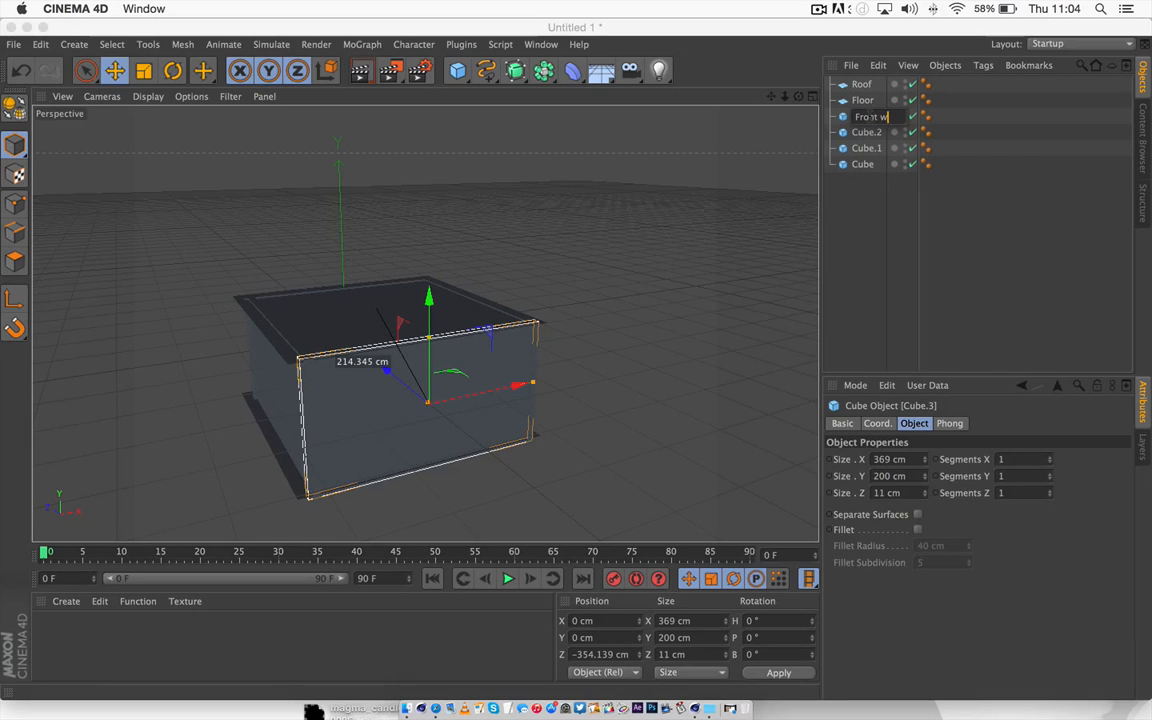
click(843, 180)
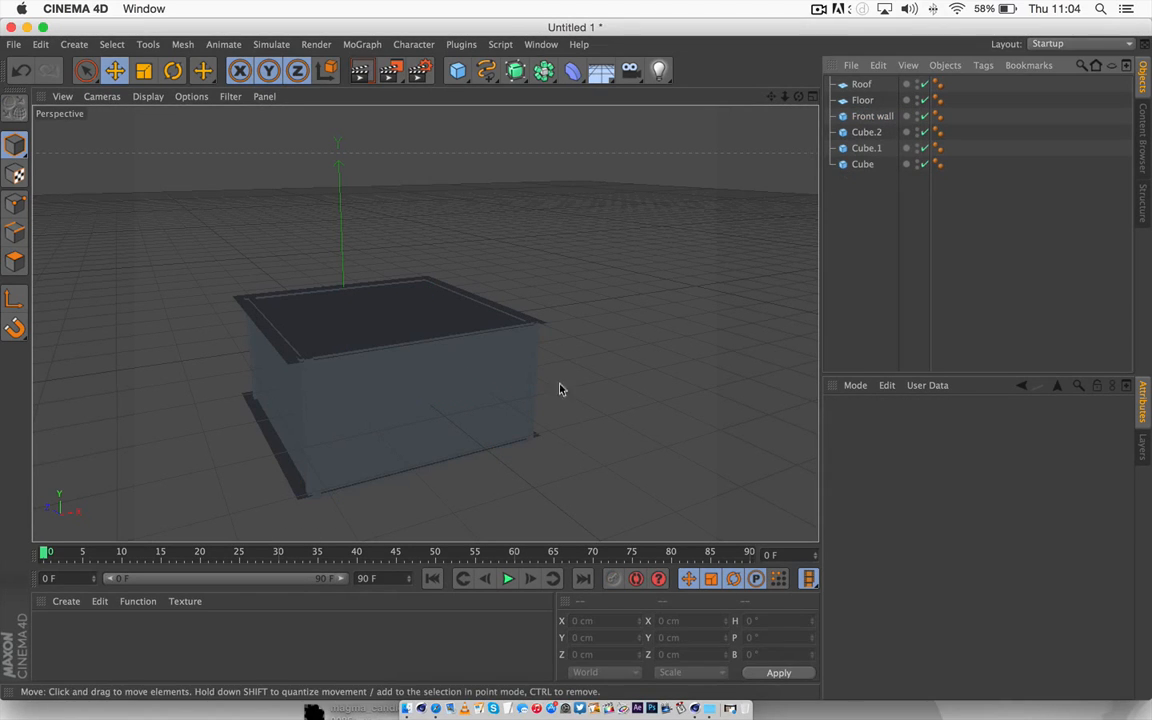
drag(432, 441, 434, 440)
drag(386, 373, 524, 519)
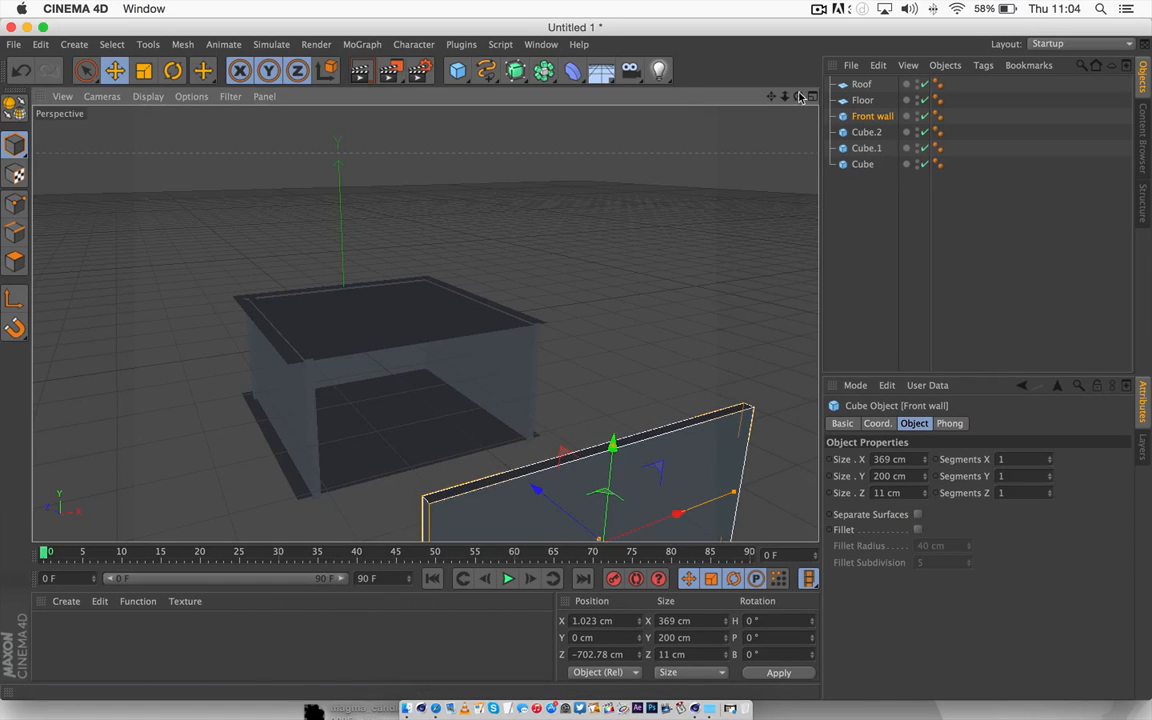
- Move Front wall farther away from the room's open side to about -758 cm in Z
drag(799, 97, 765, 55)
mouse_move(785, 97)
mouse_down()
mouse_move(750, 97)
mouse_move(792, 97)
mouse_up()
scroll(425, 323, up, 10)
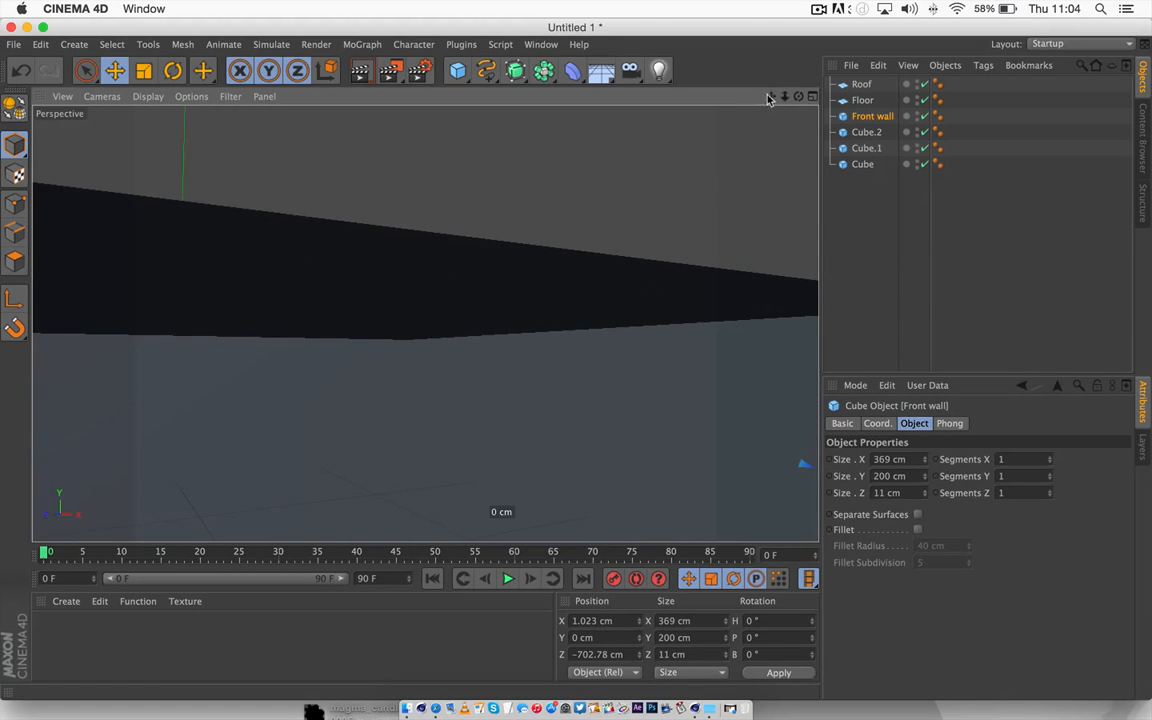
scroll(425, 323, up, 5)
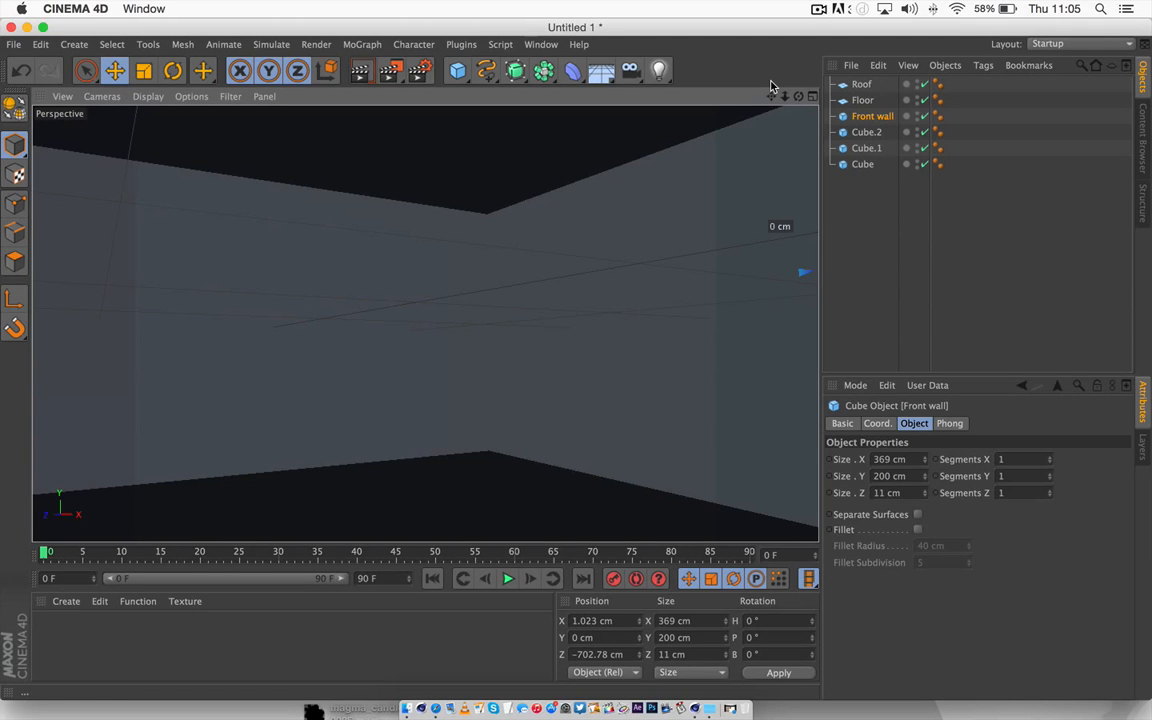
drag(784, 96, 745, 191)
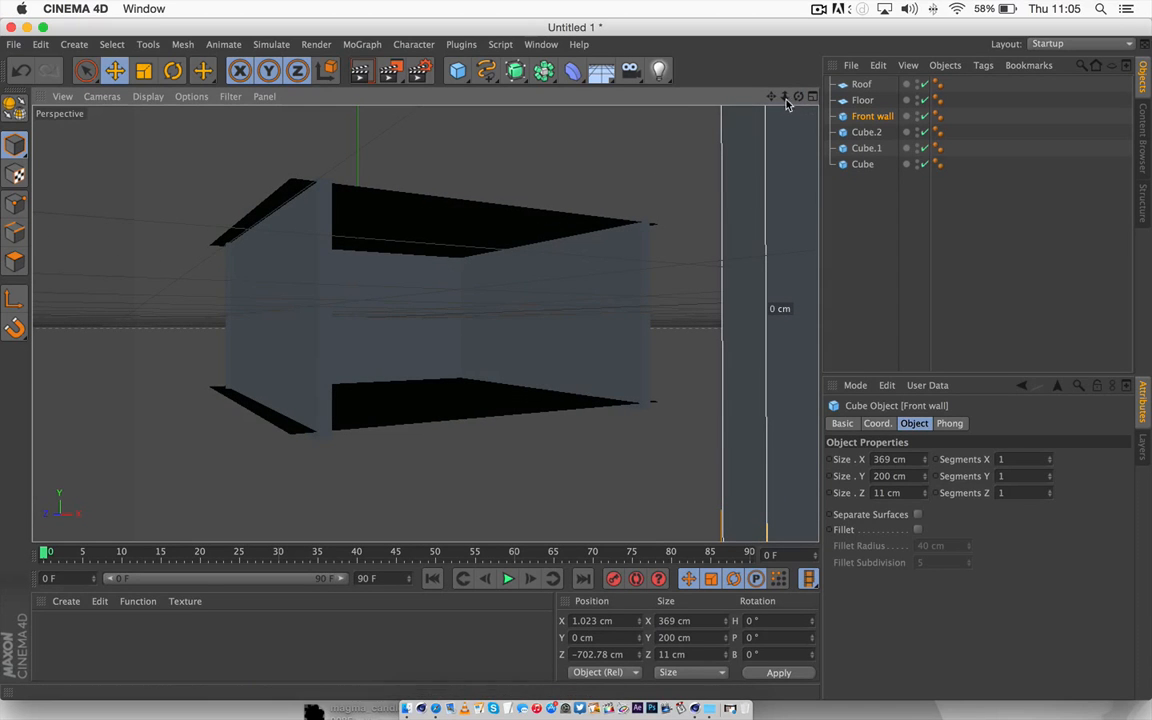
drag(785, 98, 764, 115)
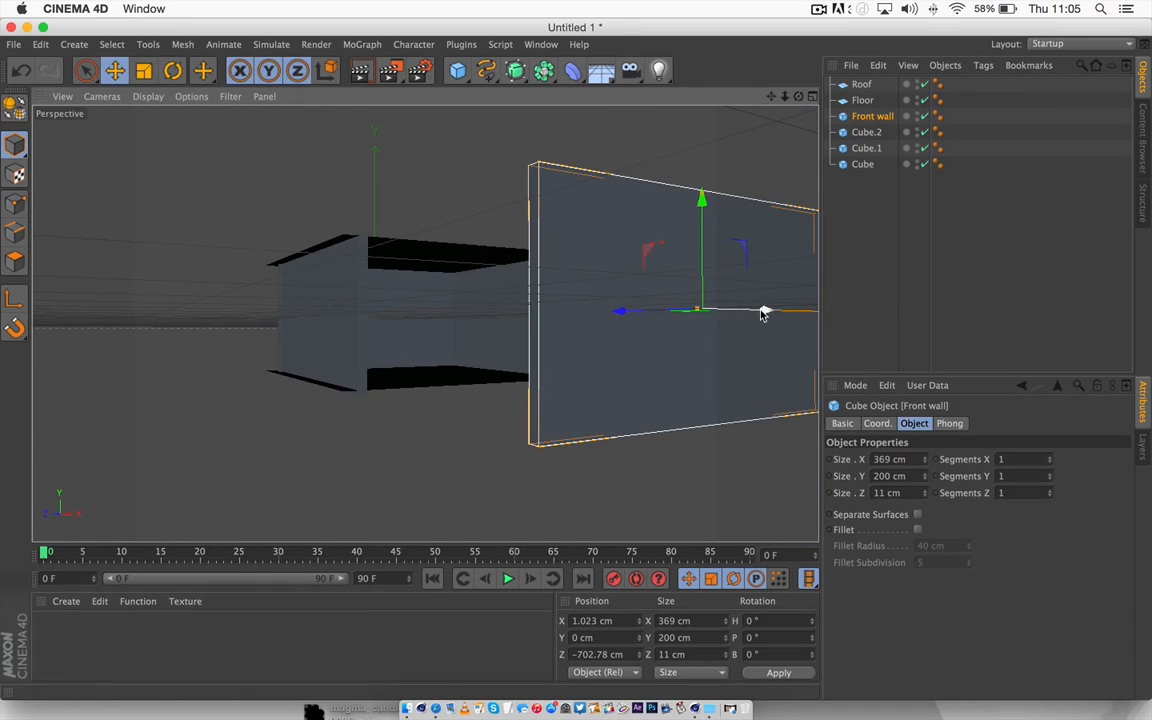
drag(762, 314, 699, 321)
key(super+z)
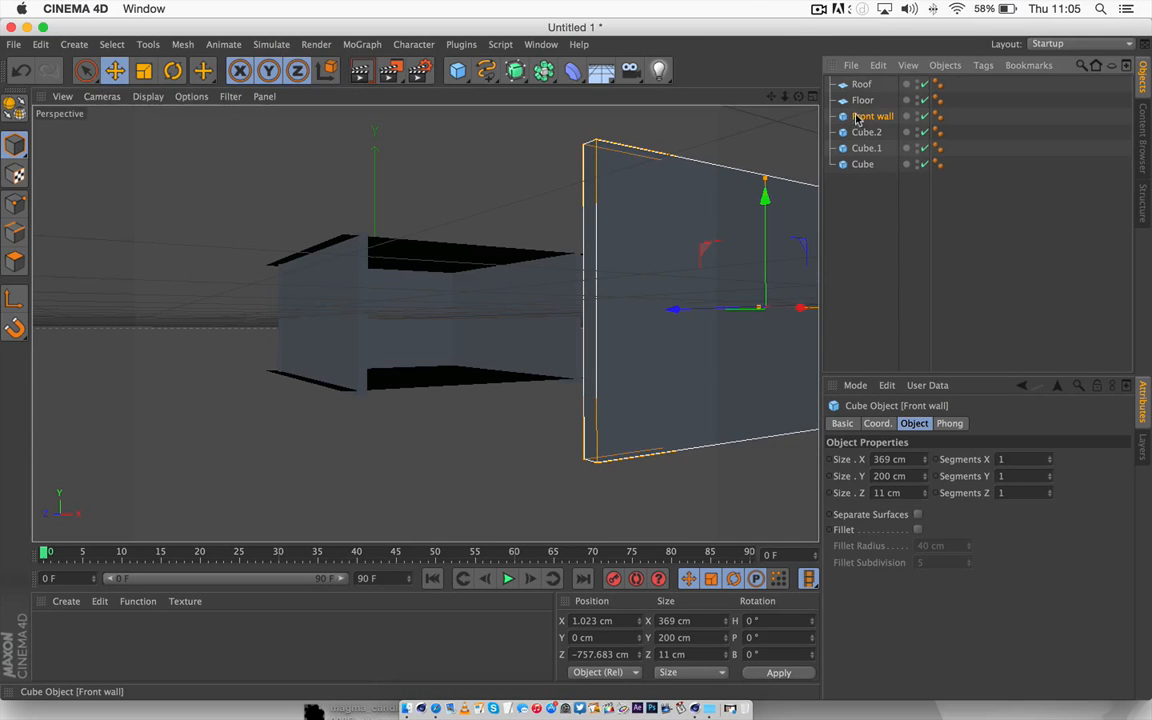
- Reorder the objects so that Front wall is first in the list, and frame the room's open front
drag(848, 80, 425, 324)
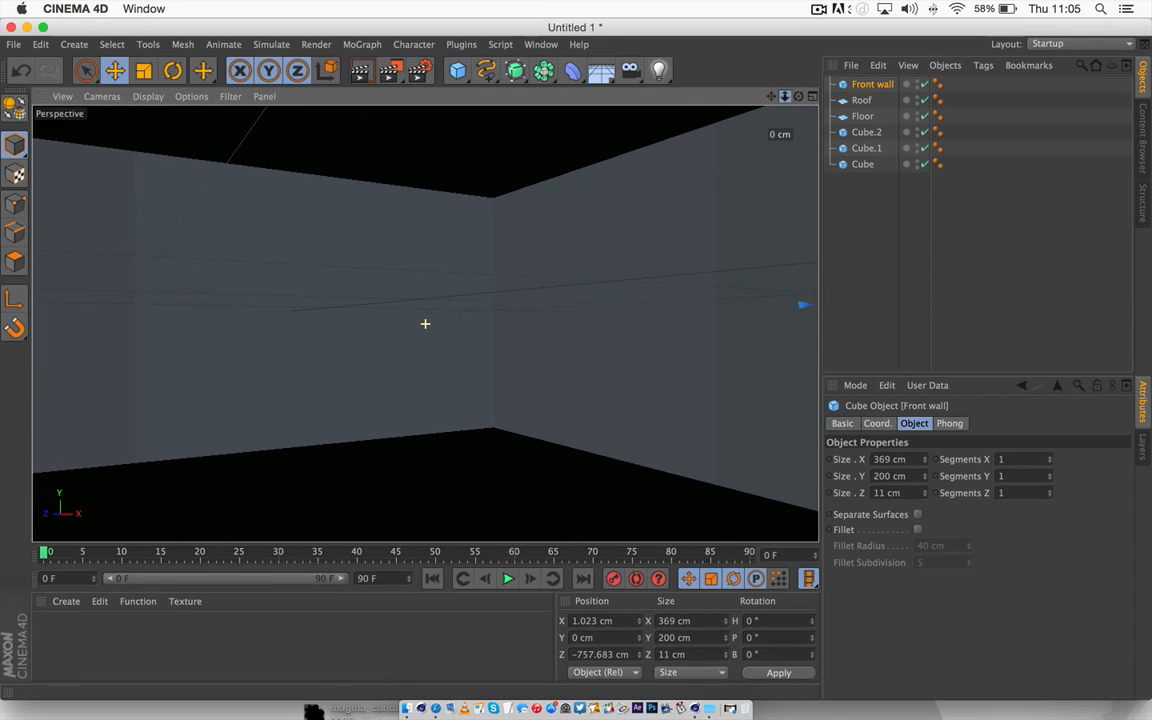
click(773, 101)
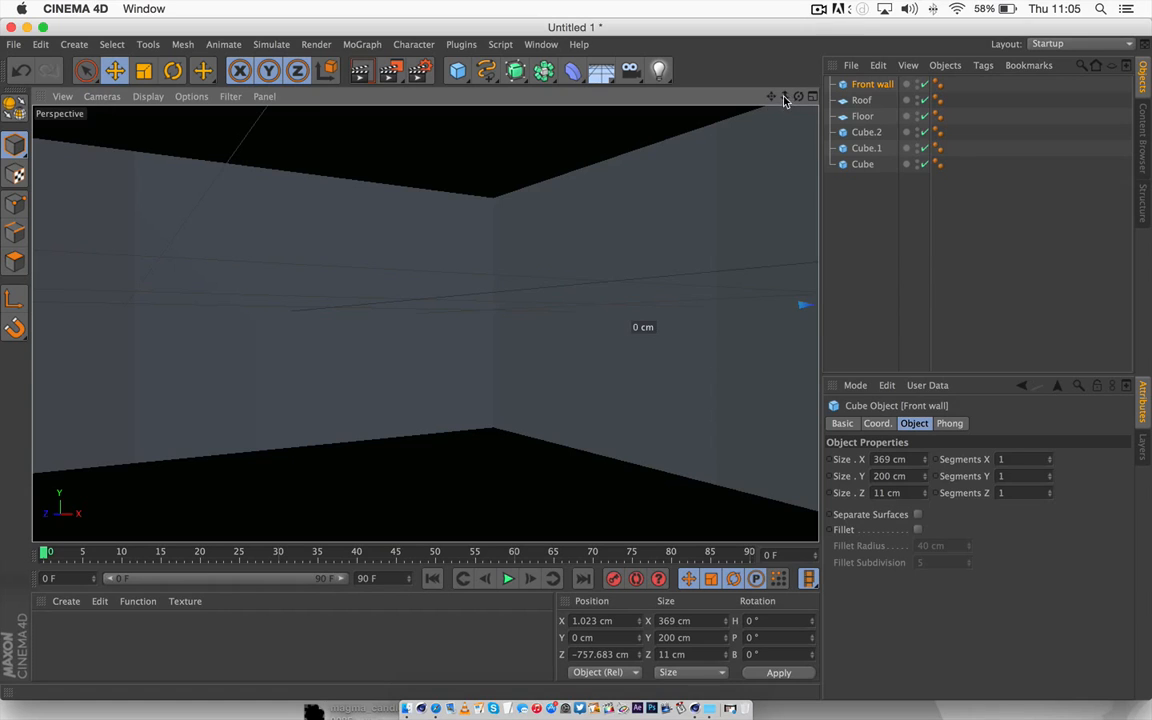
drag(785, 97, 785, 97)
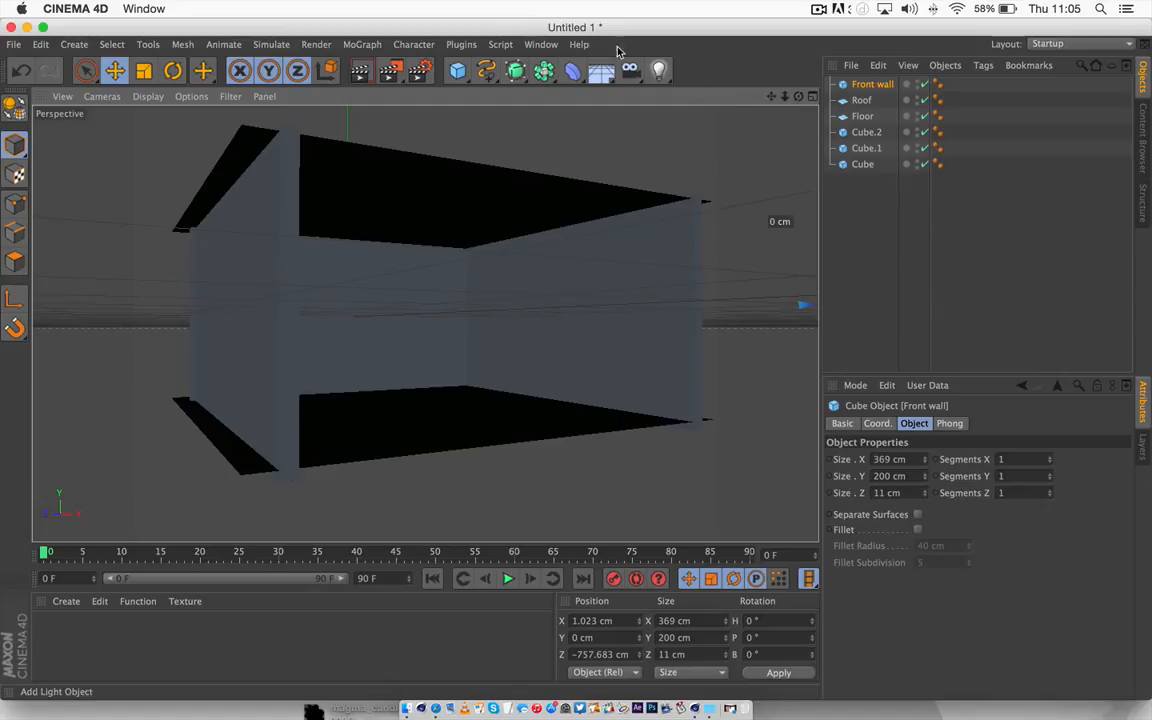
- Add a cube and set its size to 47 cm in X, 71 cm in Y and 36 cm in Z
click(456, 73)
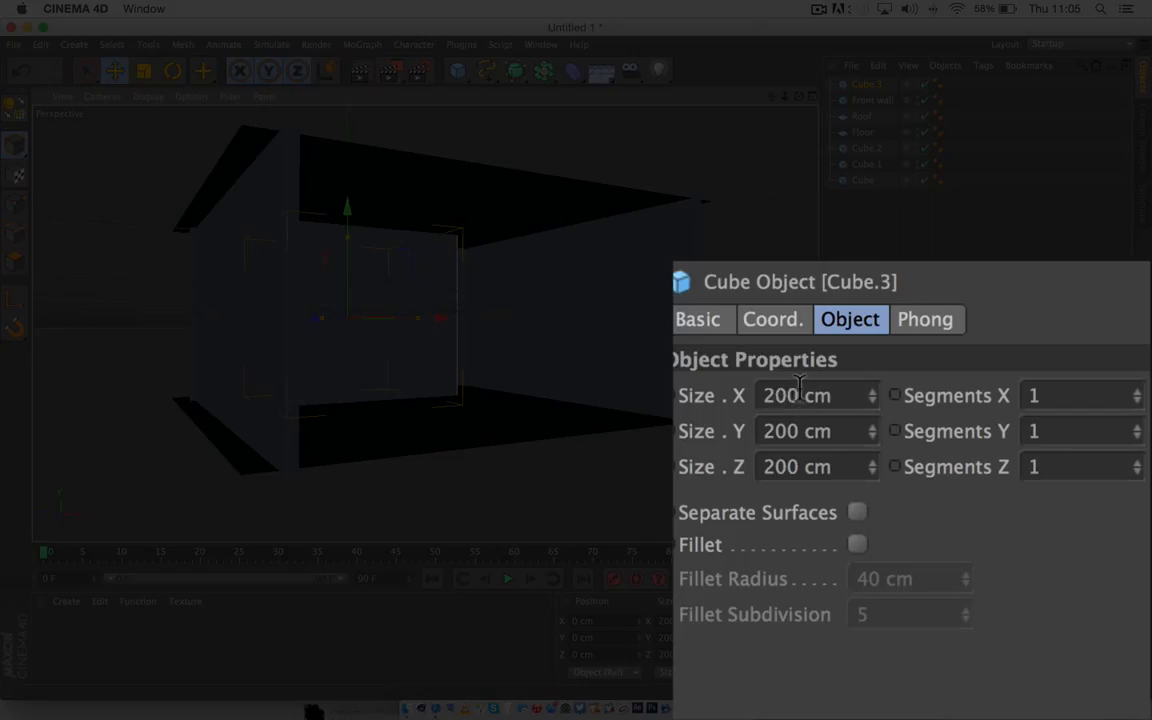
drag(890, 460, 873, 460)
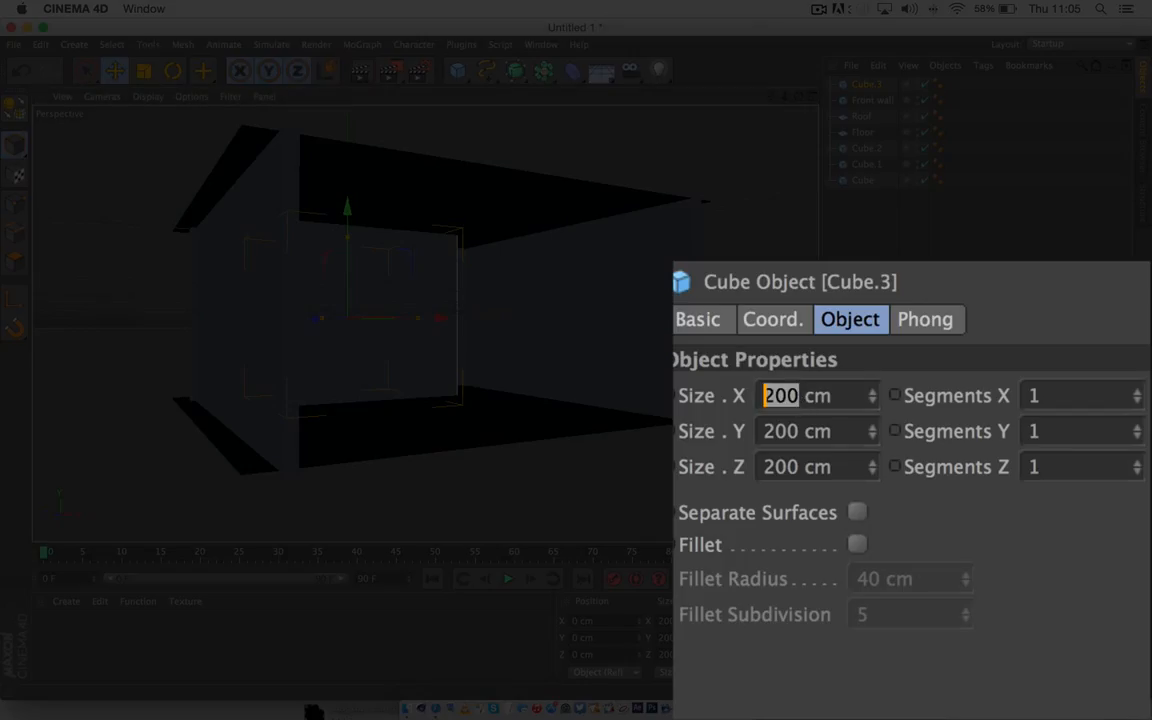
text(47)
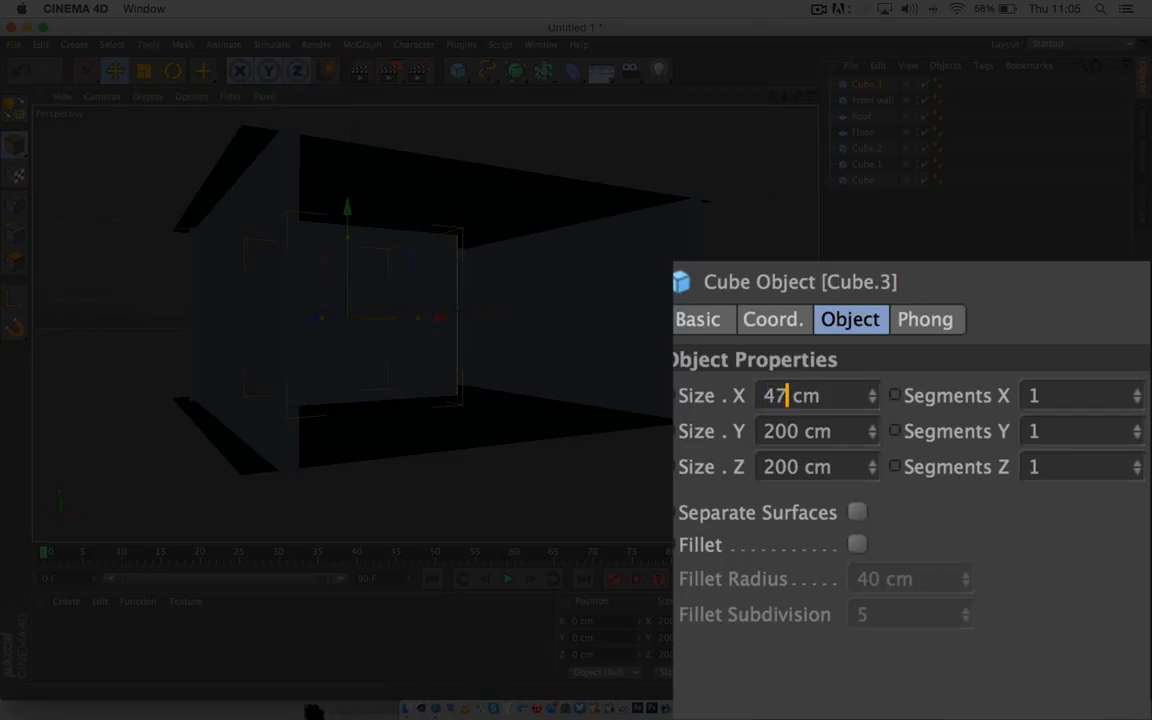
key(Tab)
text(71)
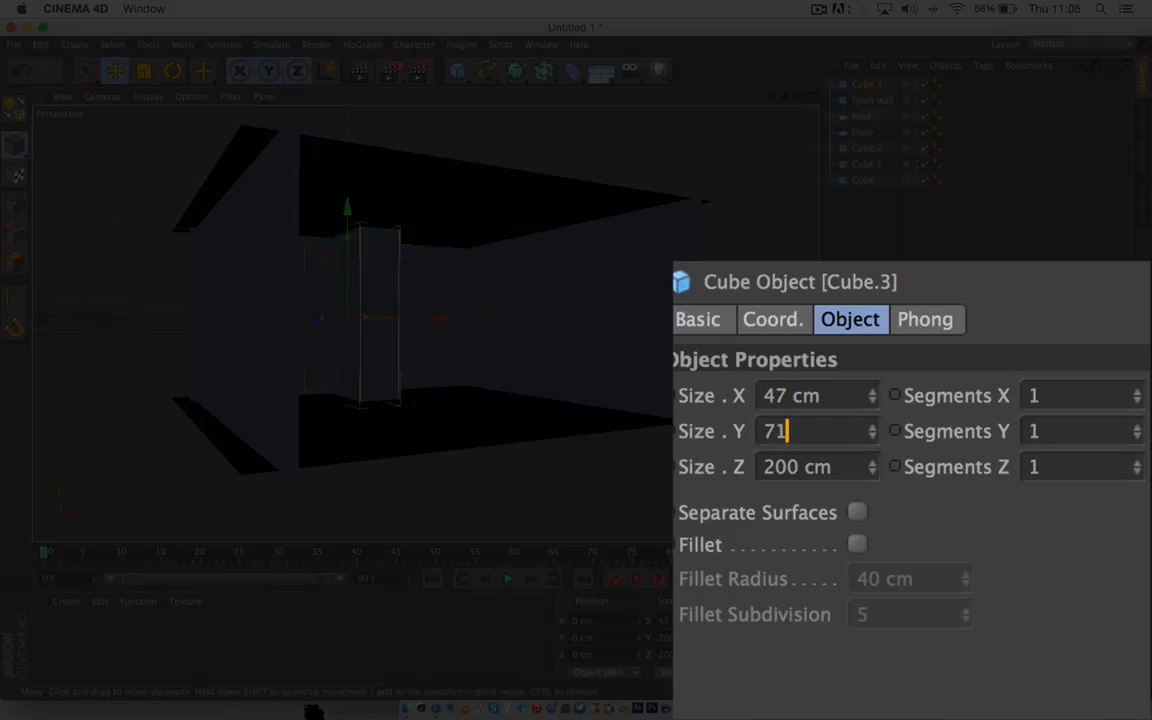
key(Tab)
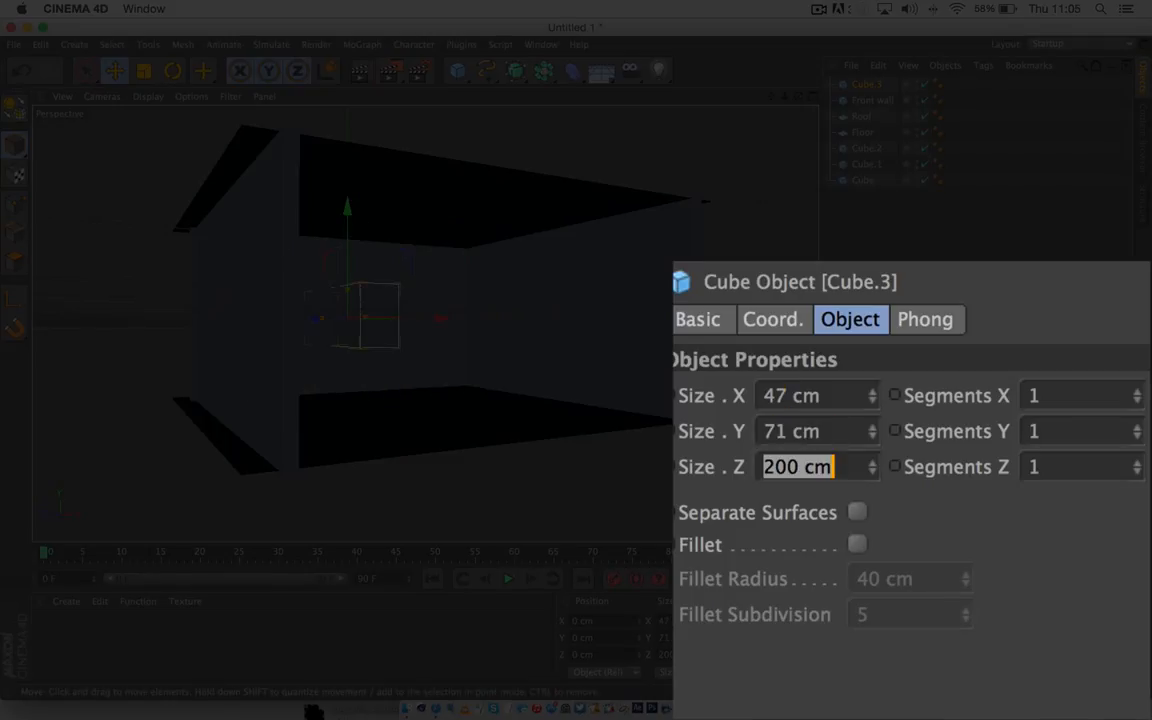
text(36)
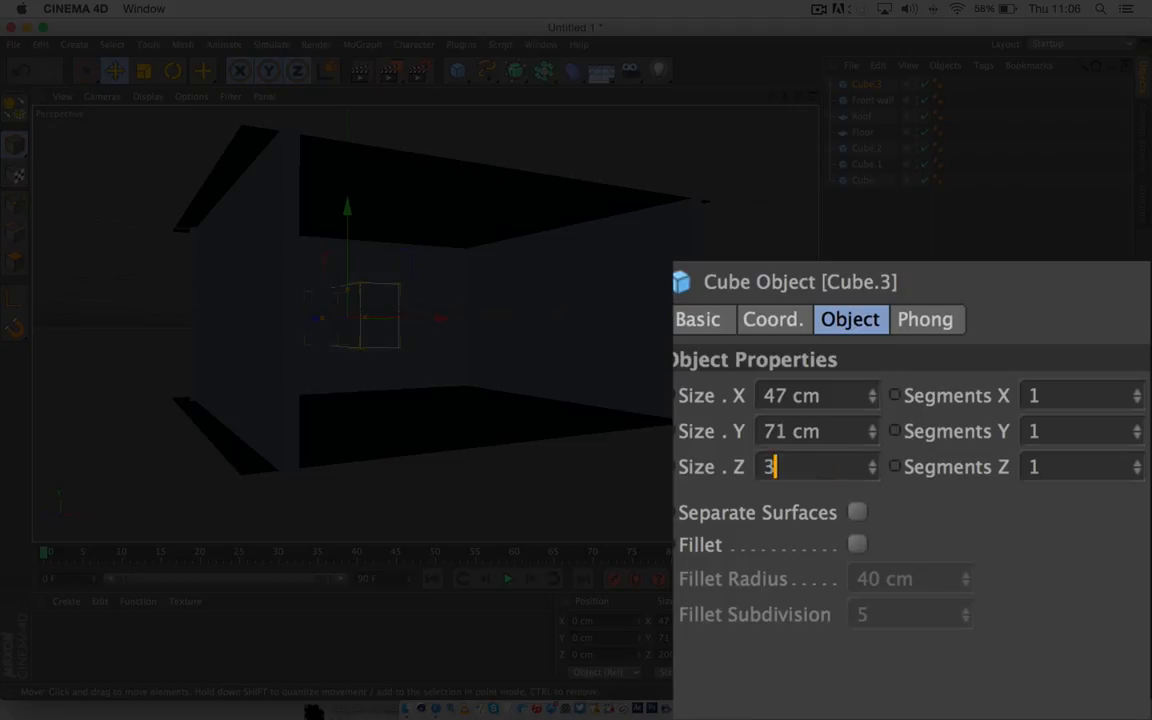
key(Return)
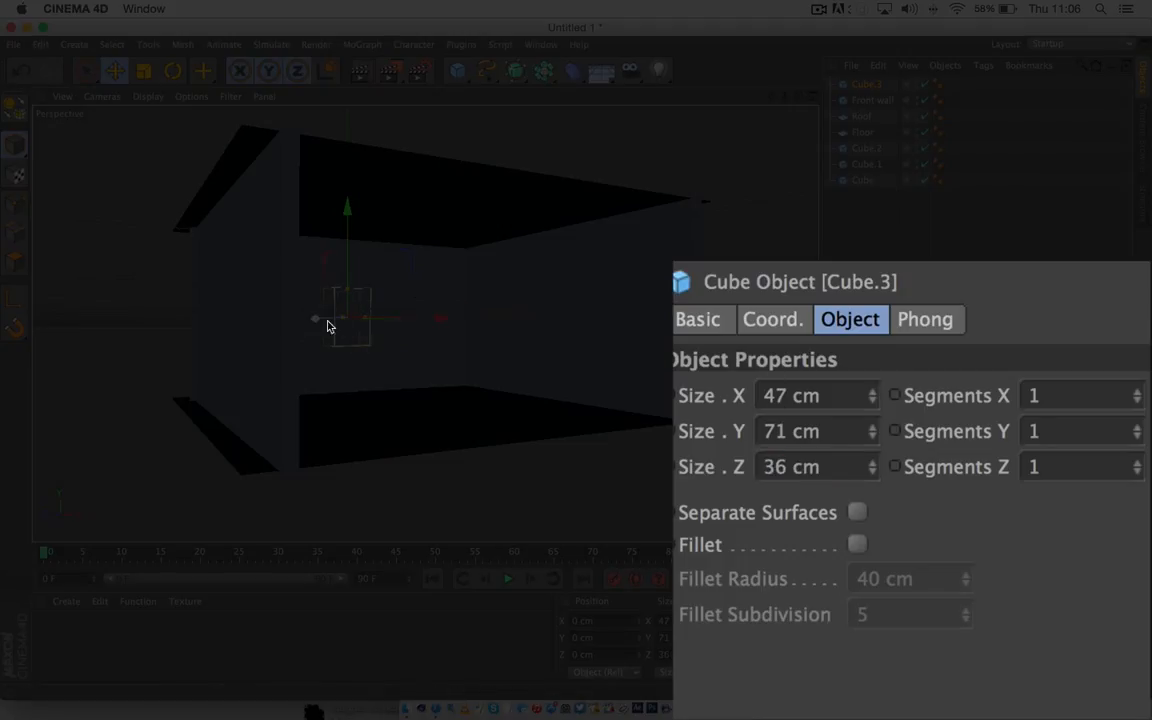
- Place the new cube on the floor near the room's back corner, at about X 148, Y -58, Z -101 cm
drag(320, 325, 423, 282)
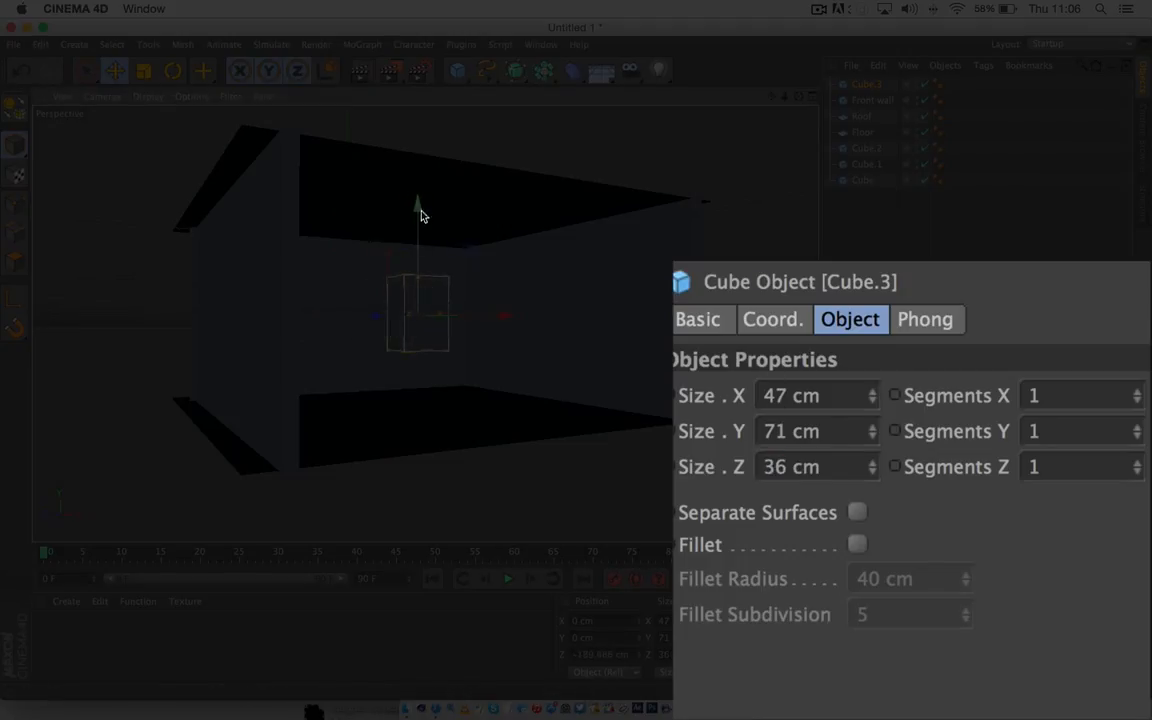
drag(421, 216, 397, 271)
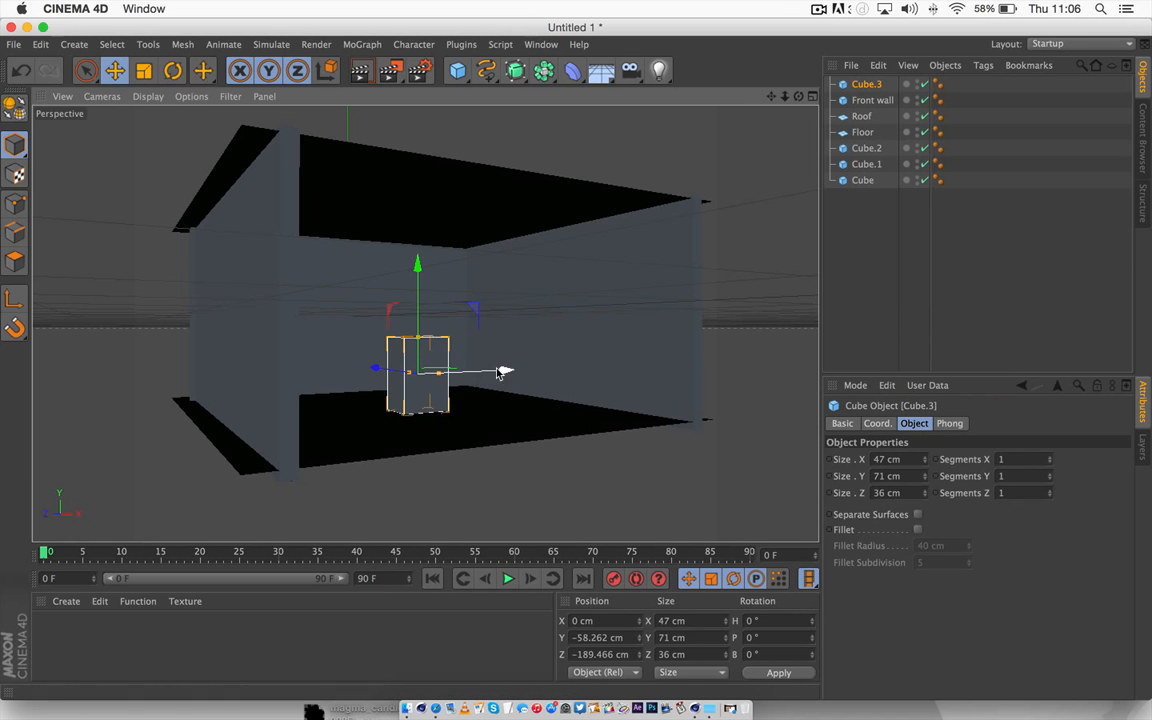
drag(500, 369, 604, 371)
scroll(425, 323, up, 6)
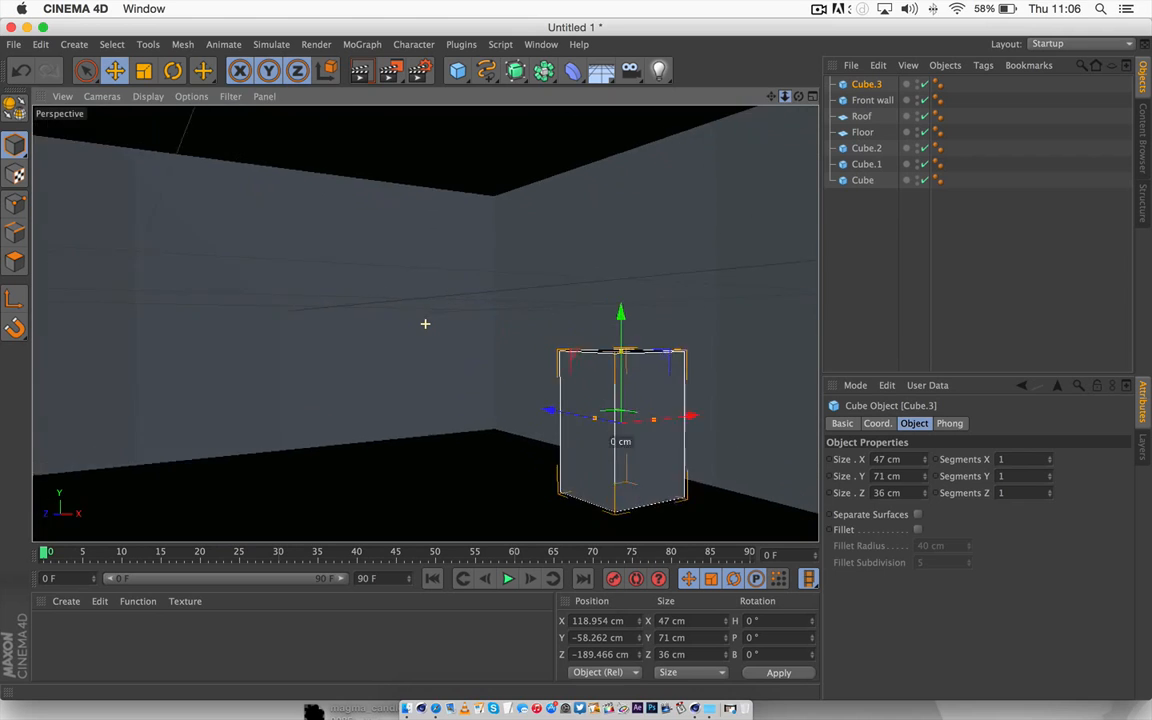
scroll(425, 323, up, 4)
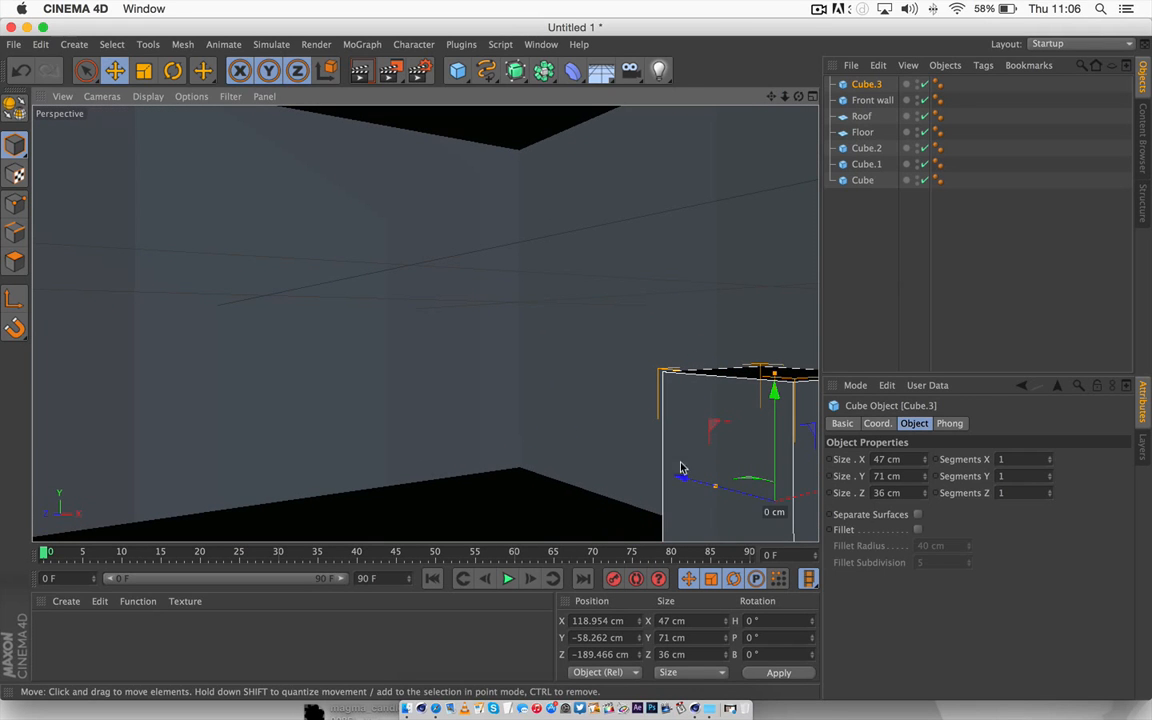
drag(684, 467, 520, 410)
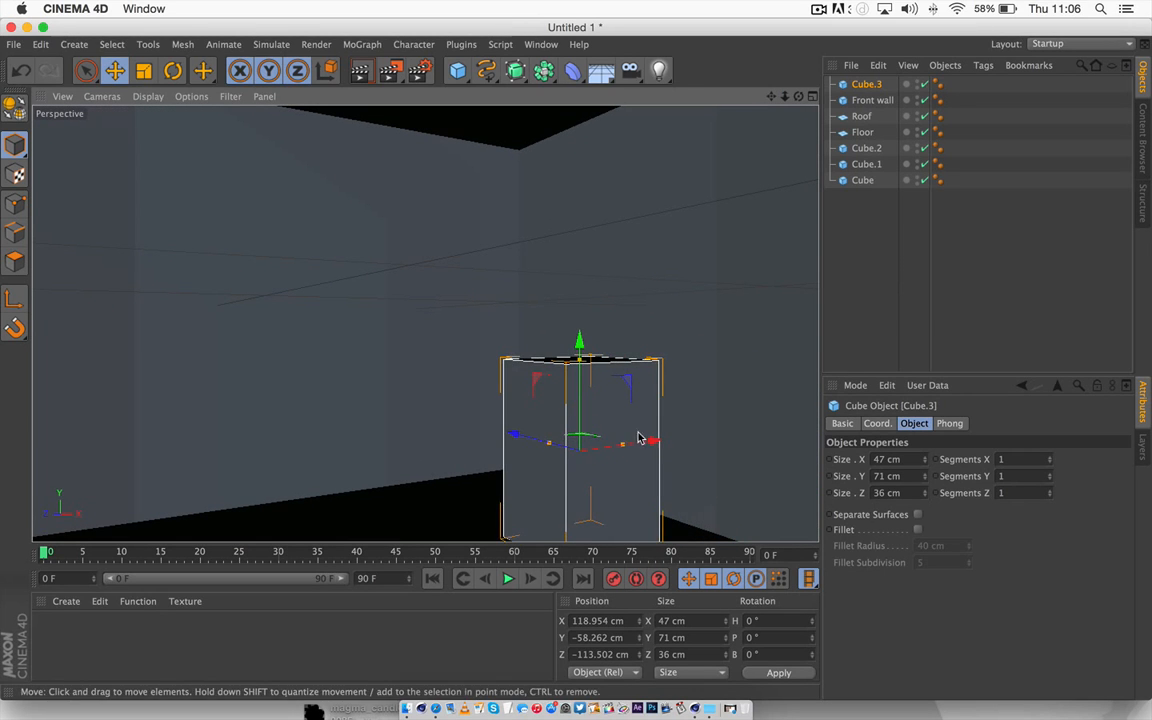
drag(648, 440, 702, 434)
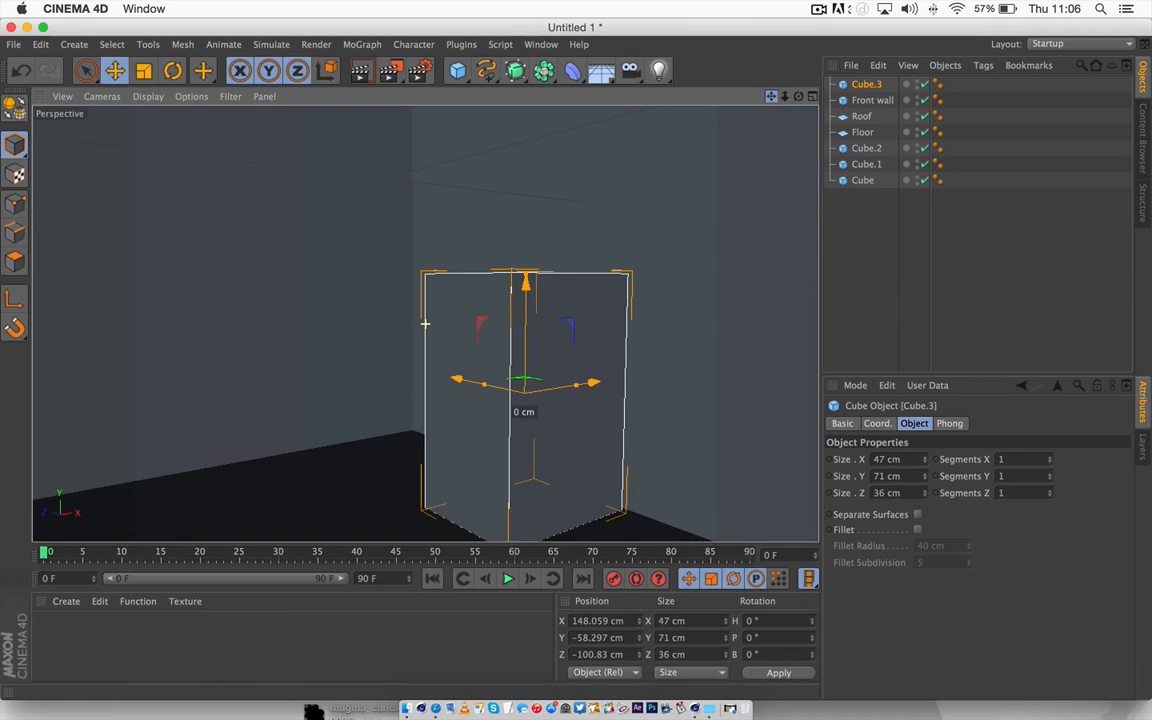
- Frame the top of the corner cube, add a standard camera from that view and look through it
drag(771, 96, 756, 186)
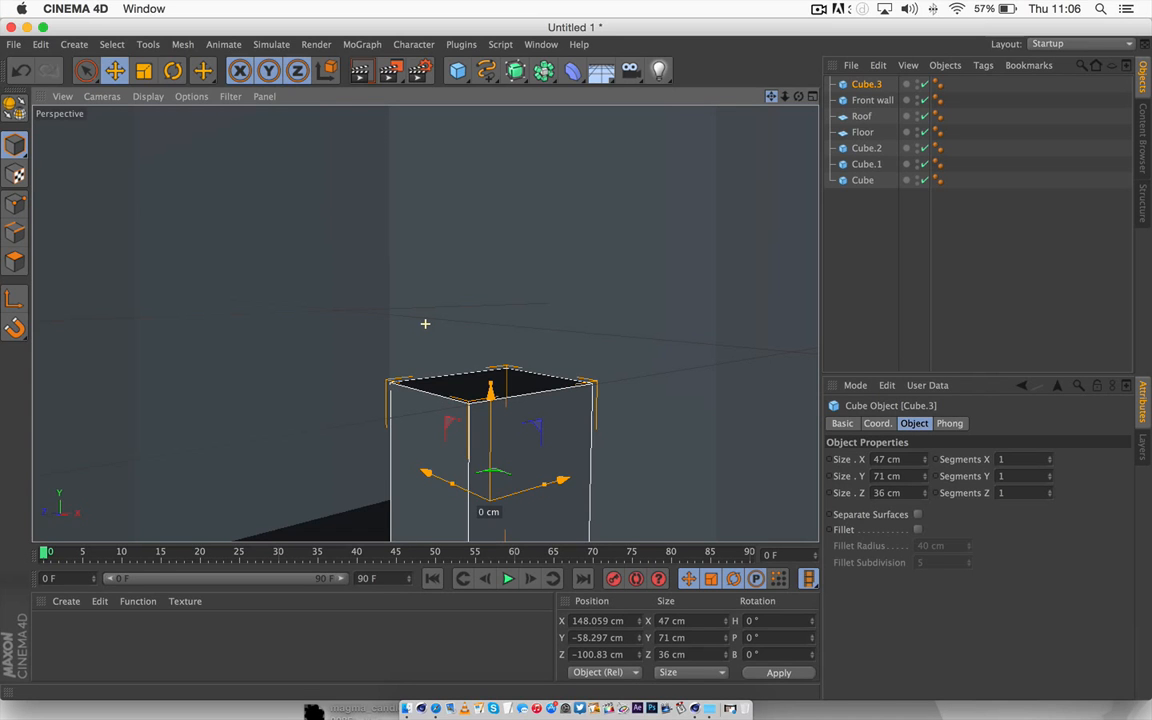
drag(798, 96, 717, 121)
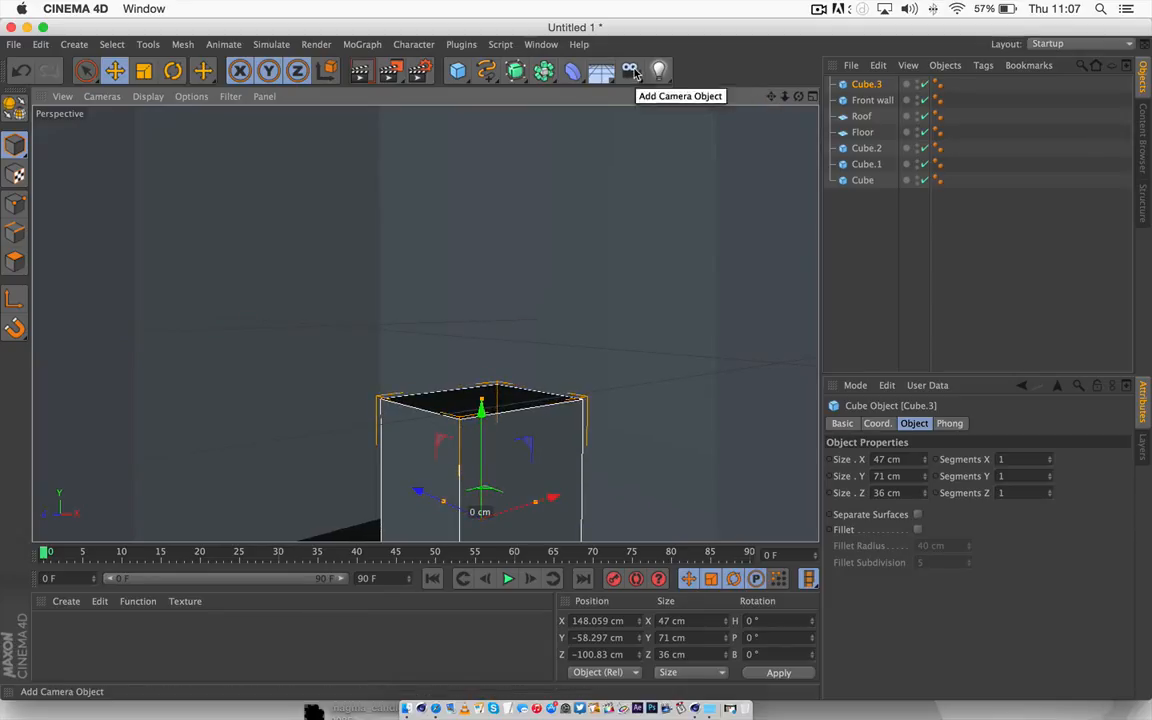
click(632, 72)
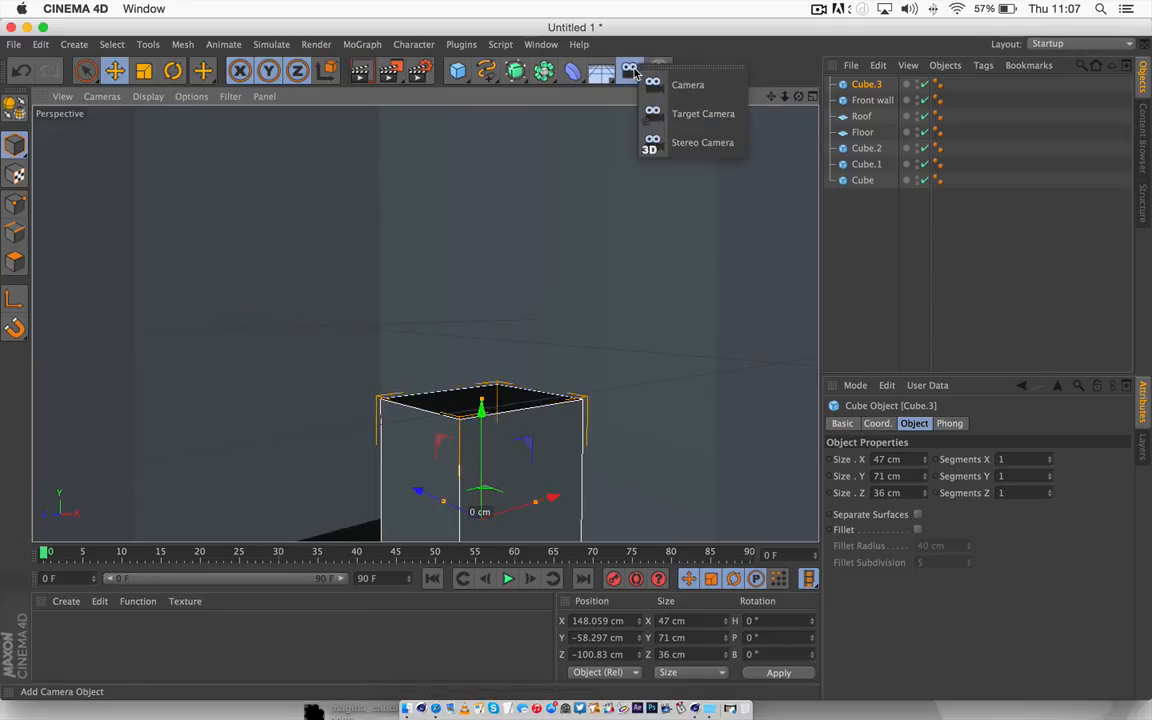
click(686, 85)
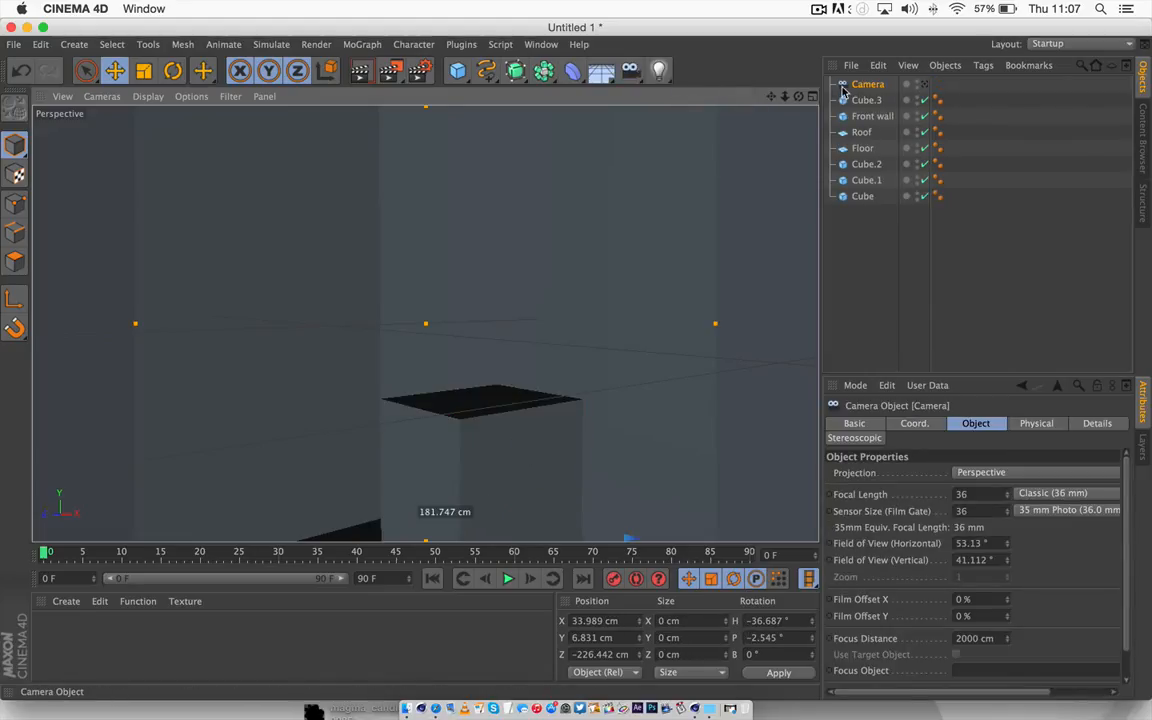
click(925, 87)
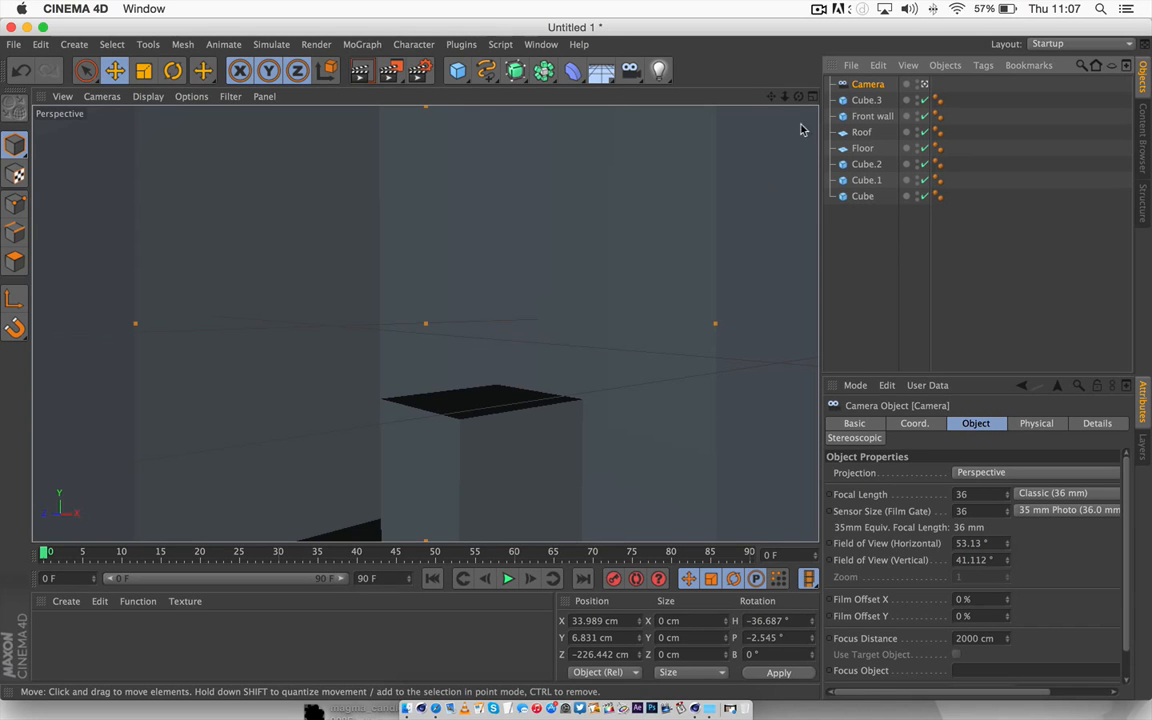
- Bring the camera closer to the cube, to about X 67, Y 4, Z -183 cm, and rename it as Render cam
scroll(425, 323, down, 10)
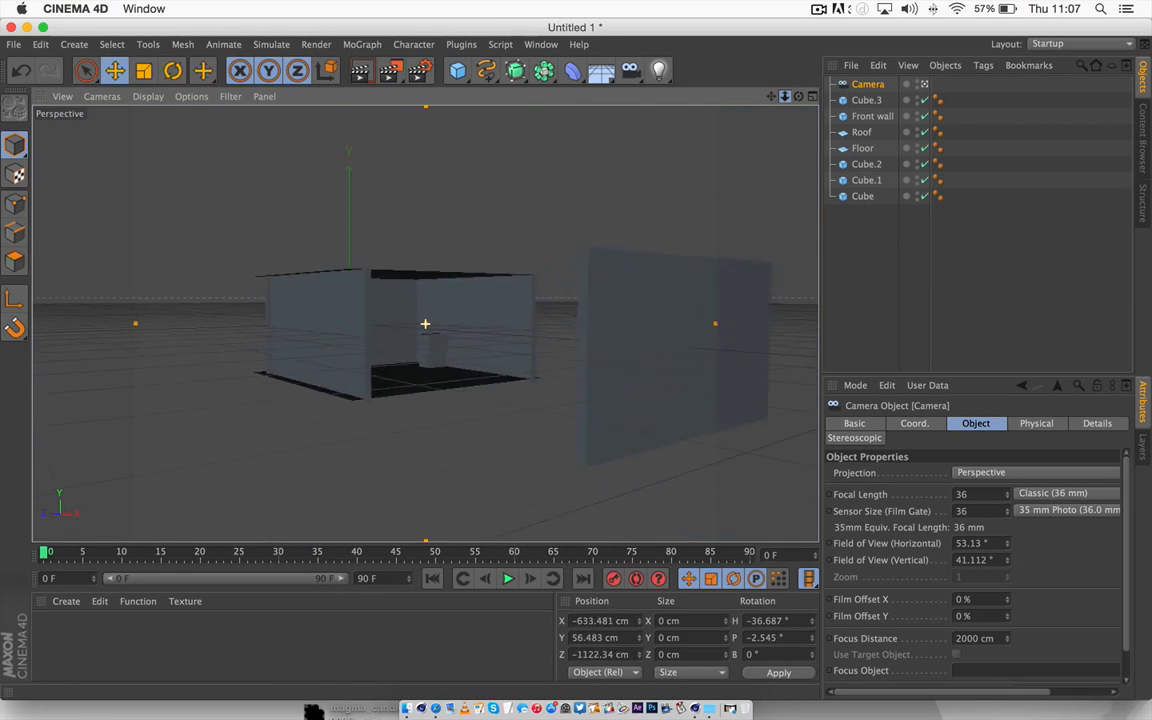
scroll(425, 323, up, 10)
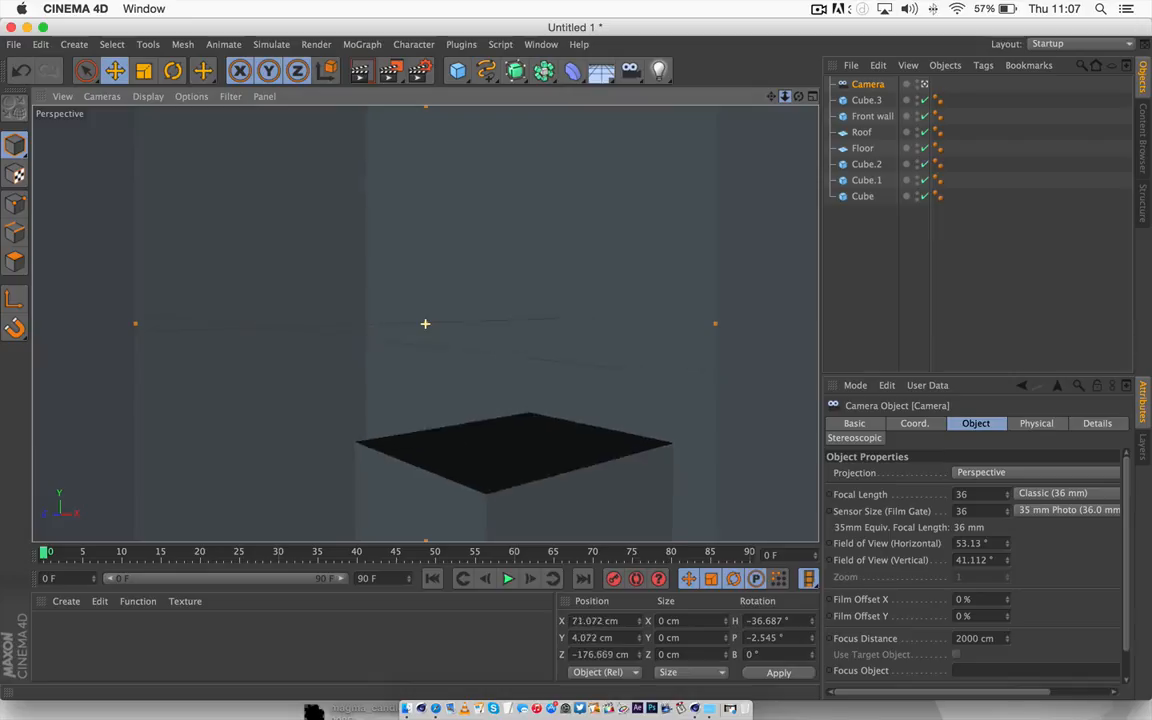
scroll(425, 323, down, 1)
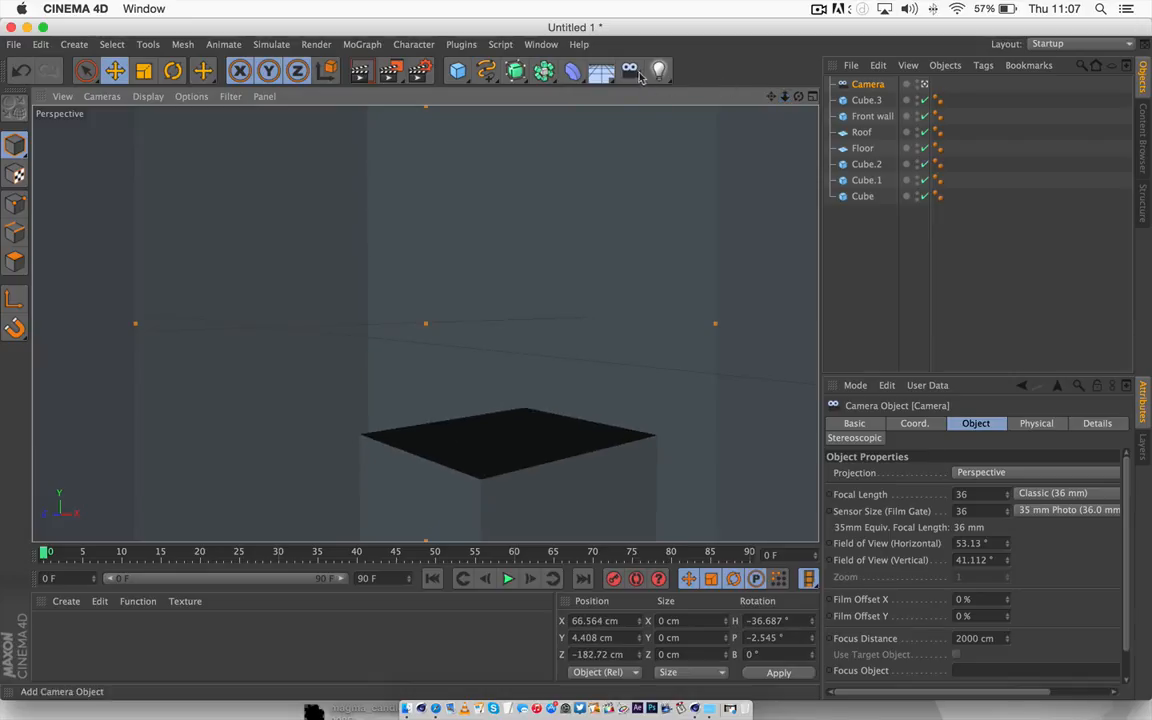
double_click(868, 84)
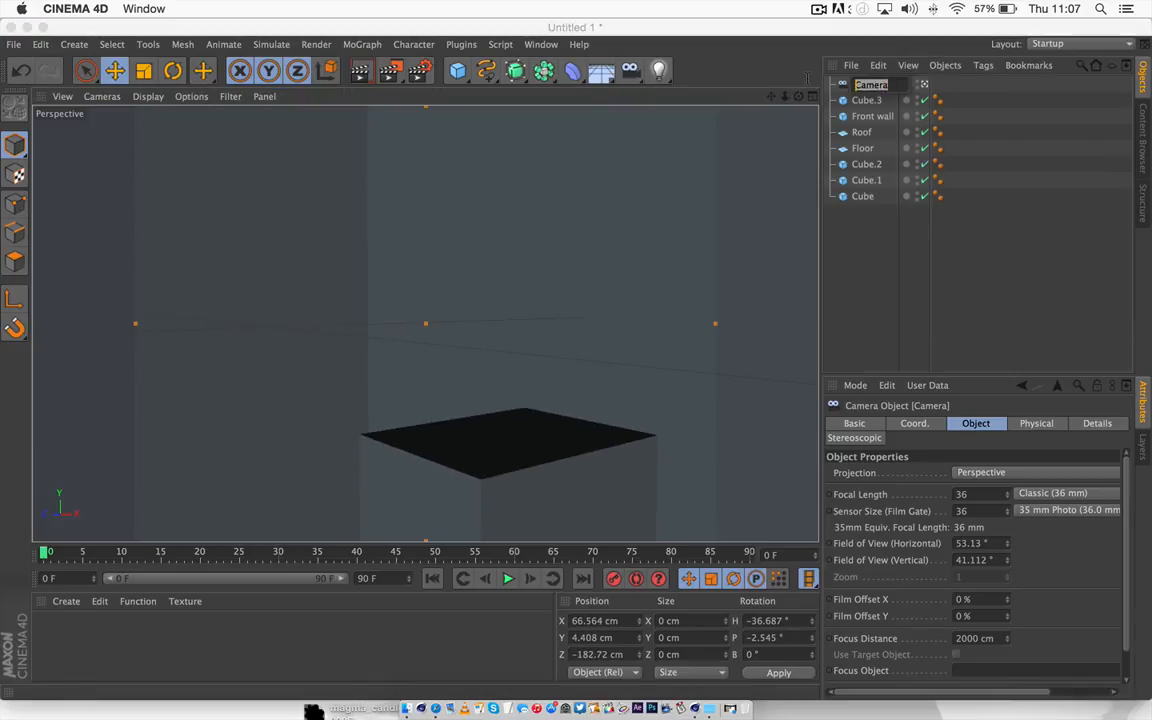
text(Render cam)
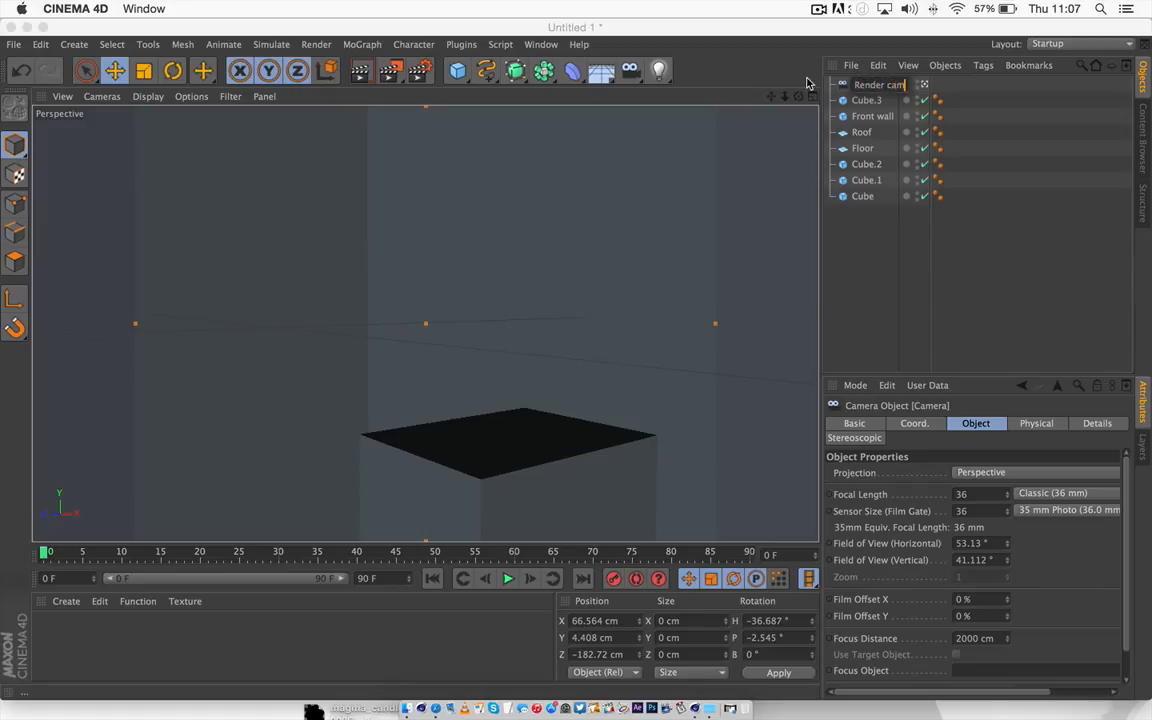
key(Return)
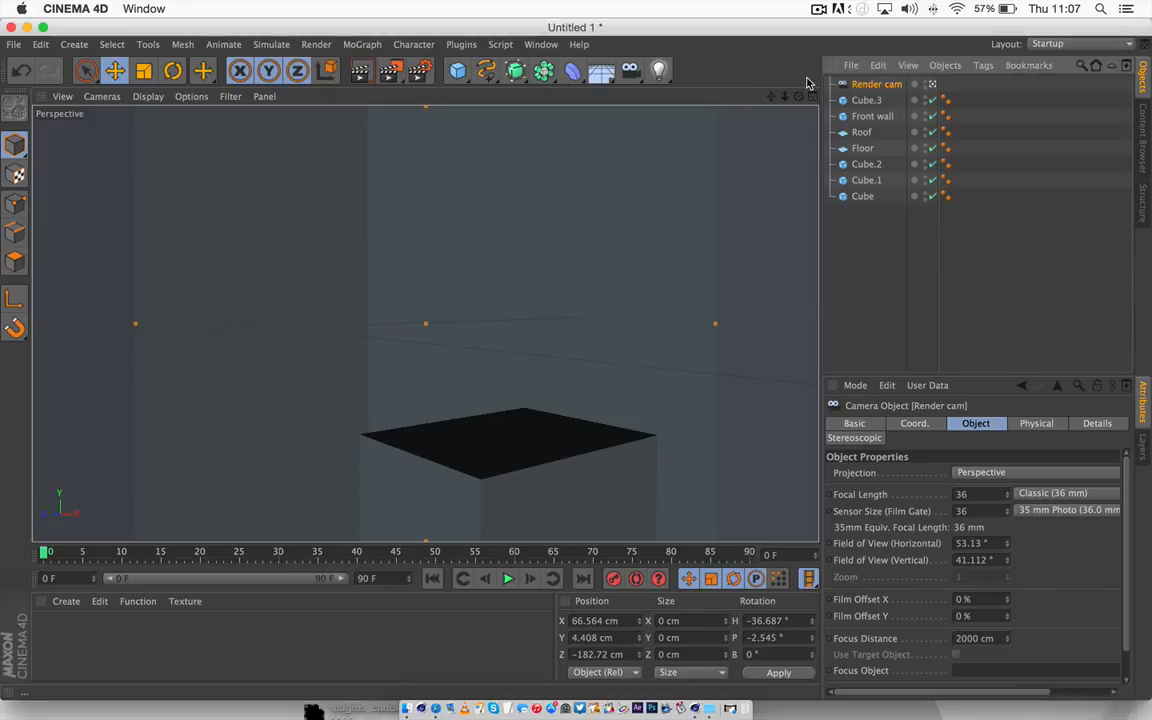
- Add a second camera and rename it as Free Look
click(630, 70)
double_click(869, 86)
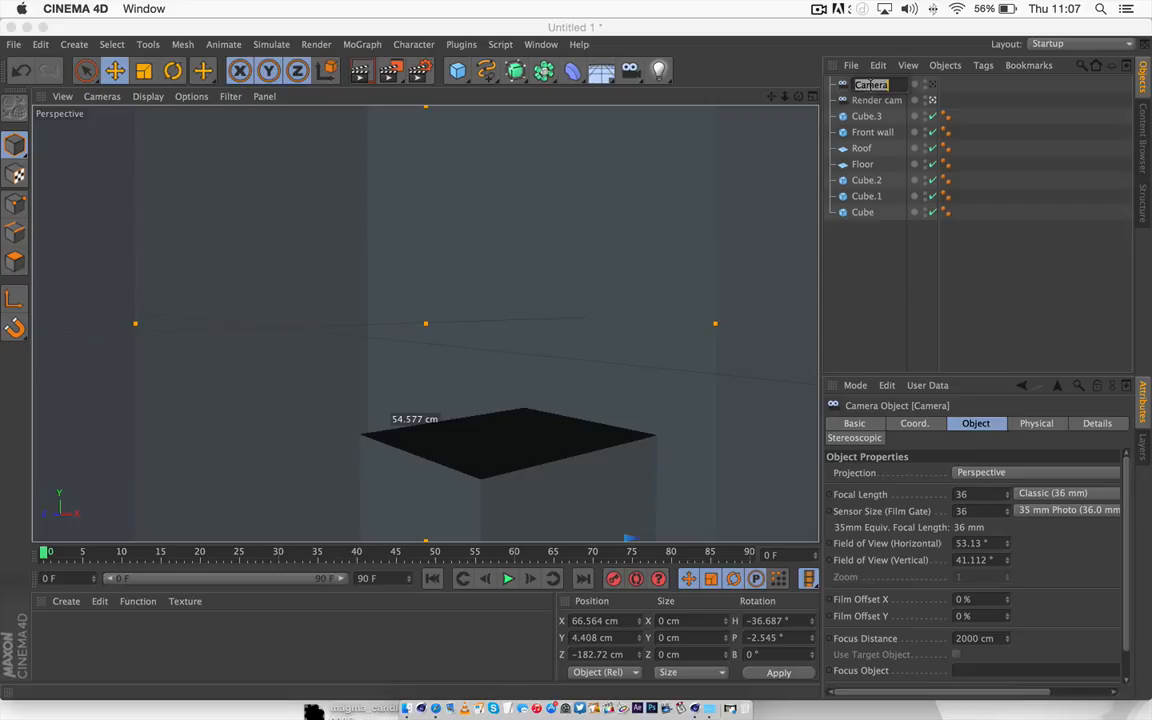
text(Free Look)
key(Return)
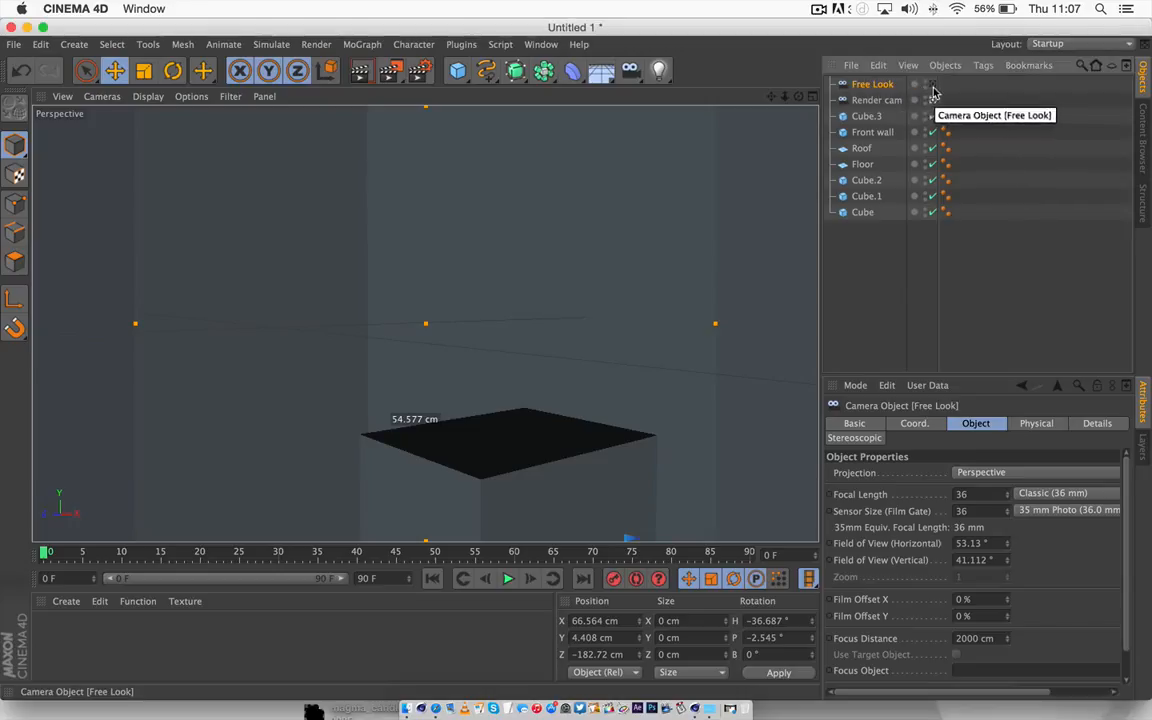
- Pull the Free Look camera outside and above the room to about X -148, Y 517, Z -1204 cm, and compare its view with Render cam's
drag(785, 97, 705, 97)
drag(798, 97, 752, 125)
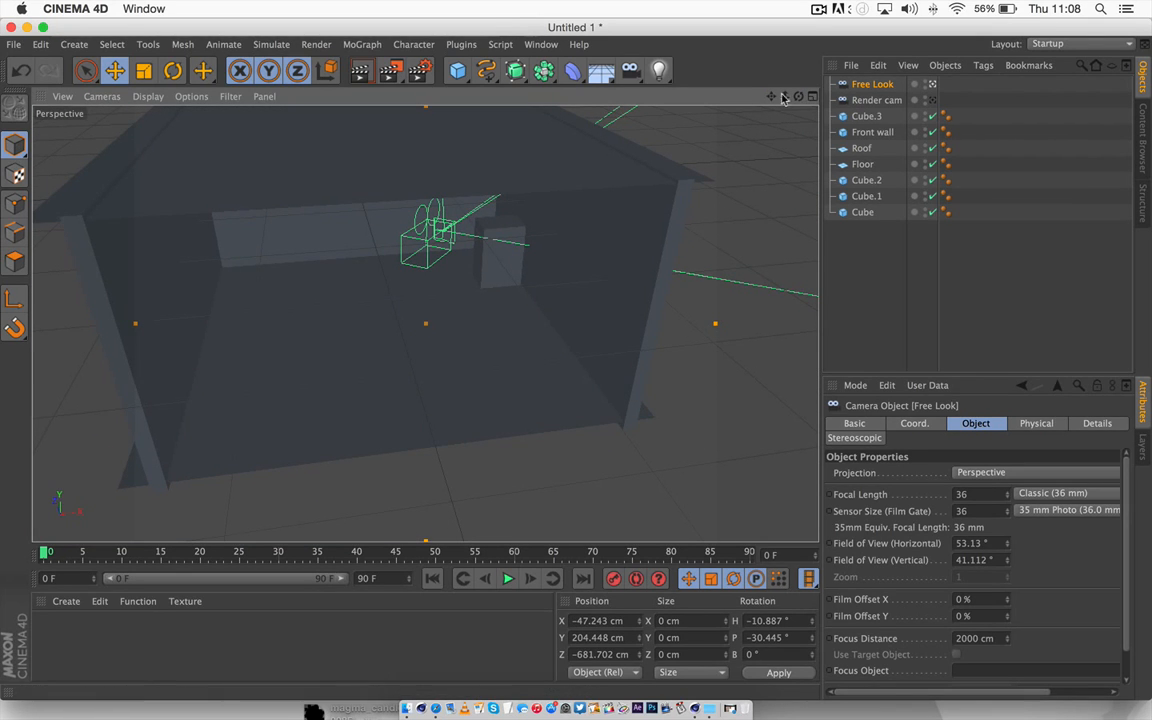
mouse_move(785, 97)
mouse_down()
mouse_move(772, 101)
mouse_move(785, 100)
mouse_up()
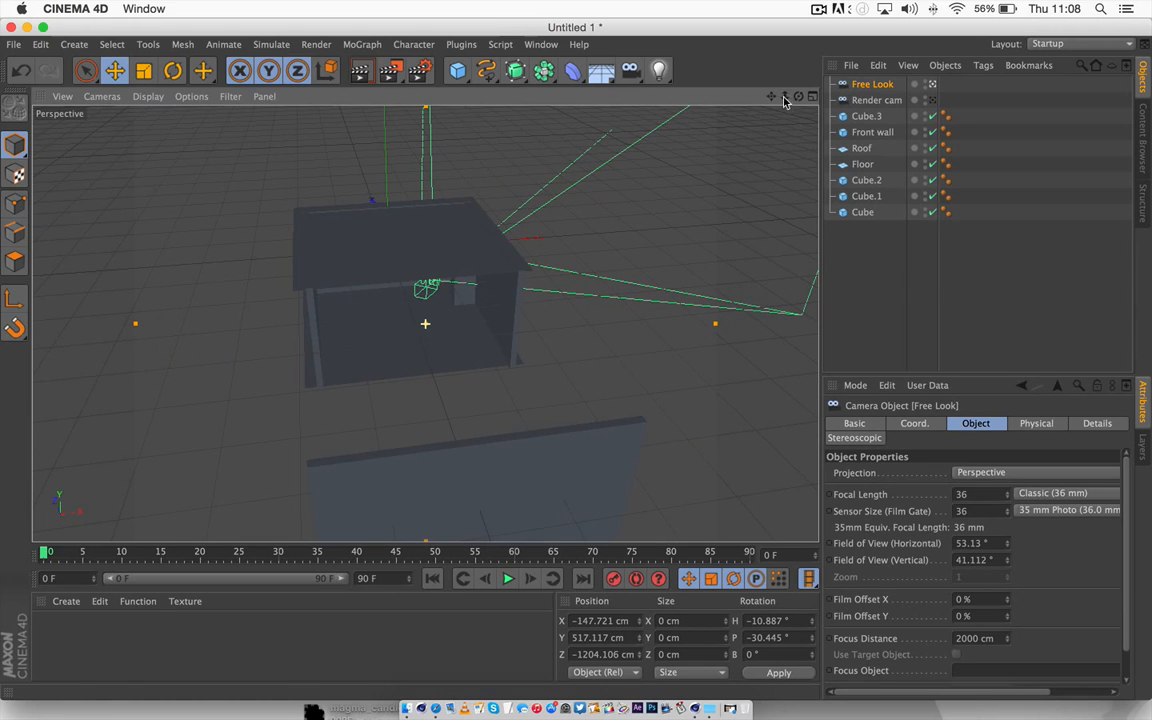
click(932, 100)
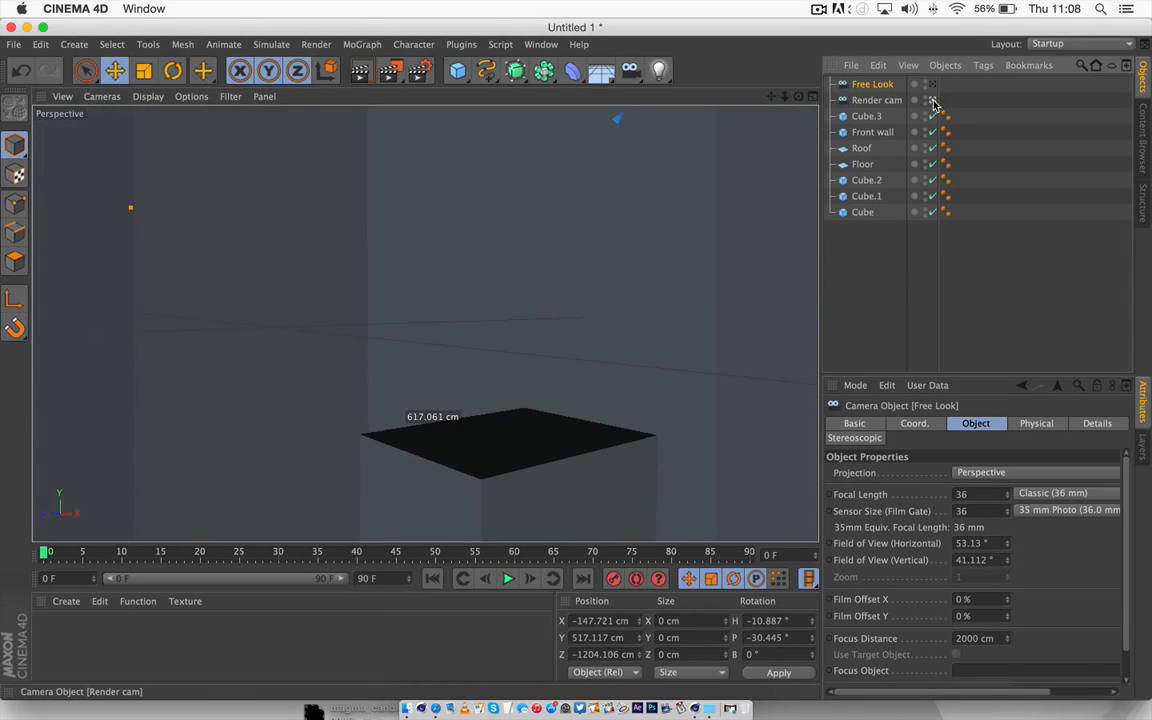
click(932, 86)
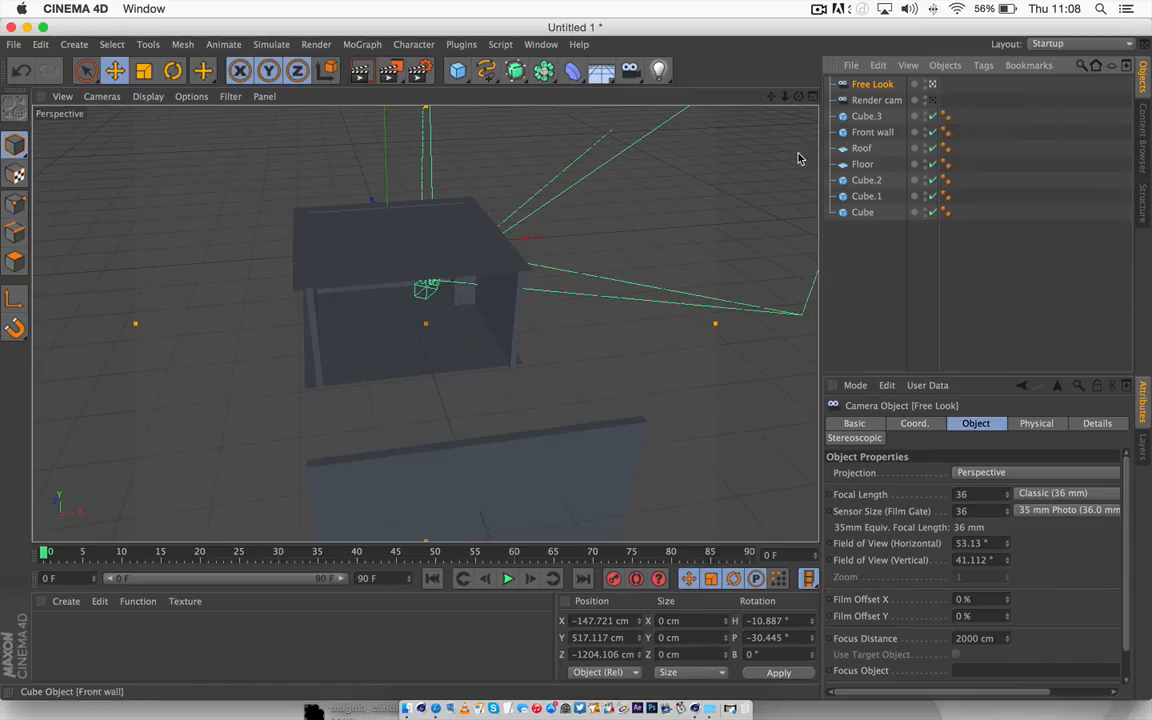
- Add a tube and move it out of the room toward the front wall, to about -448 cm in Z
click(462, 78)
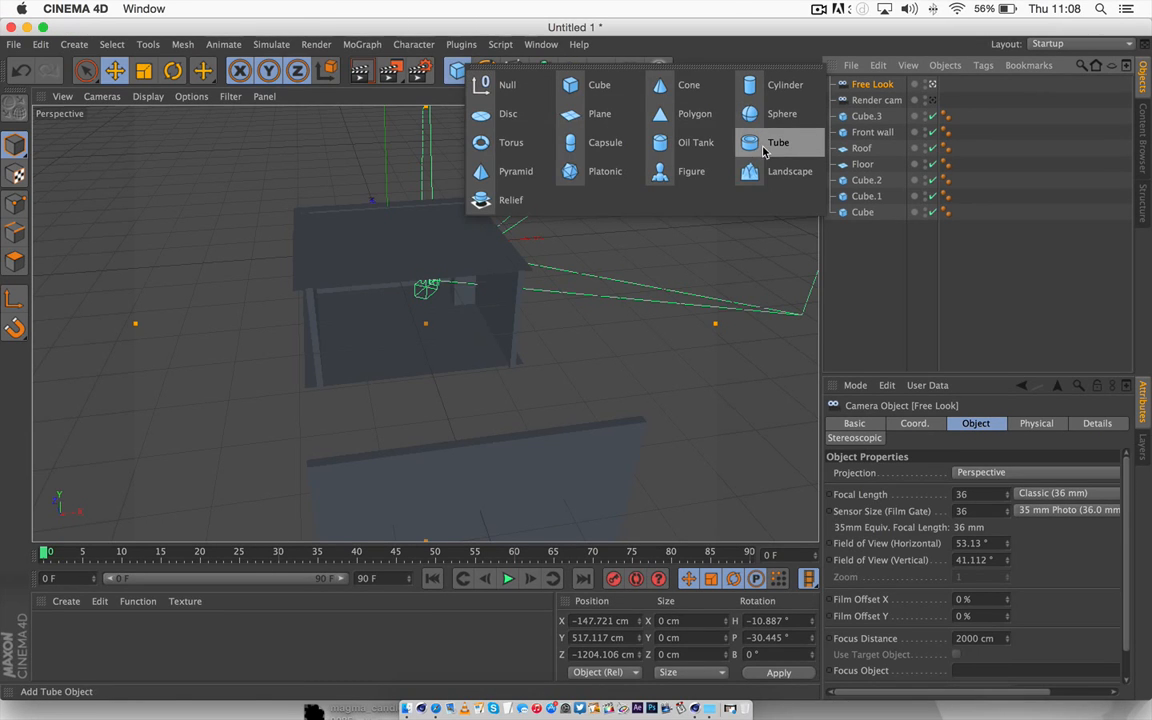
click(763, 151)
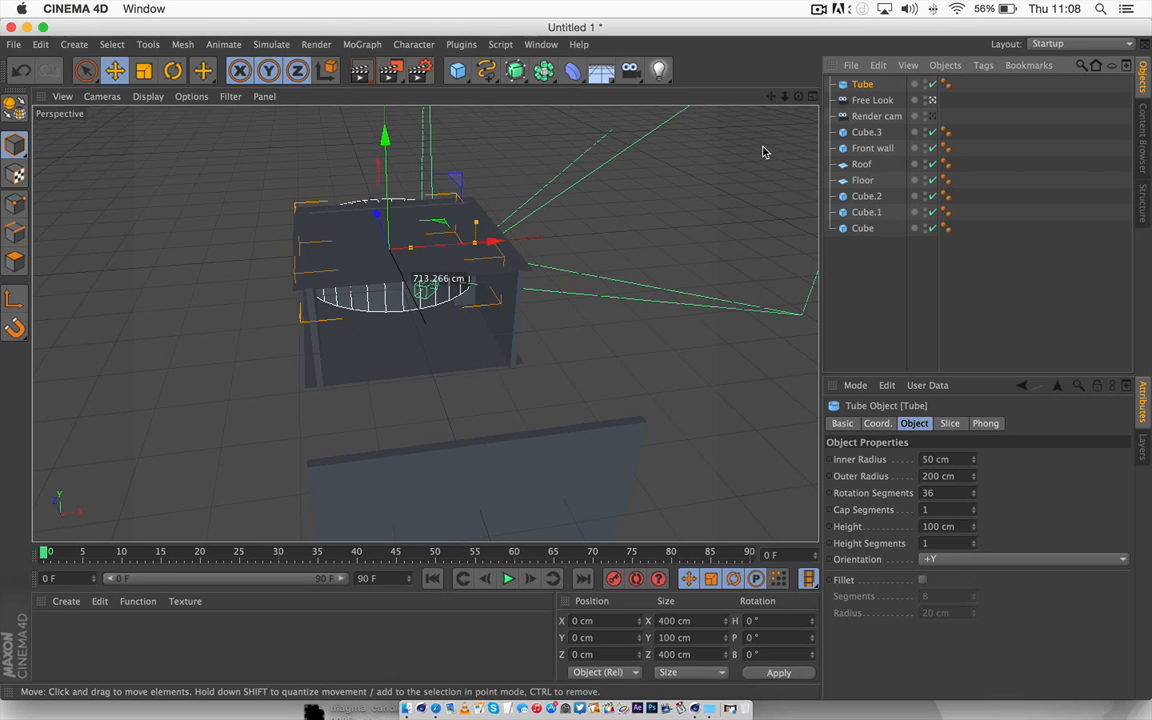
drag(798, 97, 798, 62)
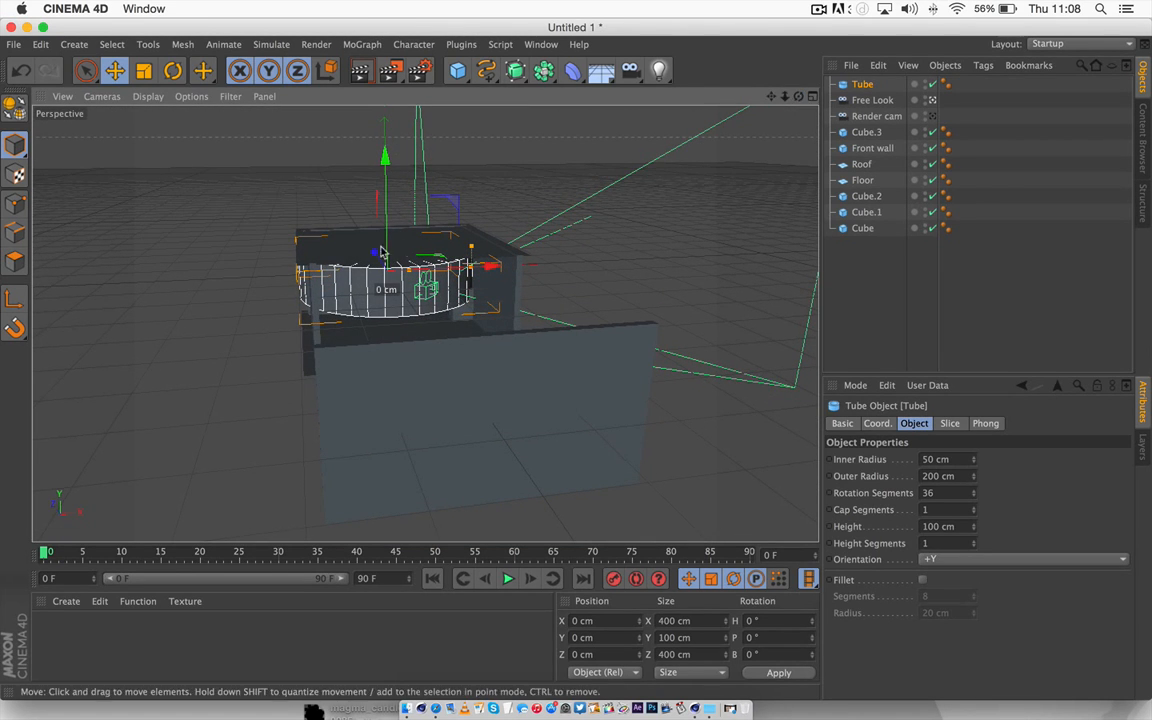
drag(374, 255, 398, 307)
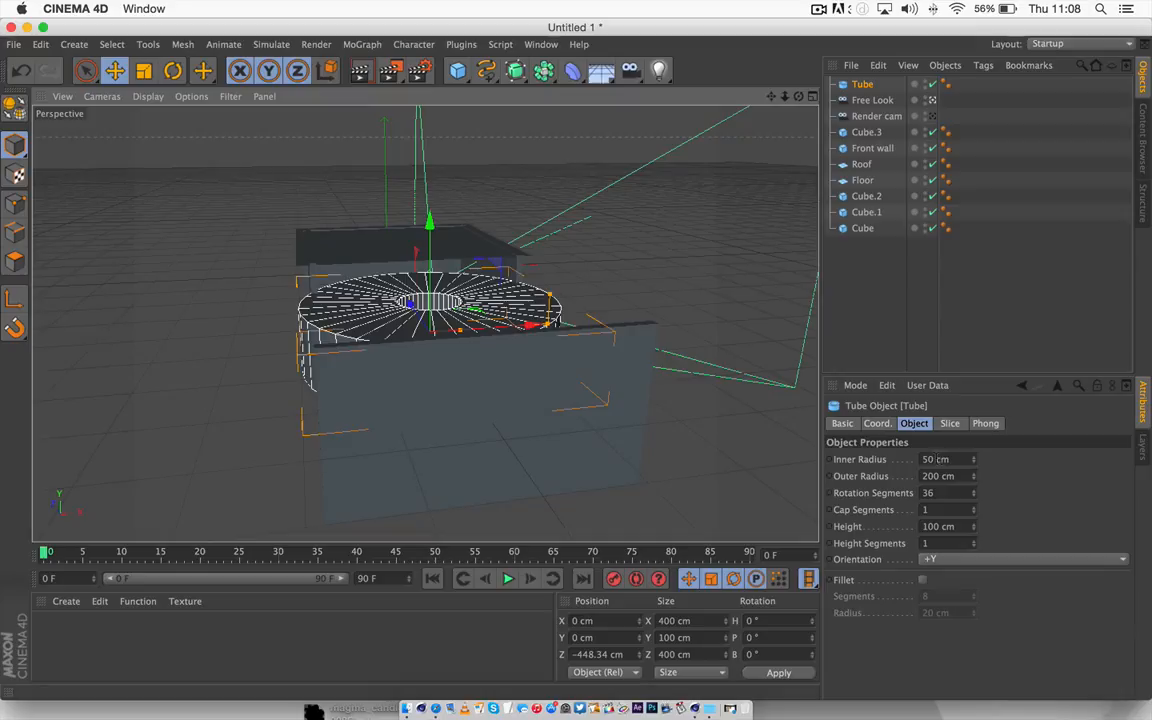
- Set the tube's inner and outer radius to 17 cm, rotation segments to 36 and height to 18.5 cm
double_click(927, 459)
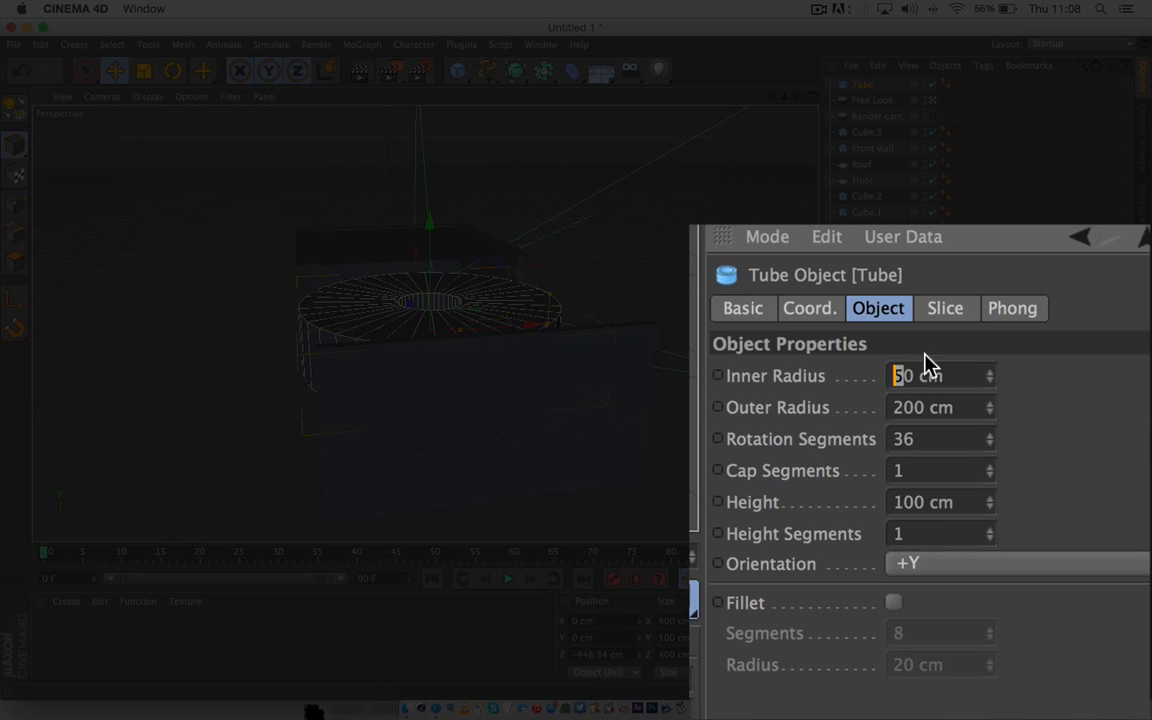
drag(912, 375, 869, 373)
text(17)
key(Tab)
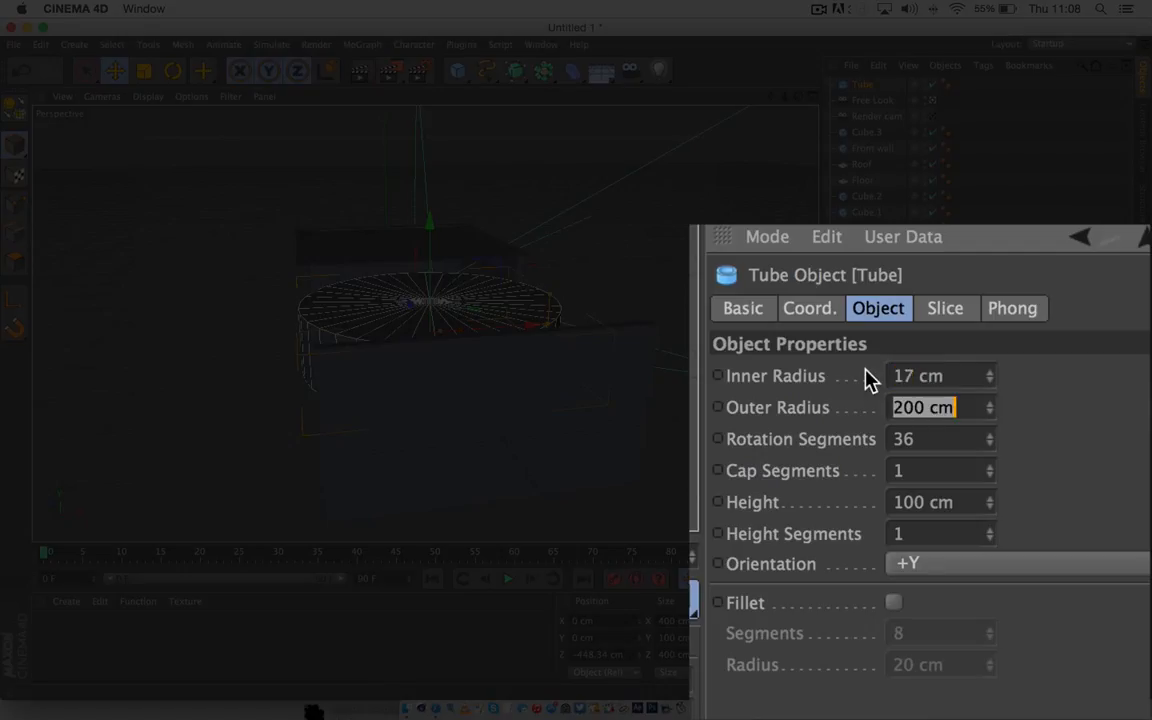
text(17)
key(Tab)
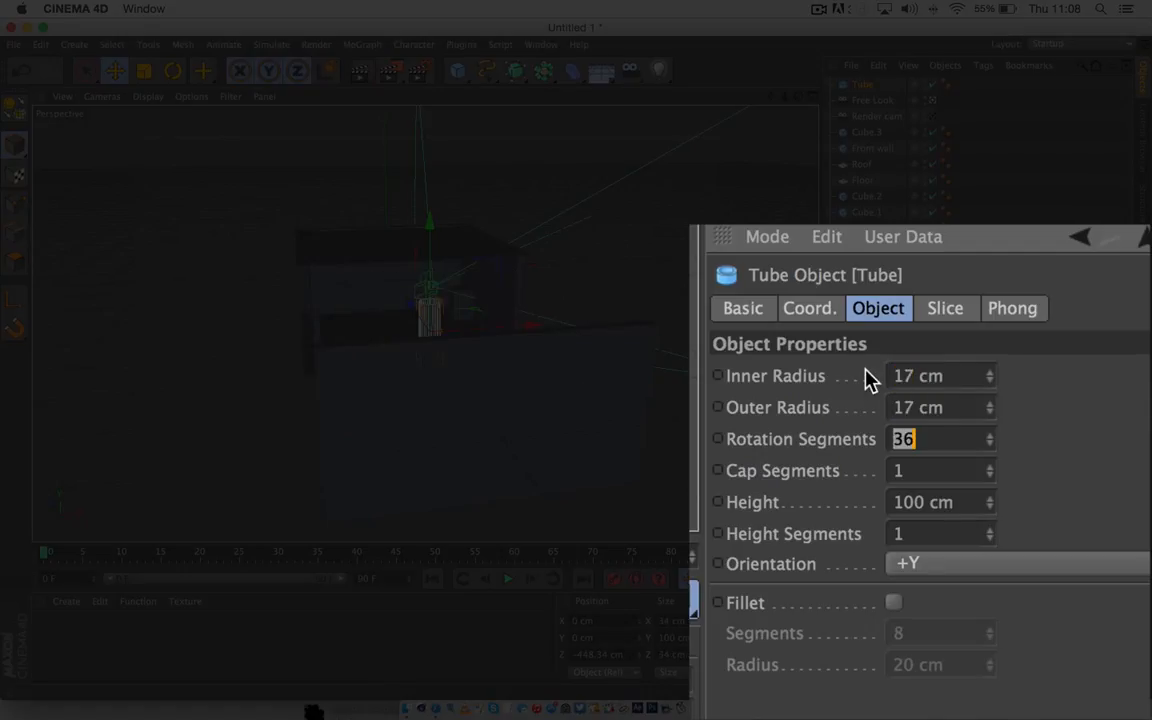
text(36)
key(Tab)
key(Tab)
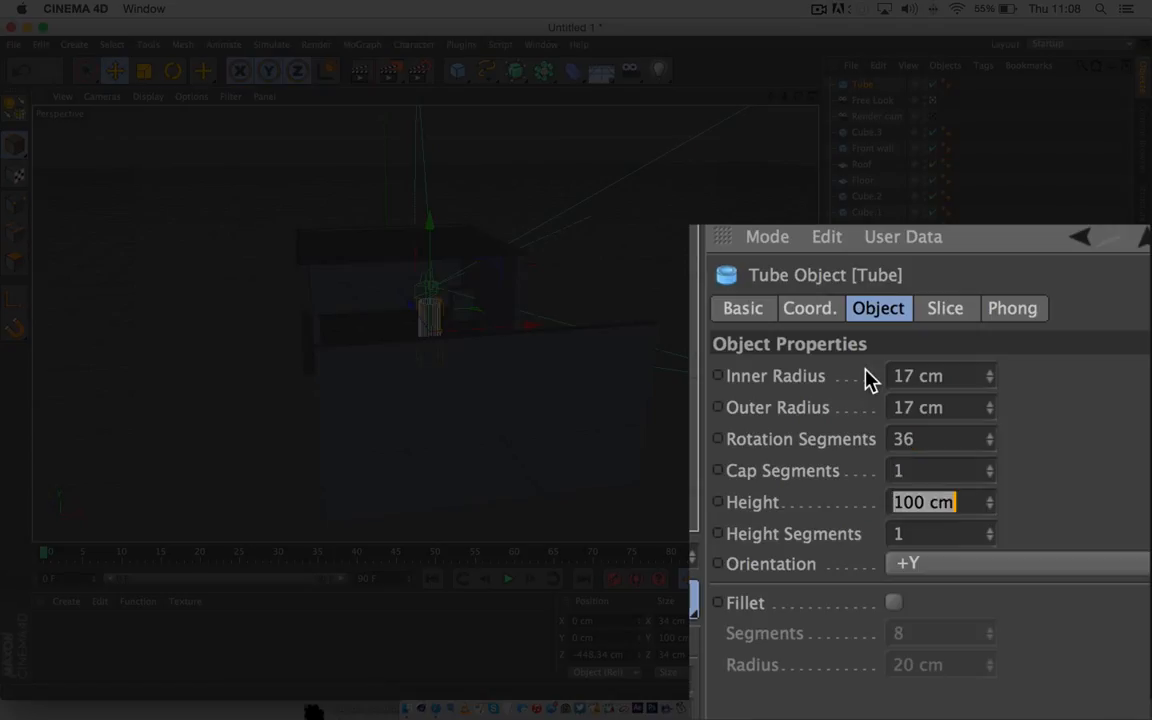
text(1)
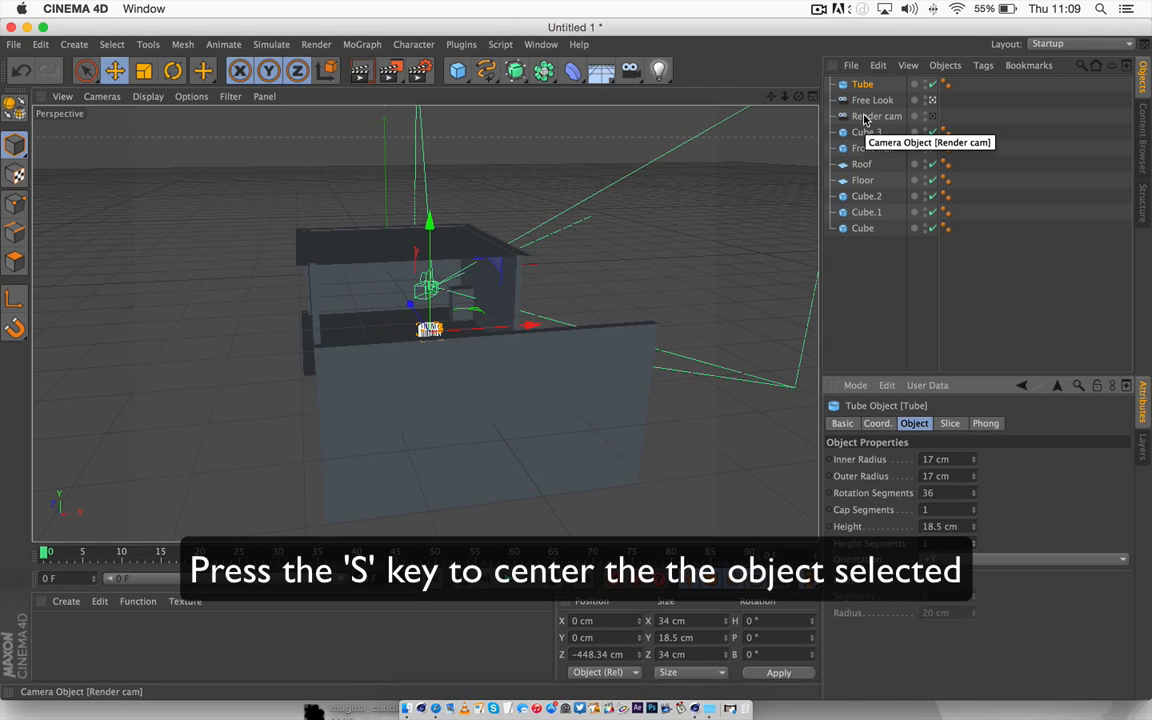
- Centre the view on the tube, the roof and the furniture cube in turn, and finish back on the tube
key(s)
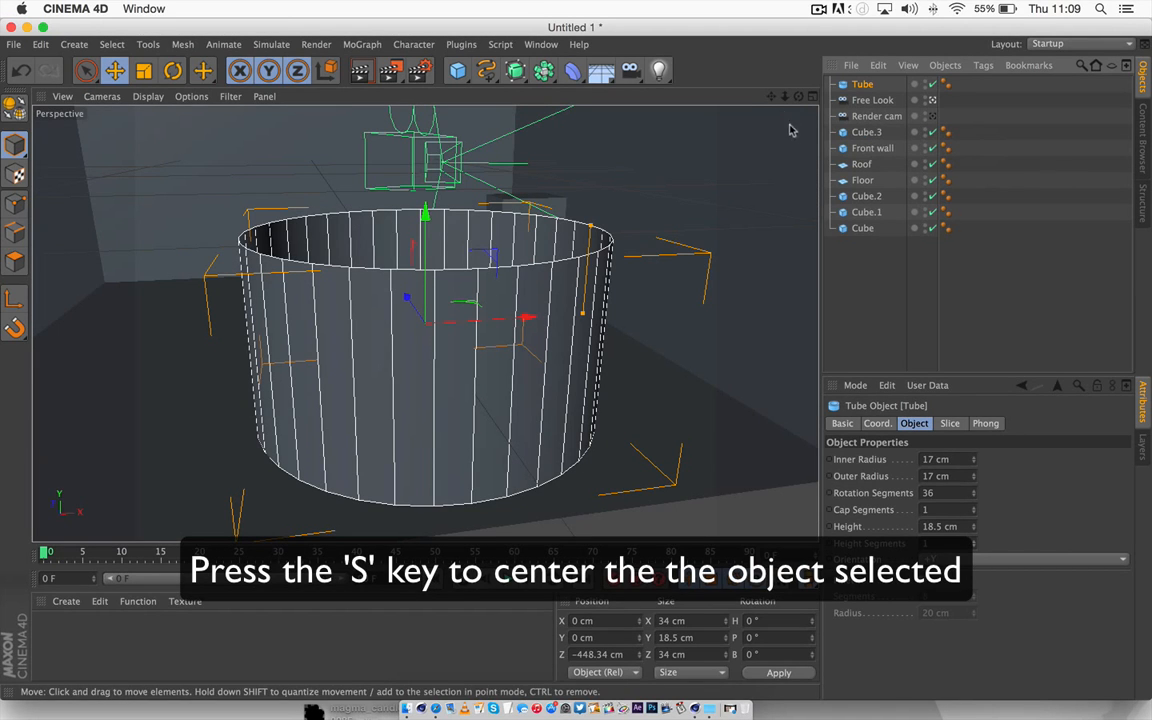
click(861, 164)
key(s)
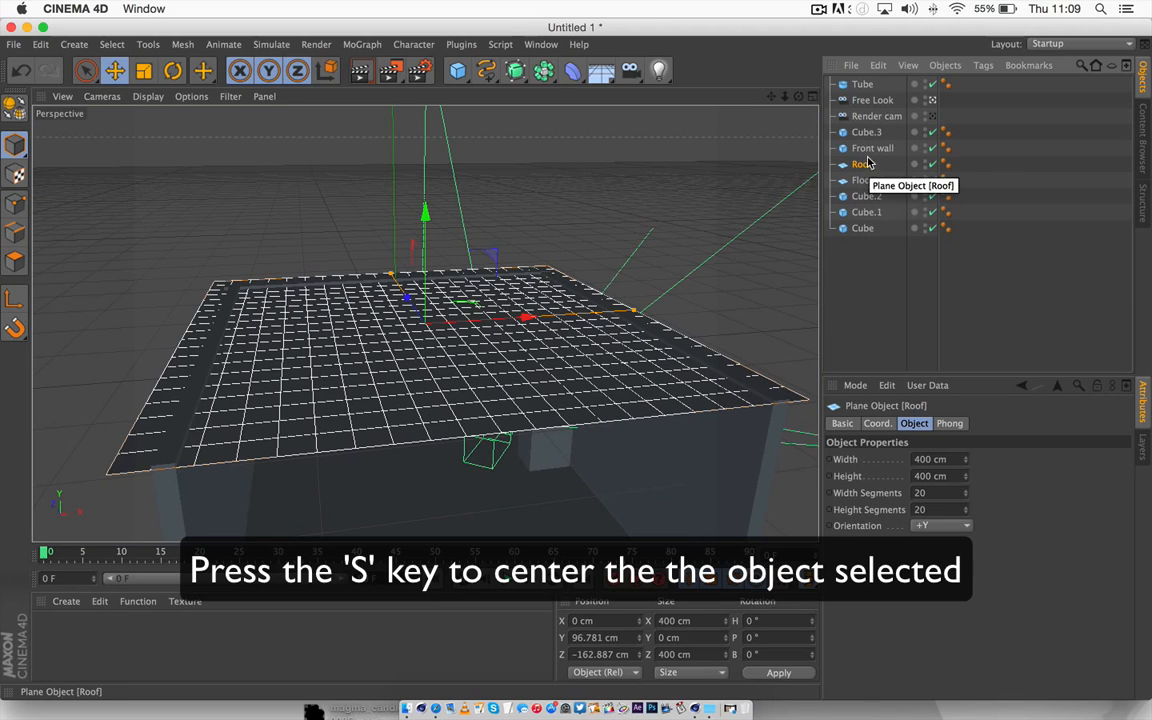
click(872, 132)
key(s)
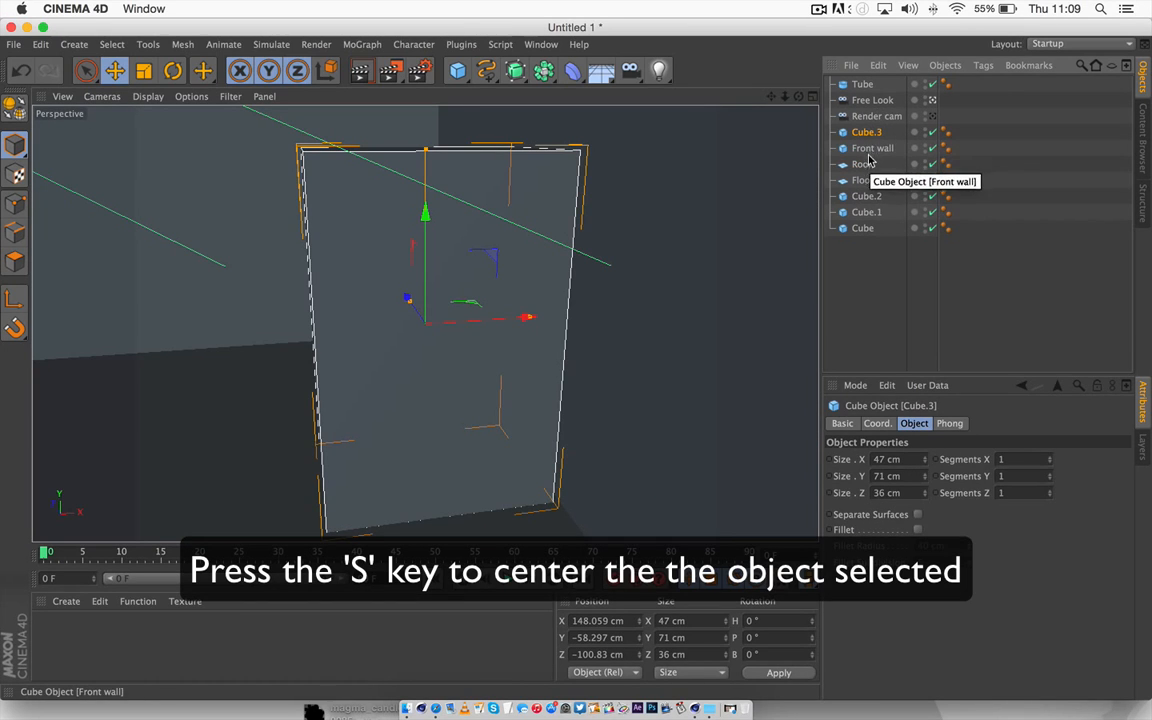
click(862, 85)
key(s)
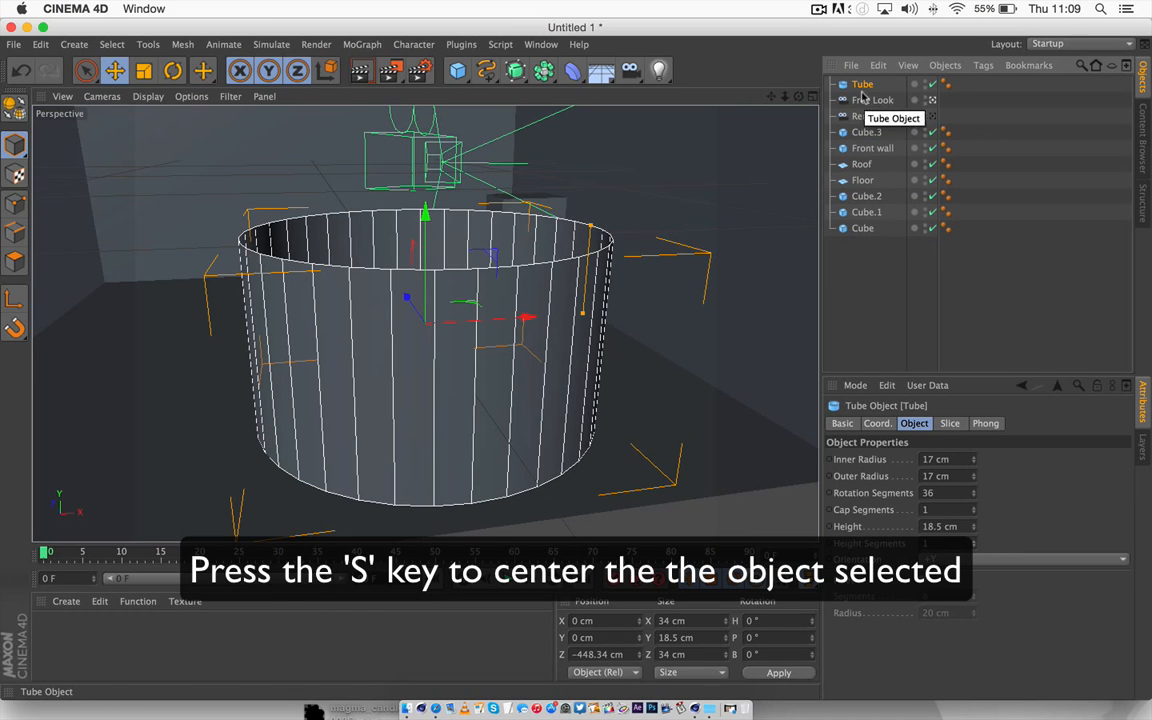
- Move the tube back into the room, in front of the furniture cube, to about X 67, Z -184 cm
drag(799, 97, 830, 118)
drag(517, 366, 327, 183)
drag(440, 184, 616, 169)
drag(479, 172, 432, 128)
key(o)
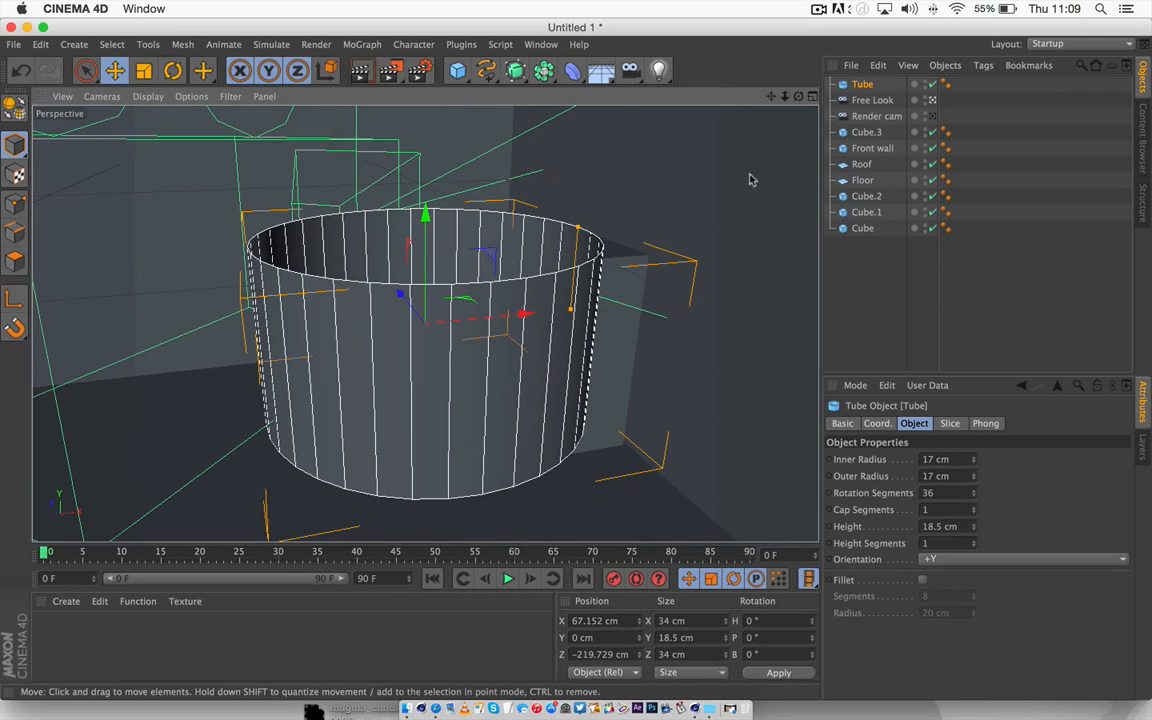
drag(402, 295, 367, 210)
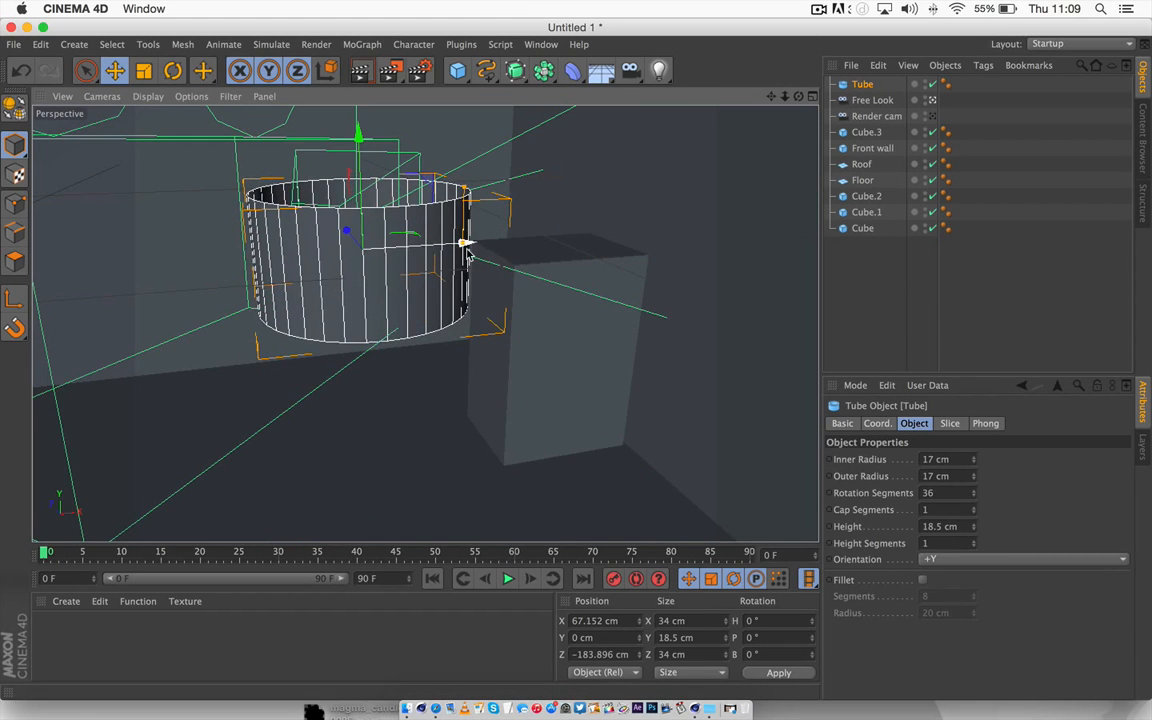
drag(469, 245, 580, 231)
key(9)
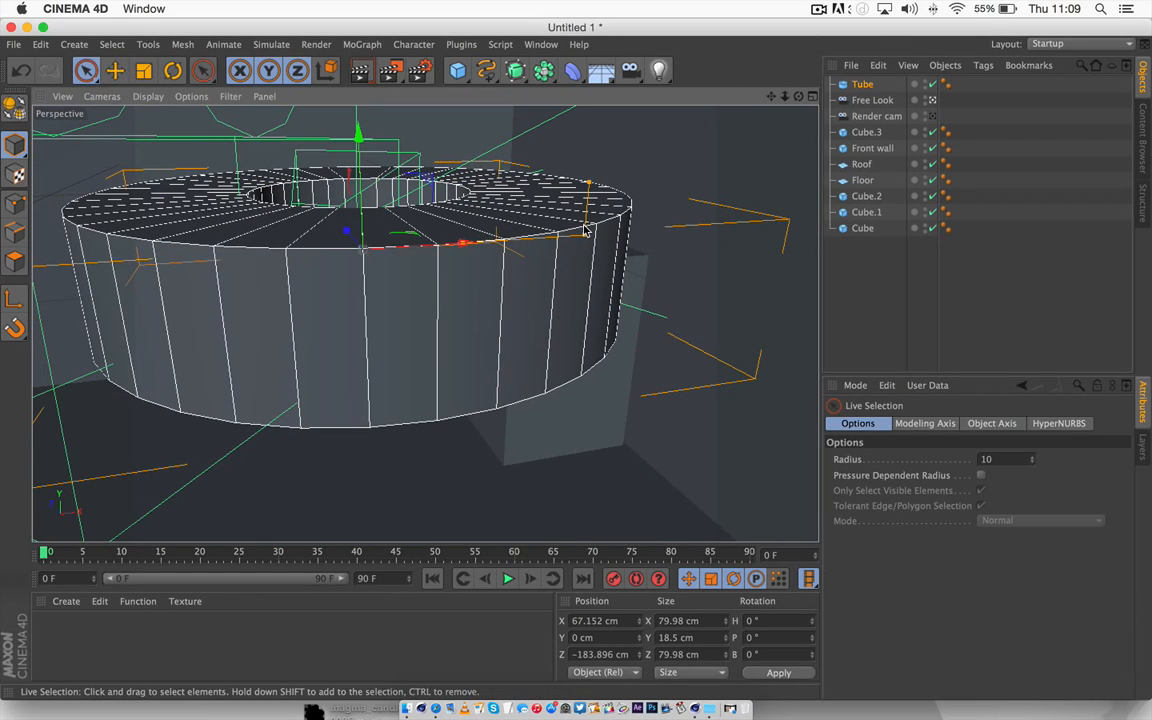
key(super+z)
- Move the tube closer to the furniture cube, to about X 131, Z -132 cm
drag(465, 244, 678, 232)
drag(536, 231, 451, 184)
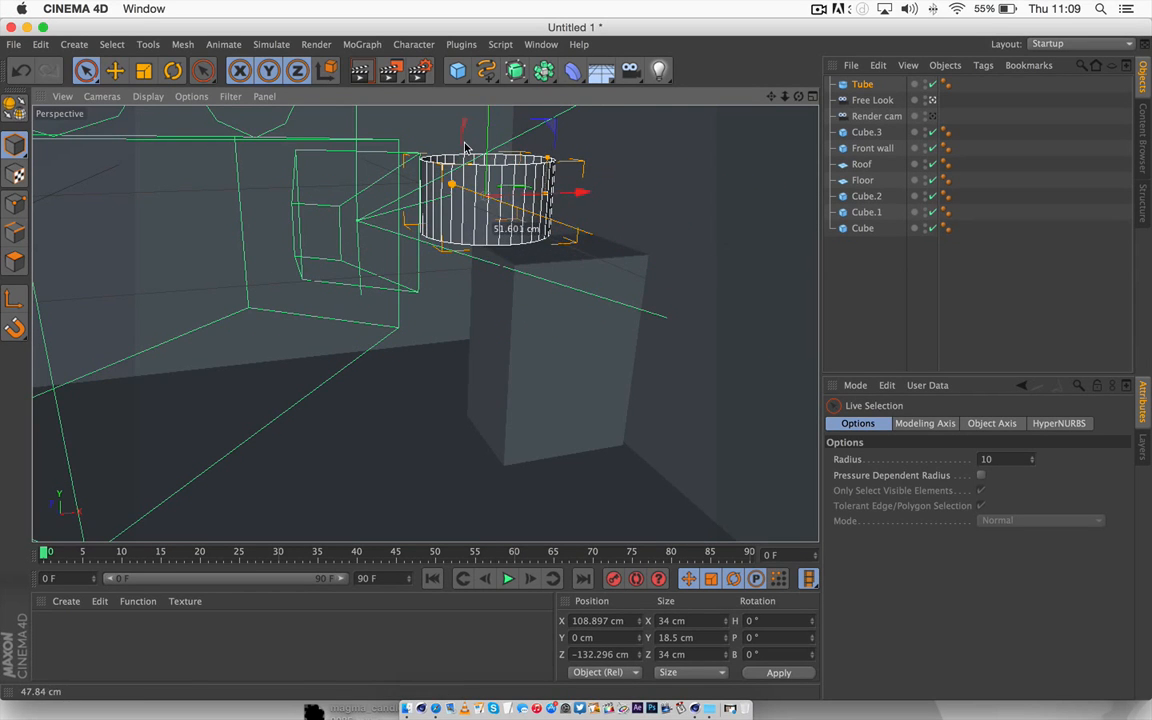
drag(580, 193, 656, 196)
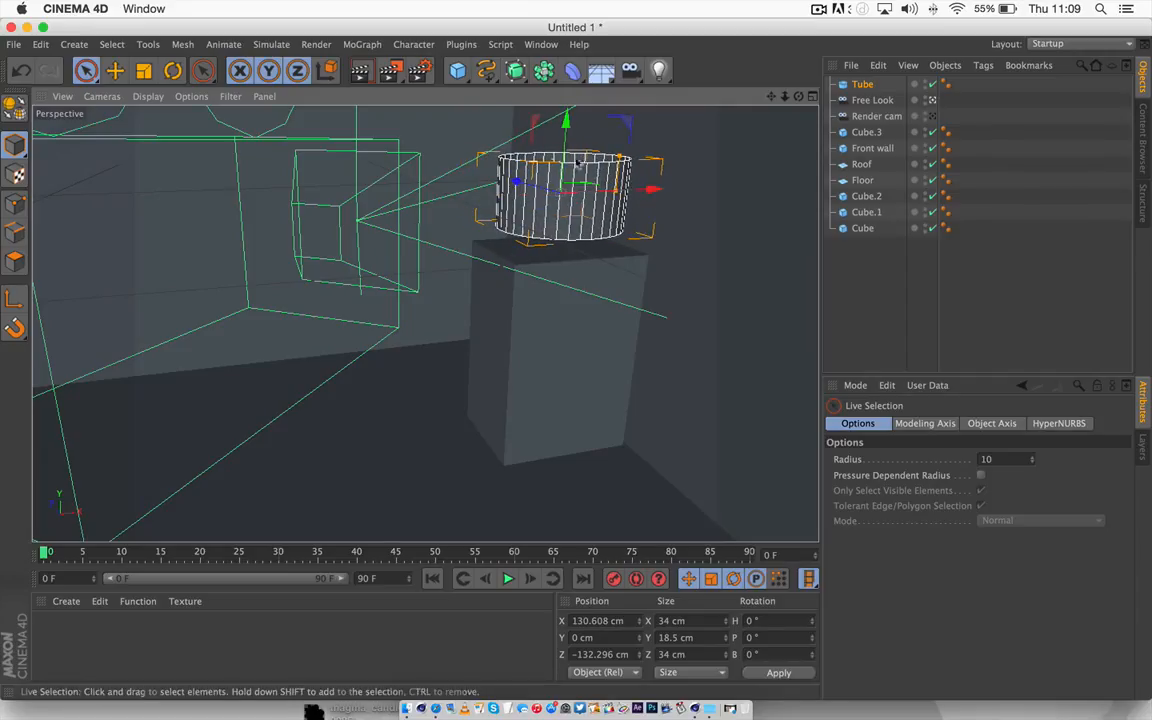
- Work in the enlarged top view and rename the furniture cube as cupboard and the tube as lamp shade
click(813, 100)
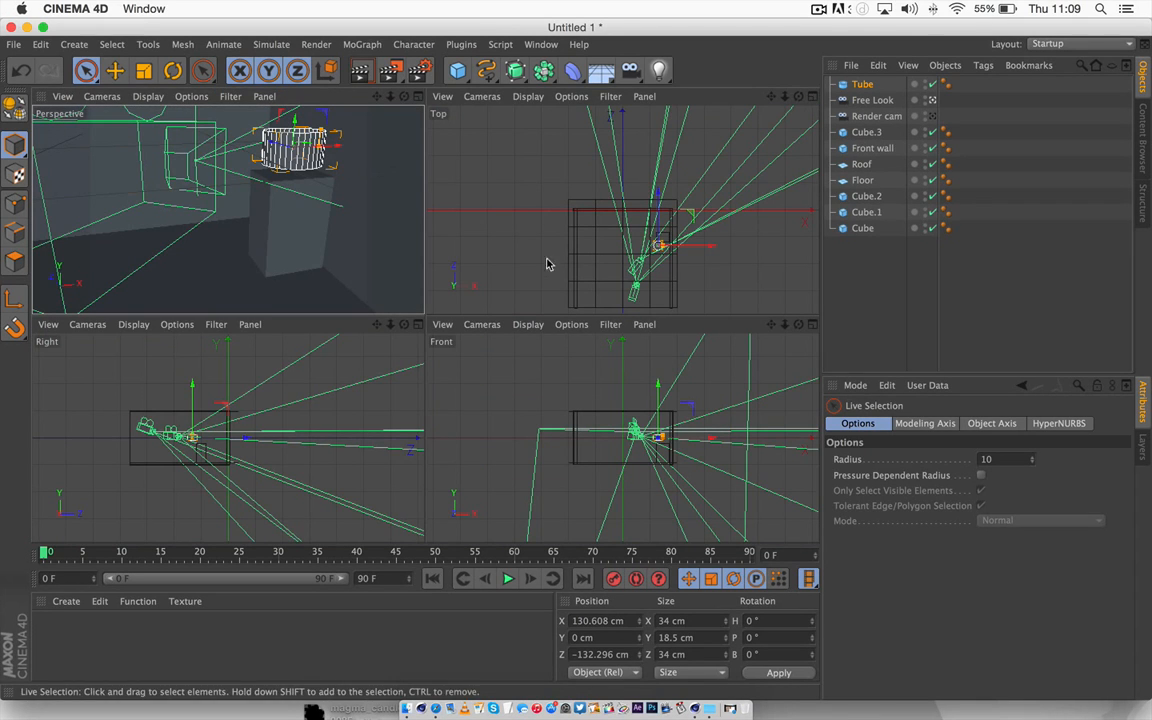
click(813, 97)
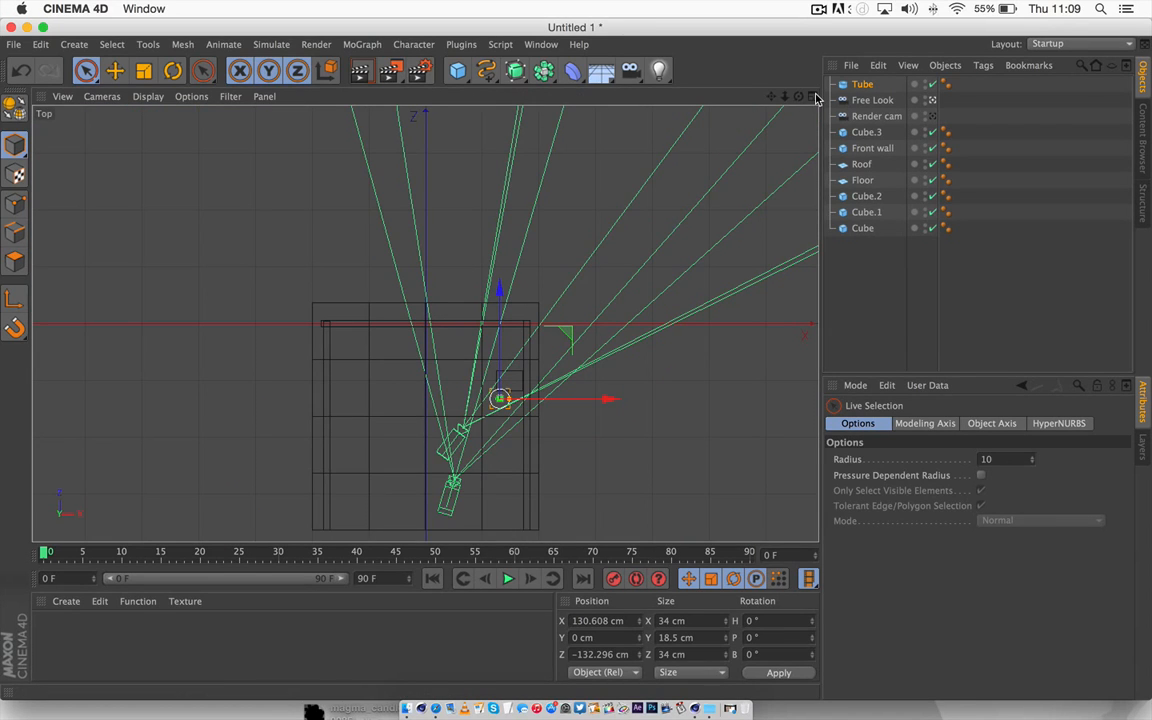
drag(787, 101, 208, 1)
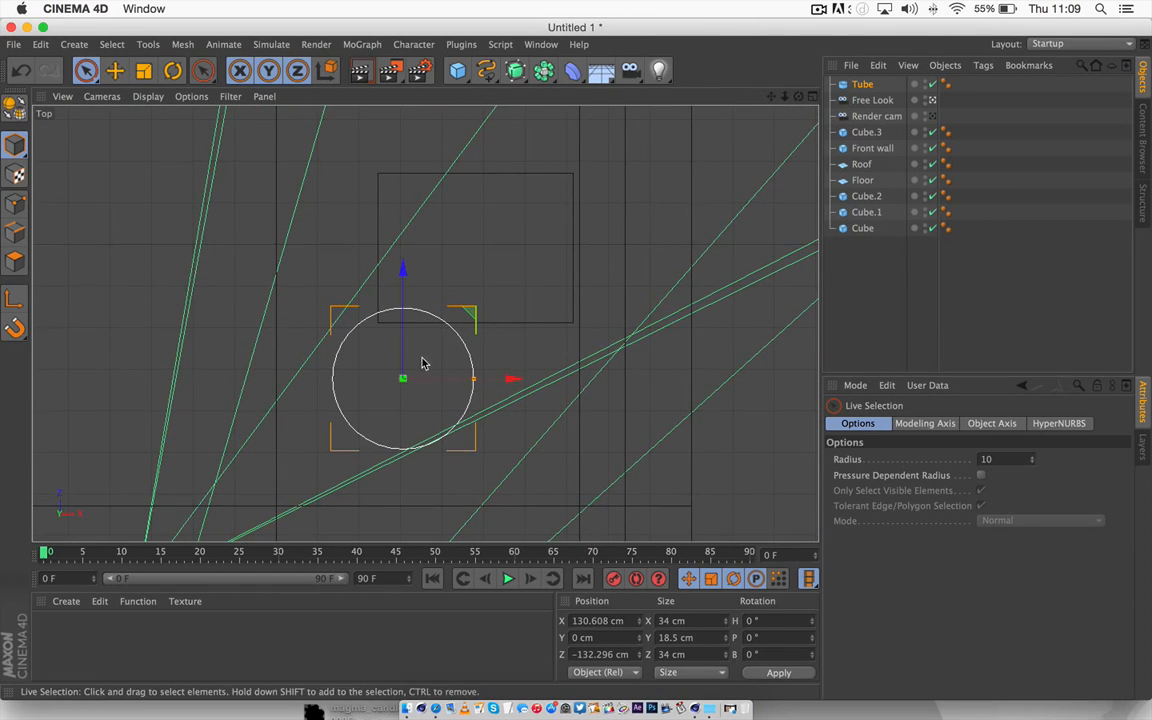
scroll(426, 362, down, 1)
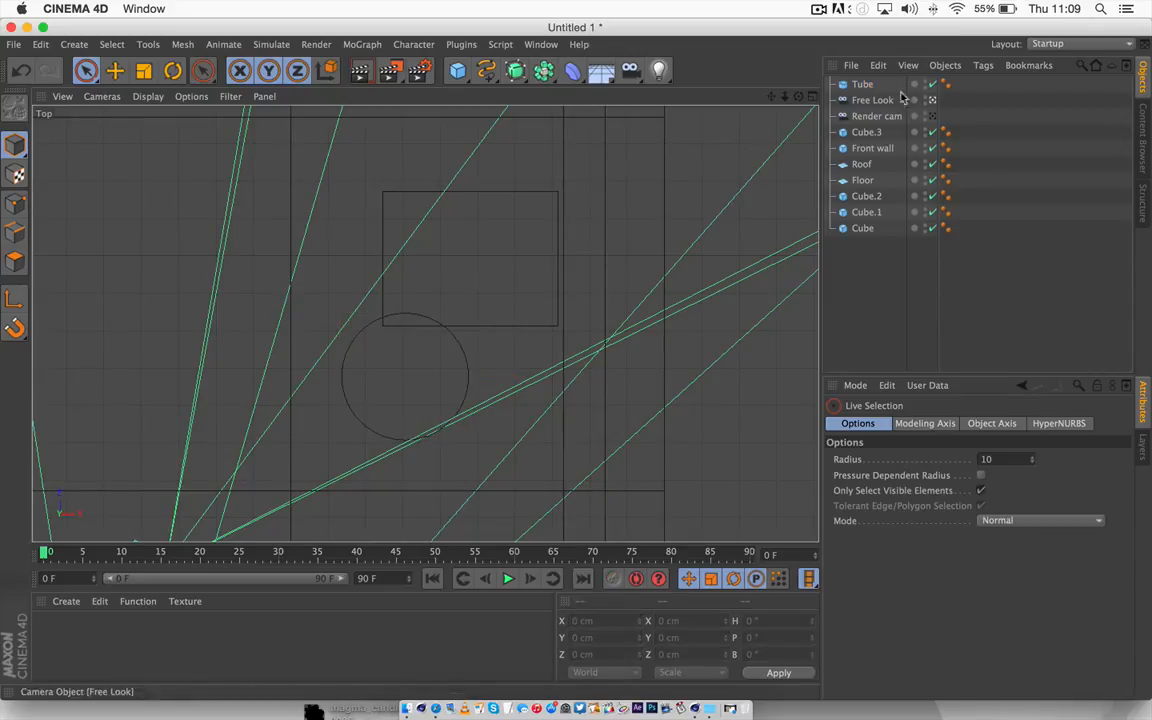
click(848, 135)
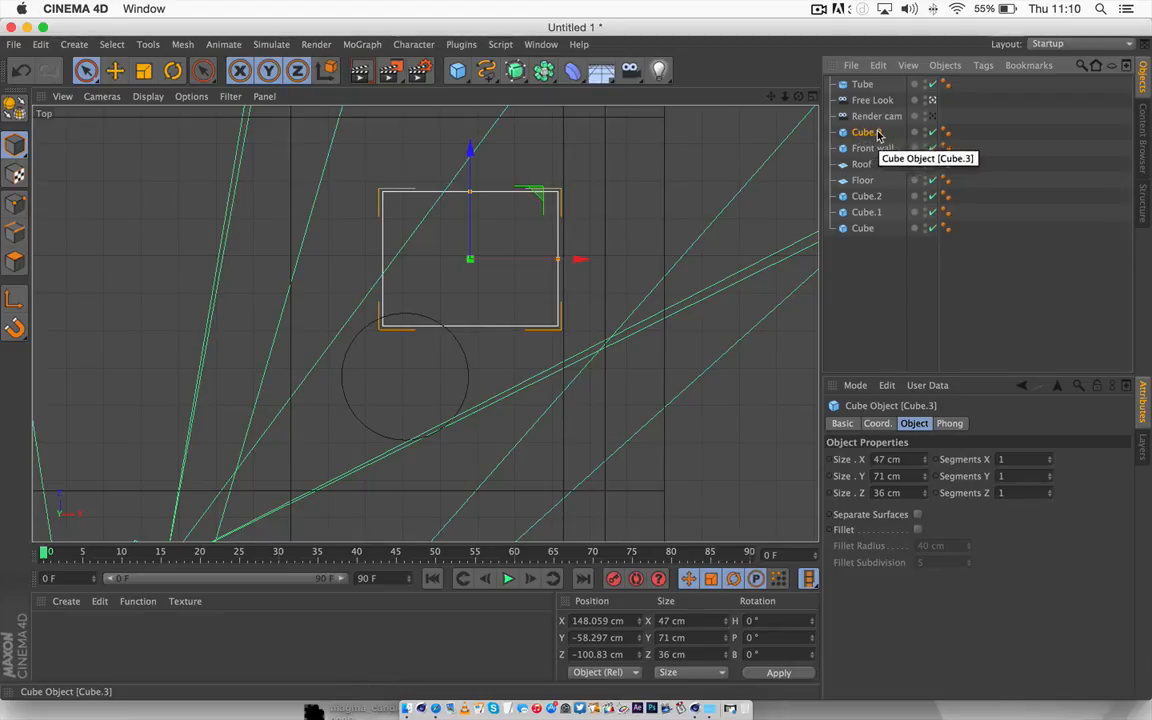
double_click(868, 133)
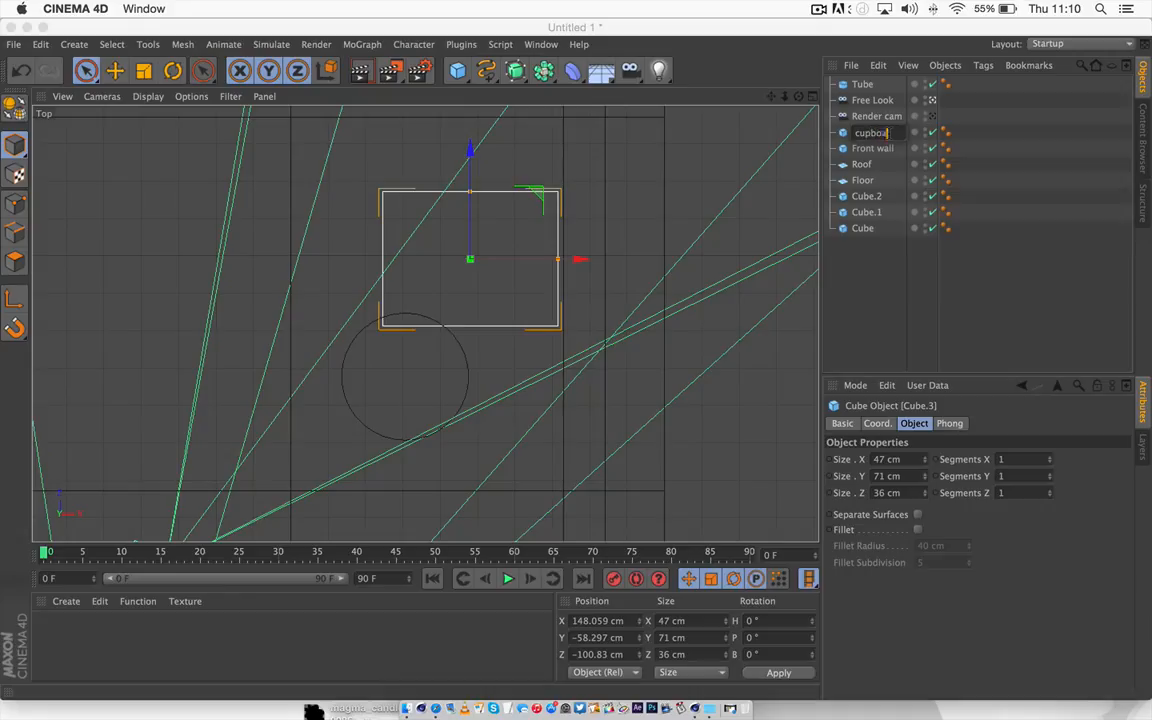
key(Return)
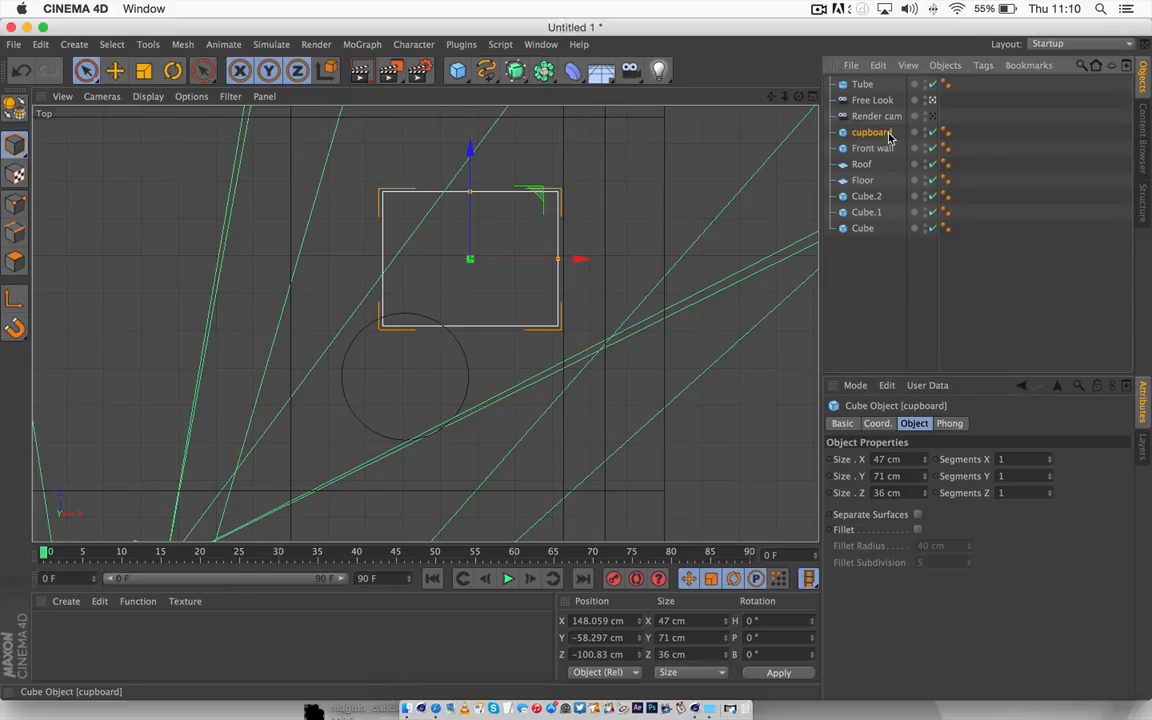
click(863, 86)
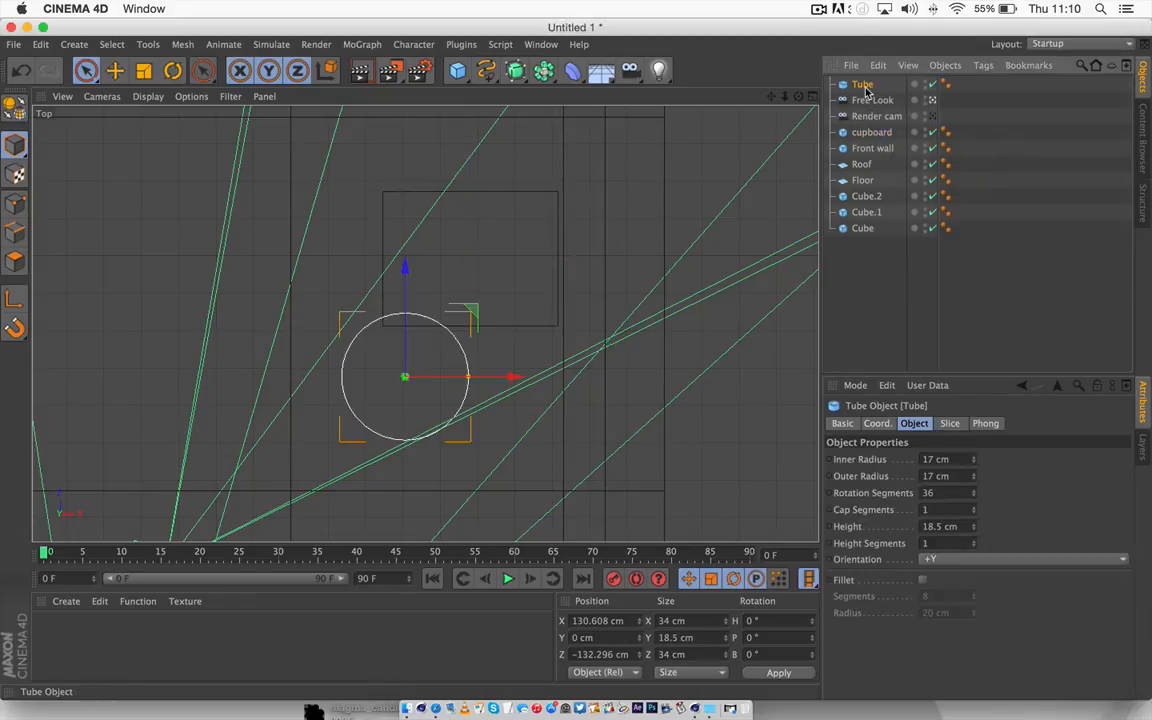
double_click(866, 87)
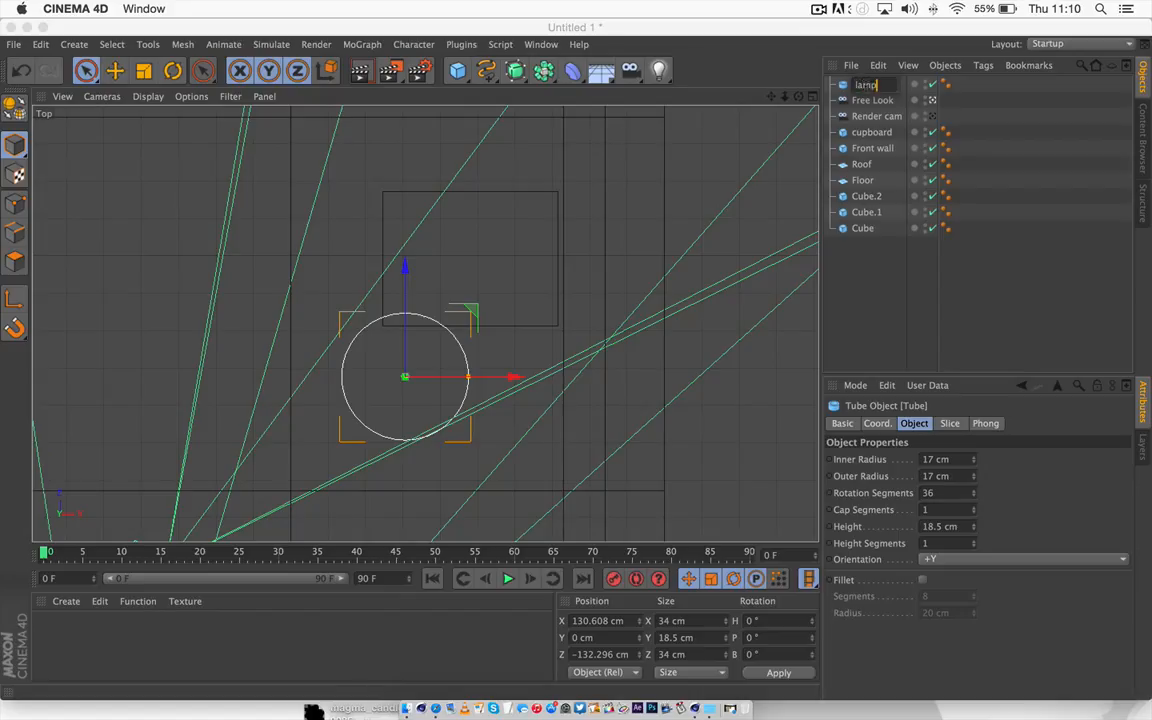
key(Return)
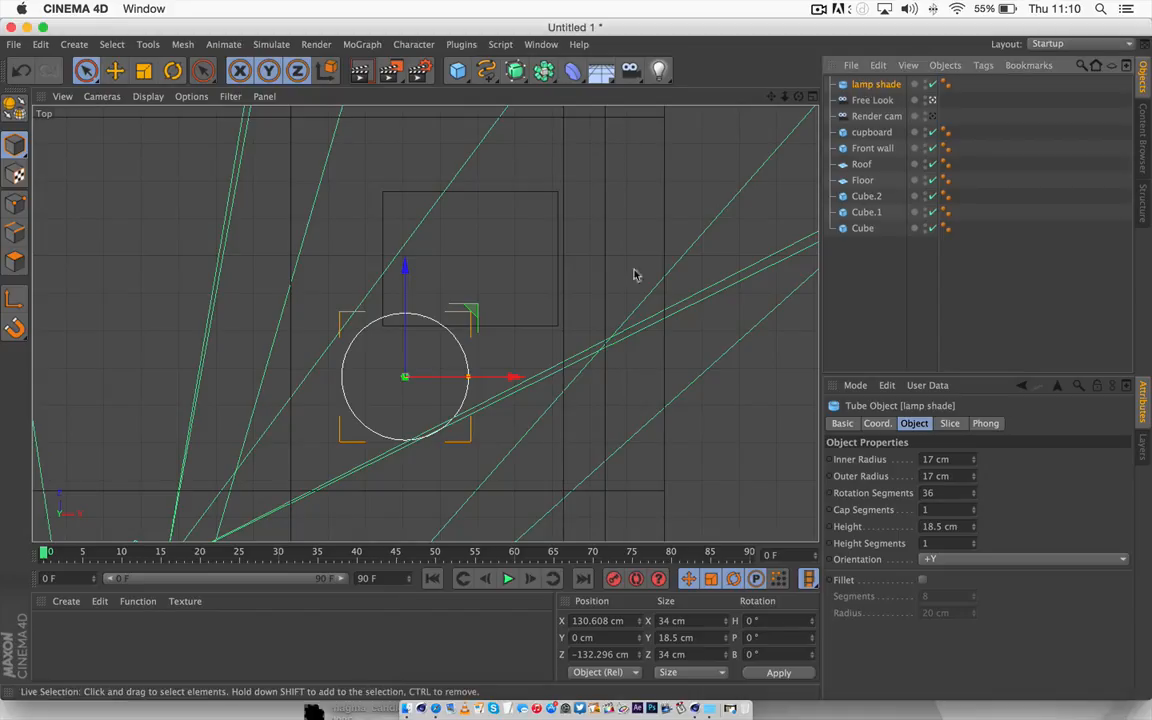
- Centre the lamp shade over the cupboard at about X 149, Z -100 cm and place it directly above the cupboard in the object list
drag(404, 263, 407, 156)
drag(514, 257, 583, 261)
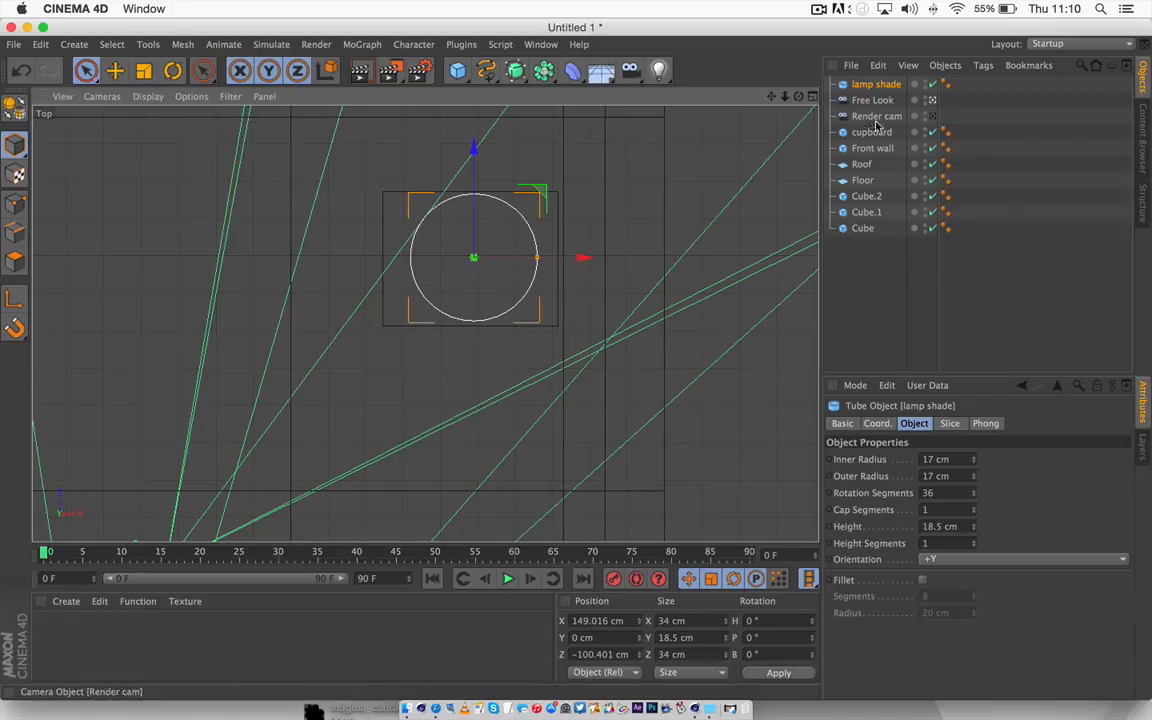
drag(876, 123, 847, 128)
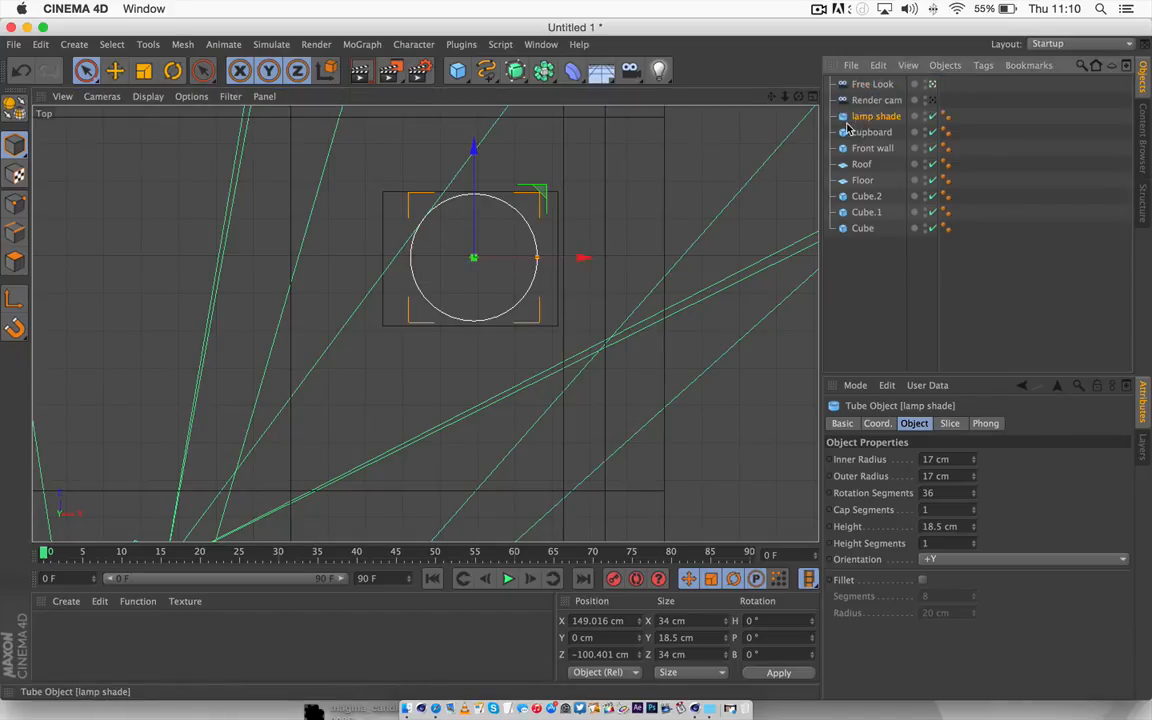
click(866, 133)
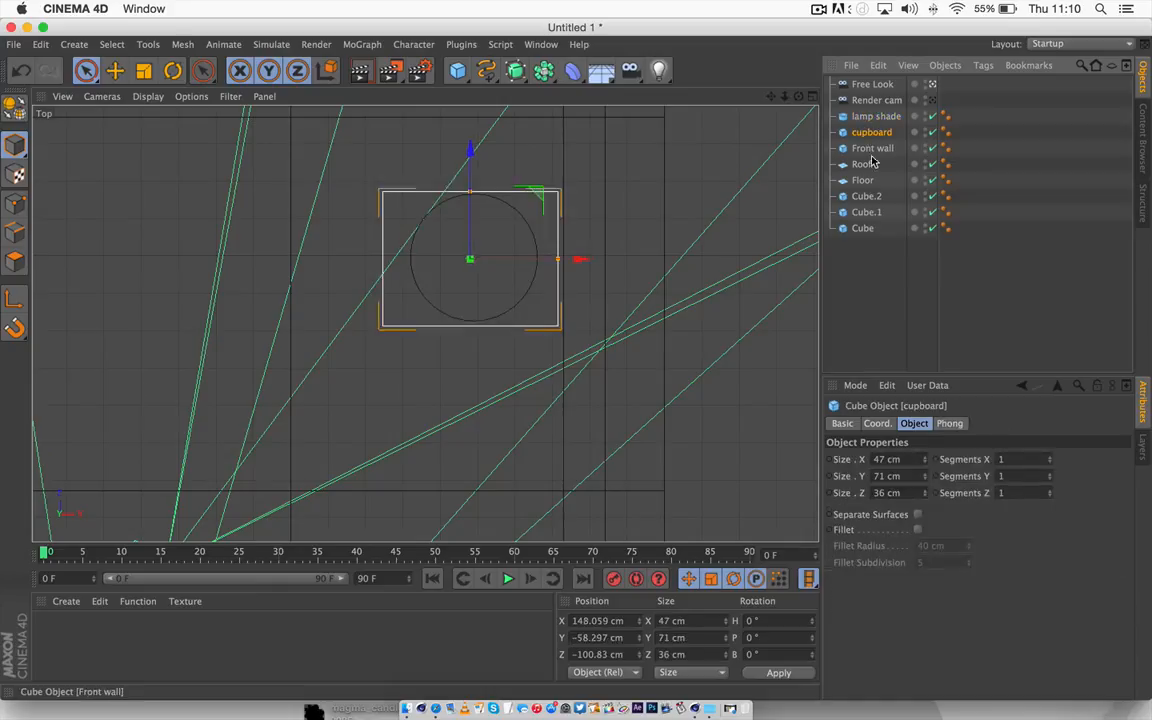
- Group the front wall, roof, floor and the three remaining wall cubes, and rename the group as House
click(862, 150)
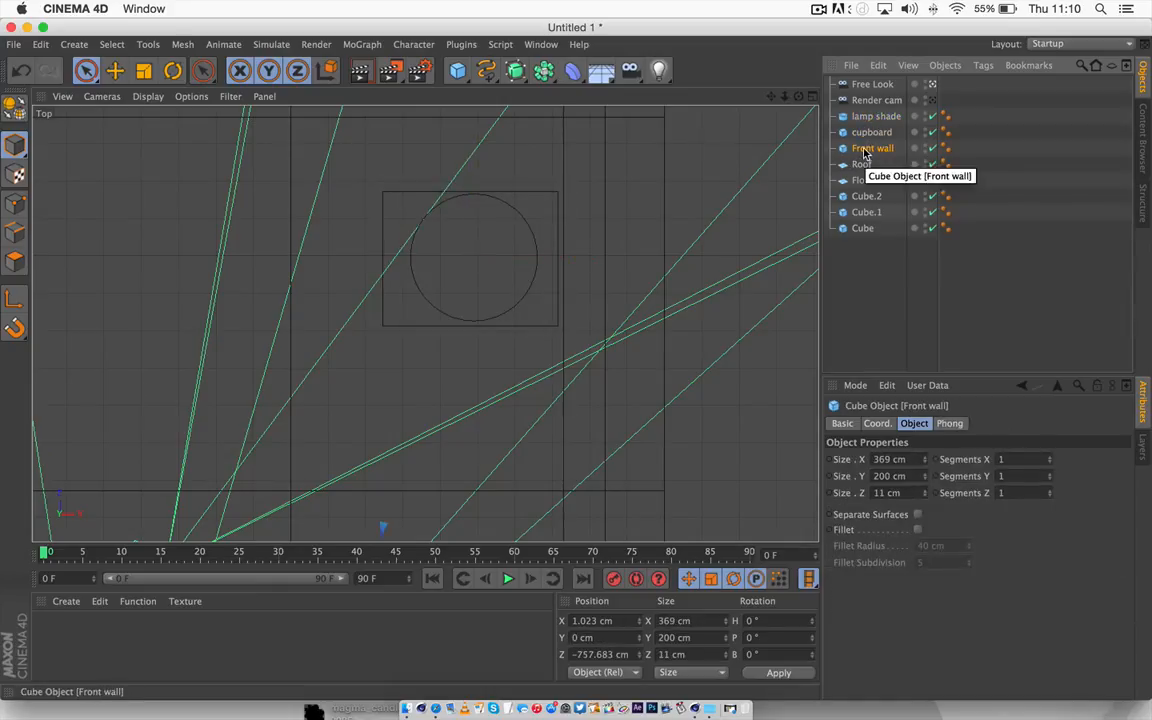
shift+click(862, 229)
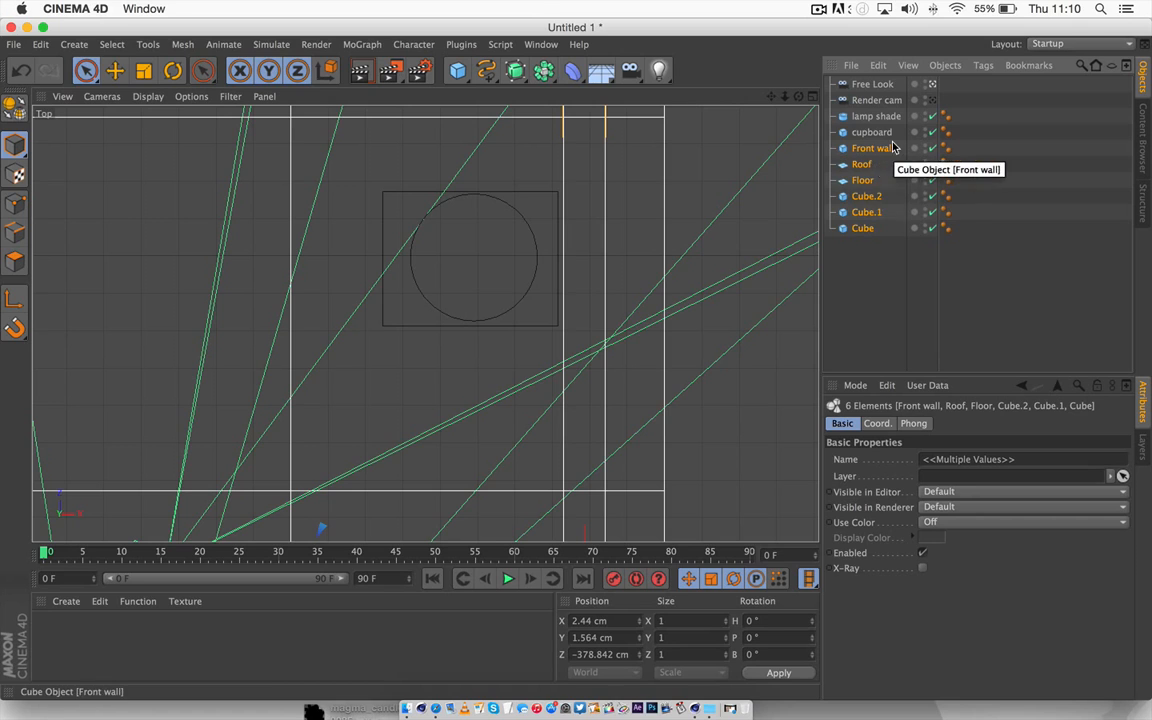
click(944, 66)
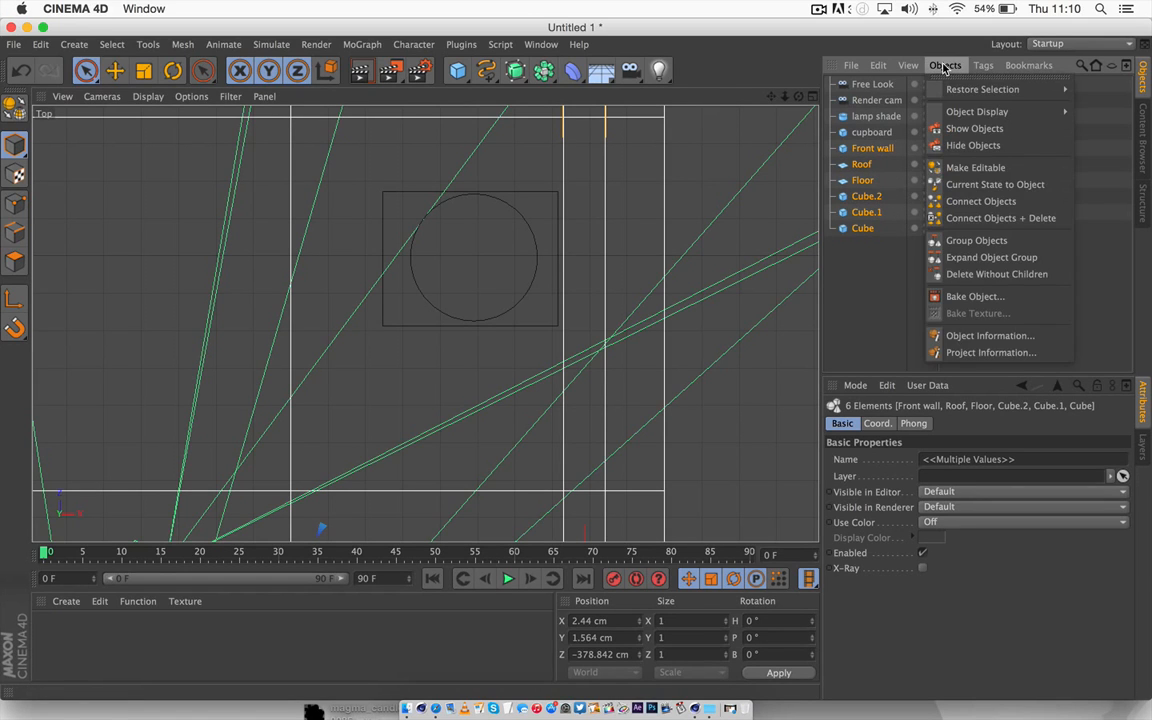
click(976, 241)
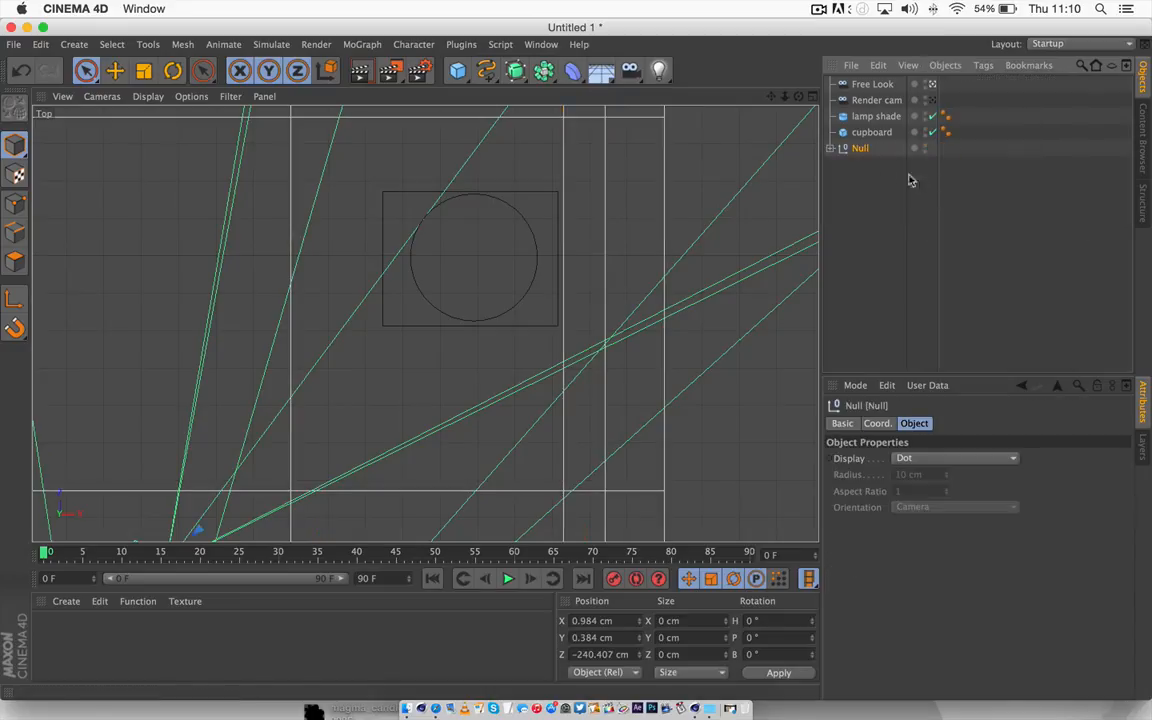
double_click(860, 149)
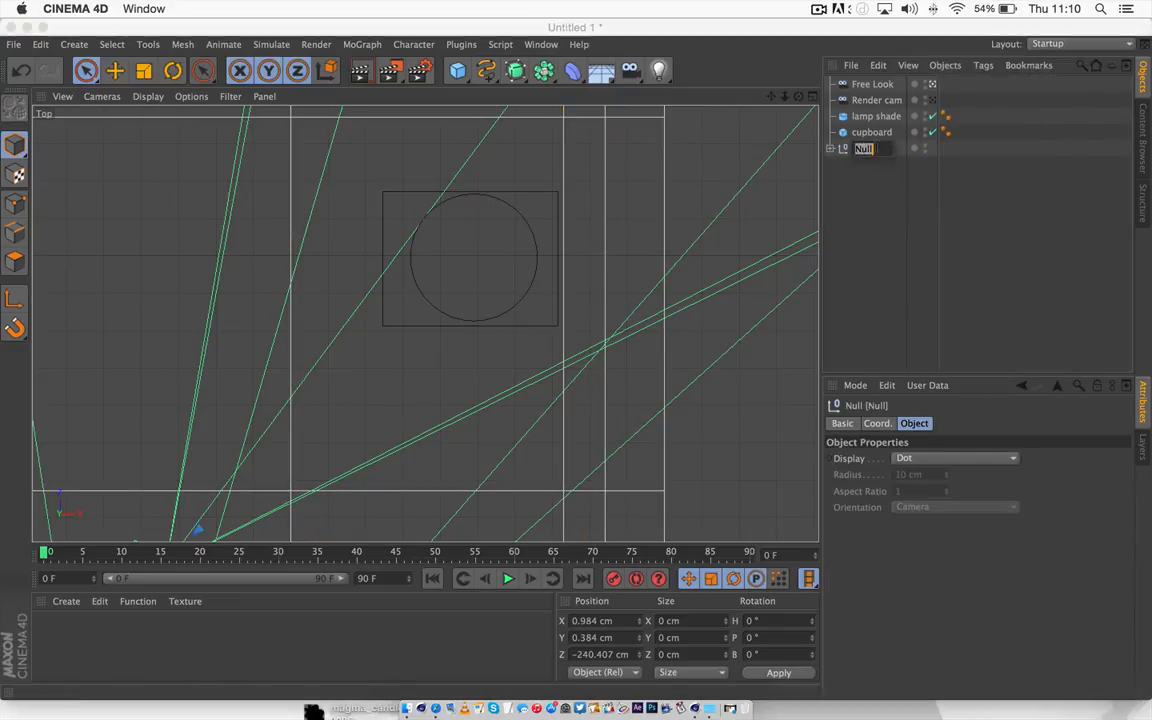
key(Return)
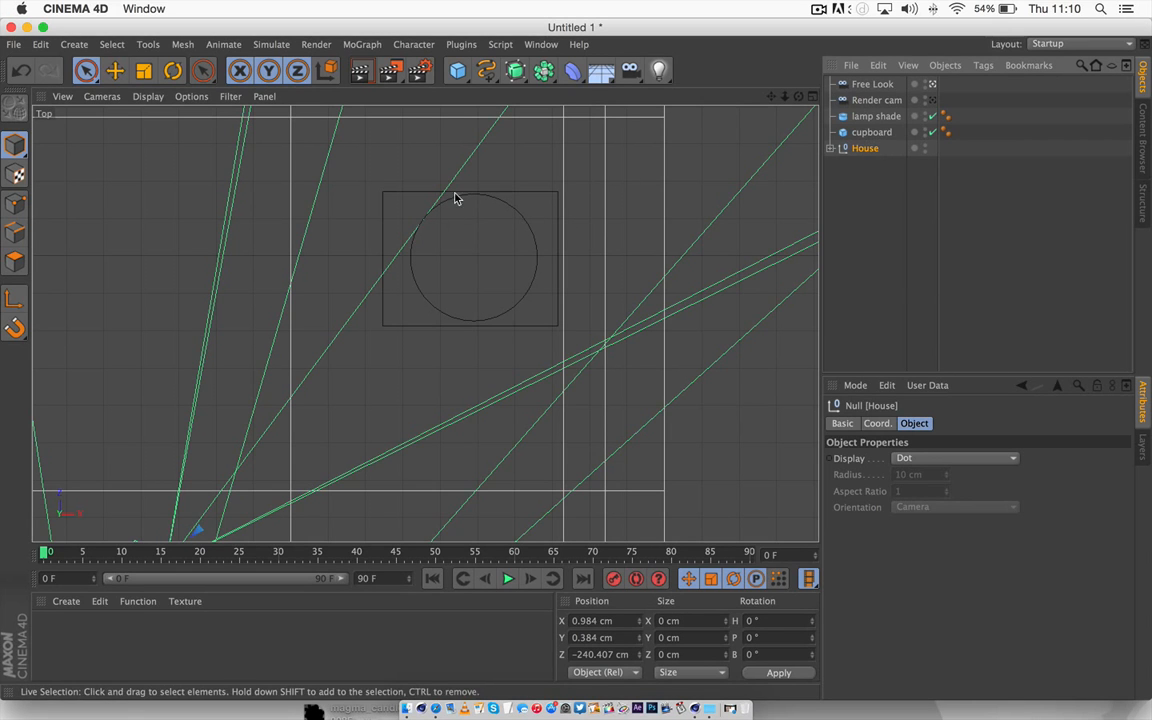
- Return to the enlarged perspective view, framing the lamp shade and the cupboard
click(814, 98)
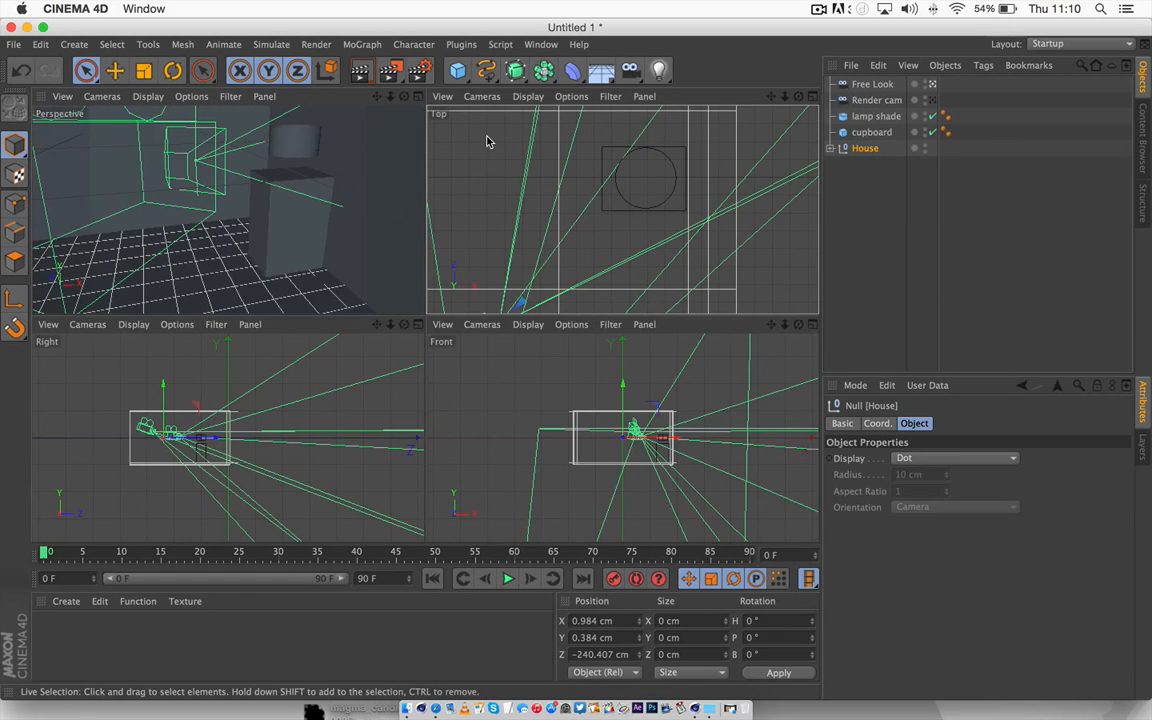
click(416, 96)
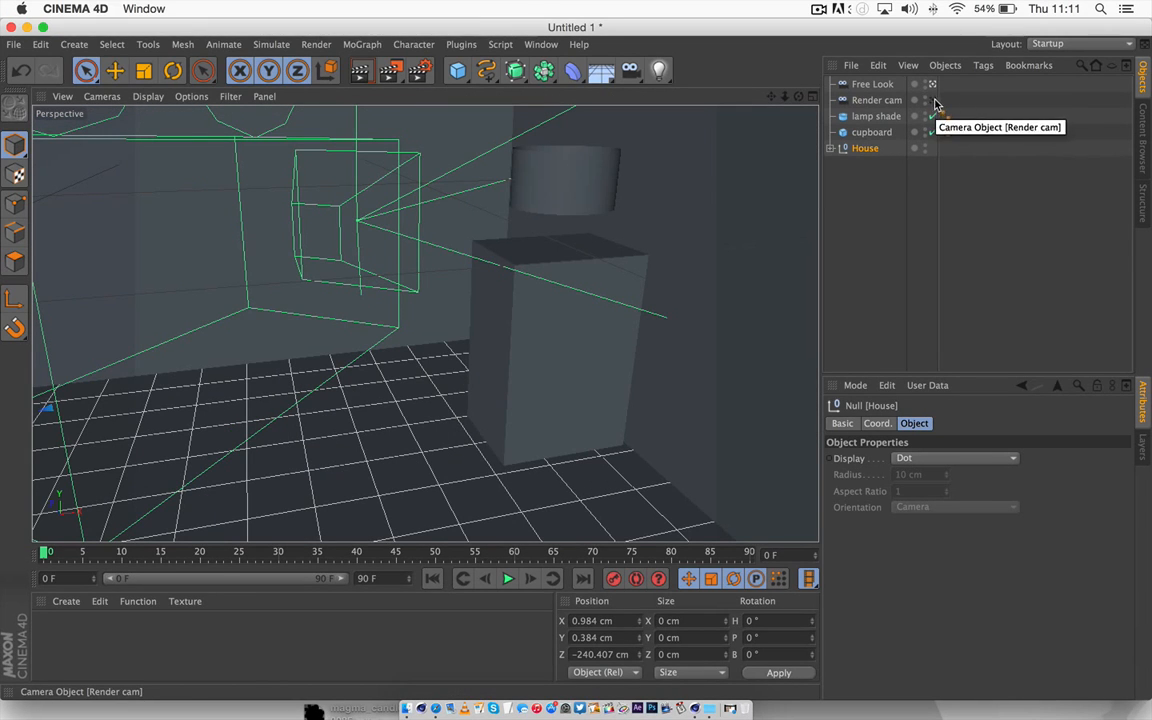
drag(786, 96, 424, 324)
- Switch to Finder and preview test22.jpg on the Desktop to examine the shape of the reference lamp
click(407, 710)
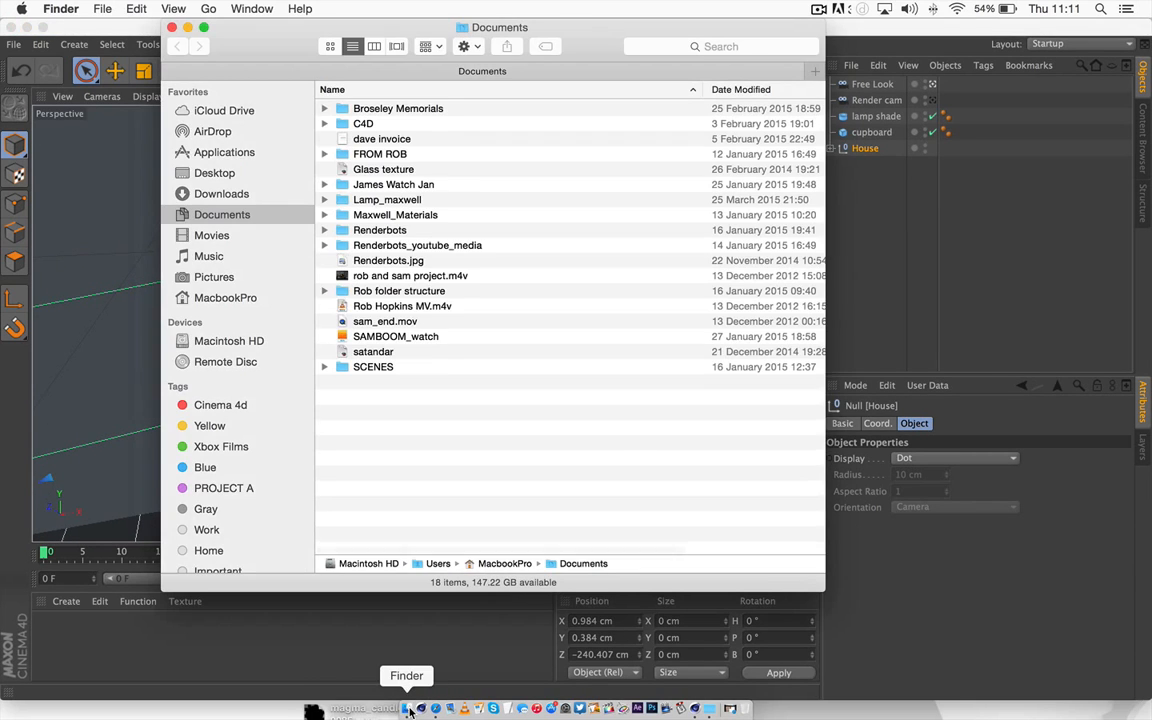
click(210, 175)
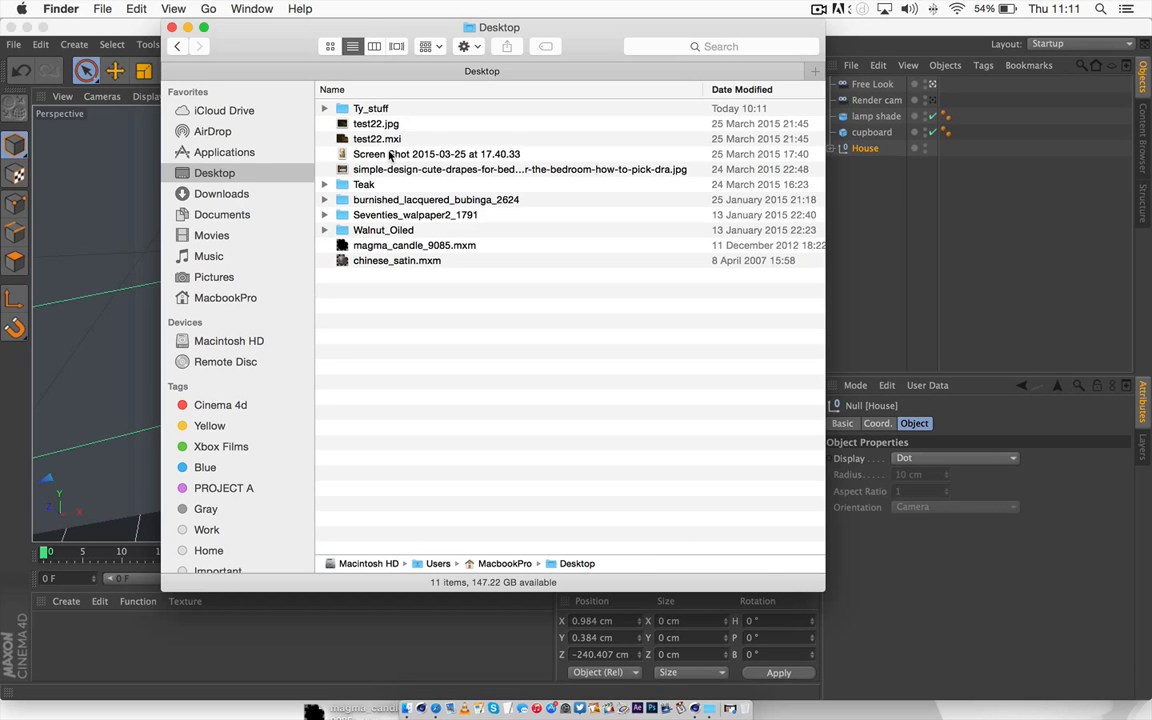
click(378, 123)
key(space)
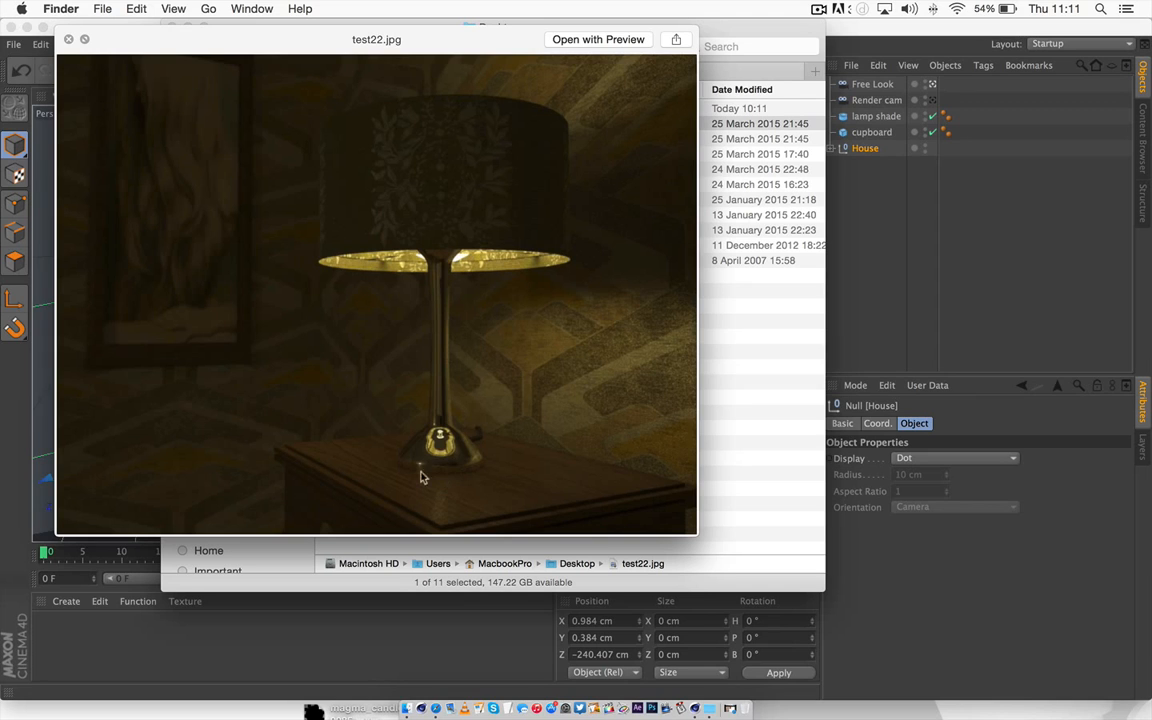
click(68, 40)
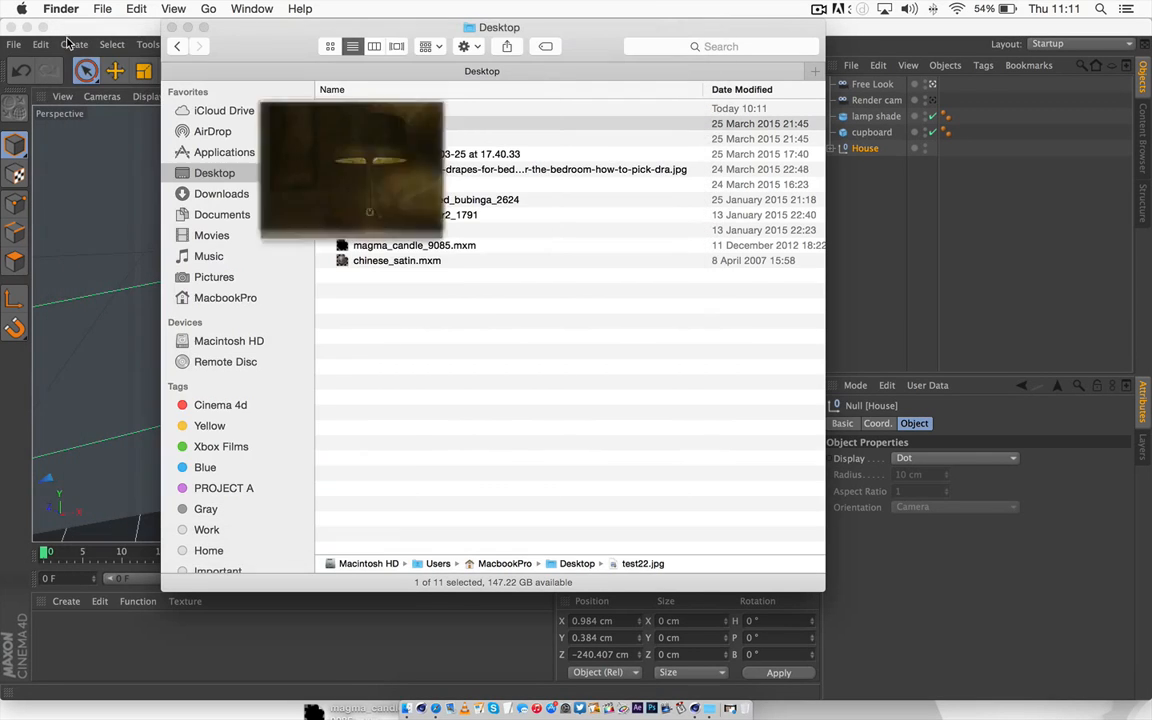
click(171, 28)
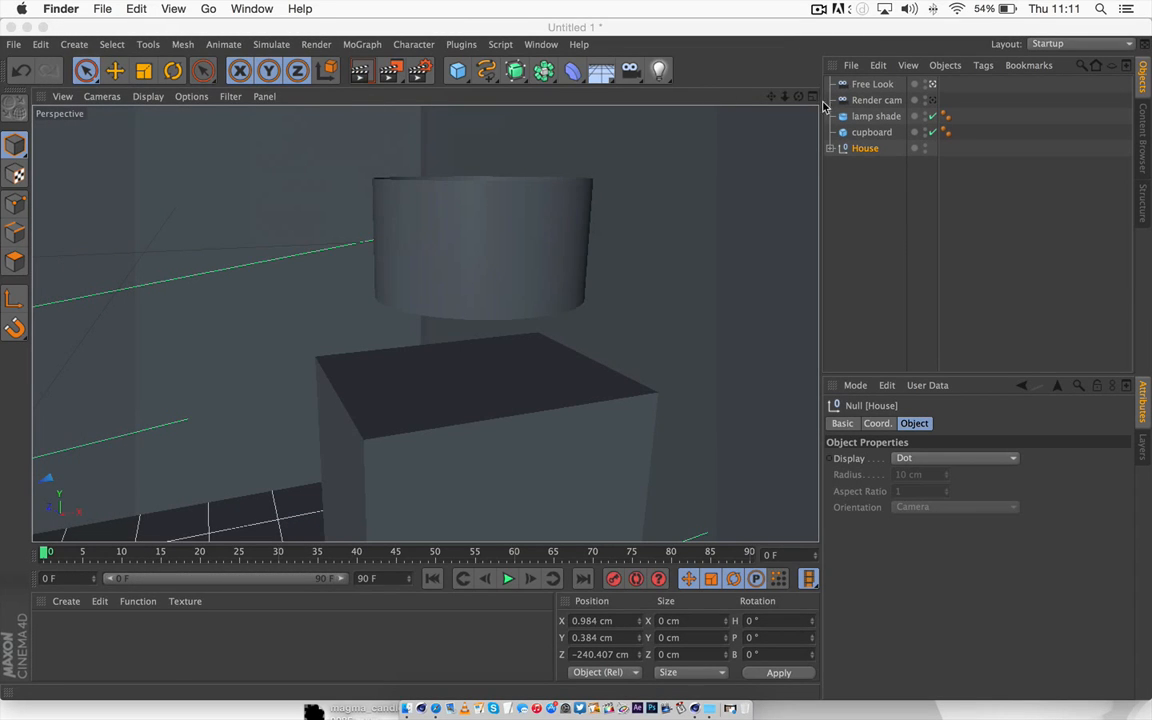
- Raise the lamp shade above the cupboard to about Y 6.4 cm
drag(798, 97, 398, 374)
click(442, 239)
drag(465, 121, 465, 72)
drag(798, 97, 458, 236)
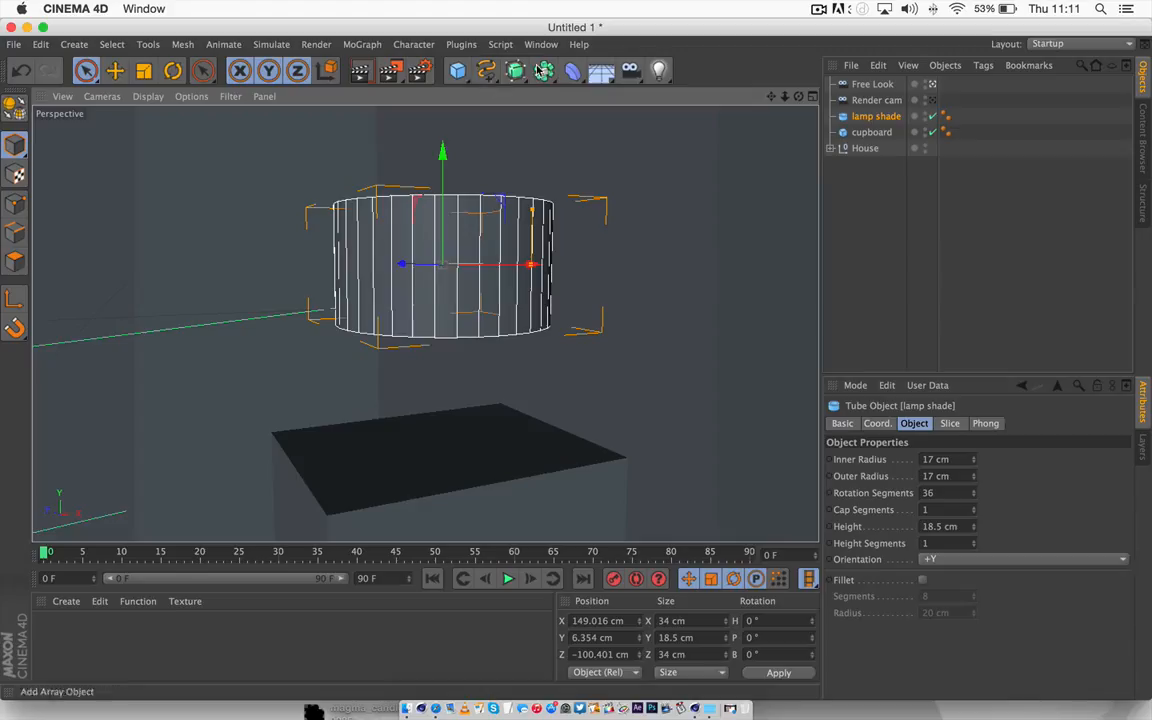
- Add a cylinder for the lamp stem and shrink it to about 5.9 cm radius and 47 cm height
drag(457, 72, 735, 103)
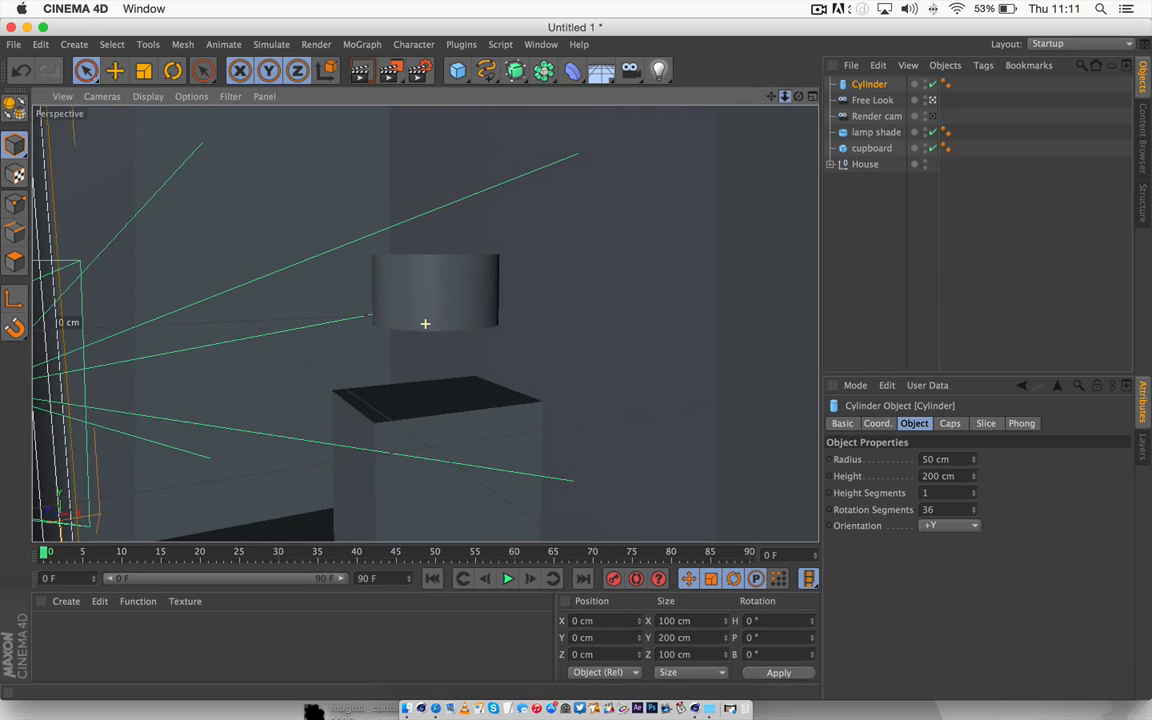
key(o)
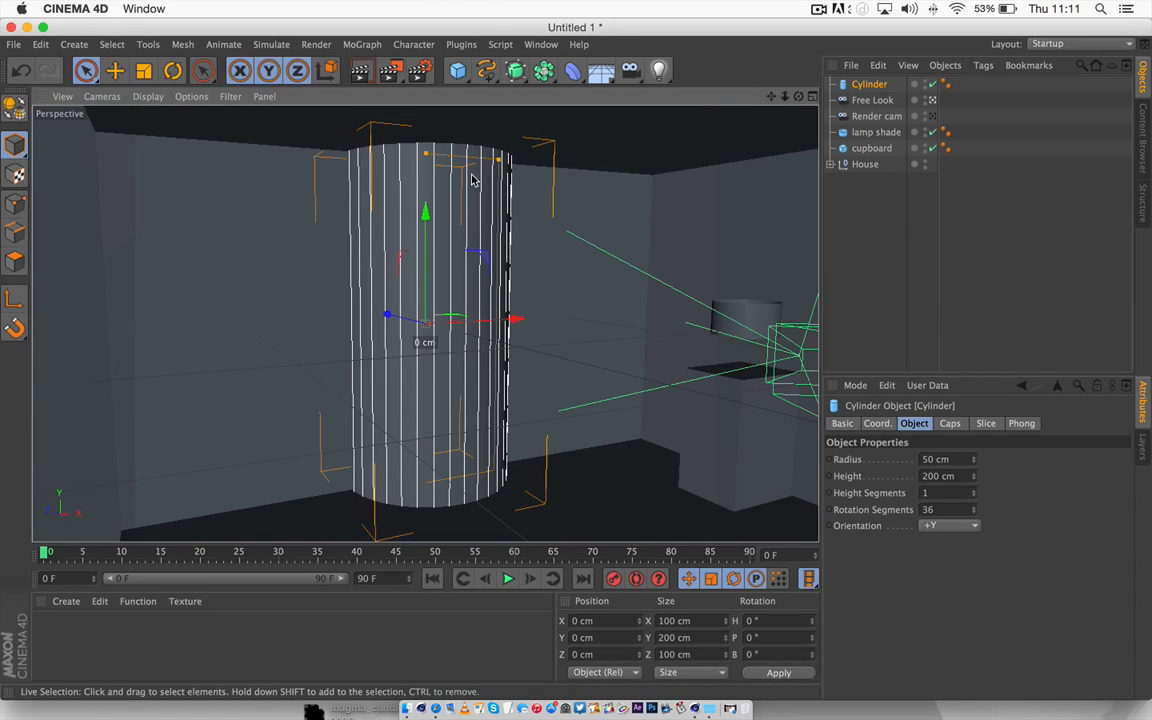
drag(432, 162, 452, 224)
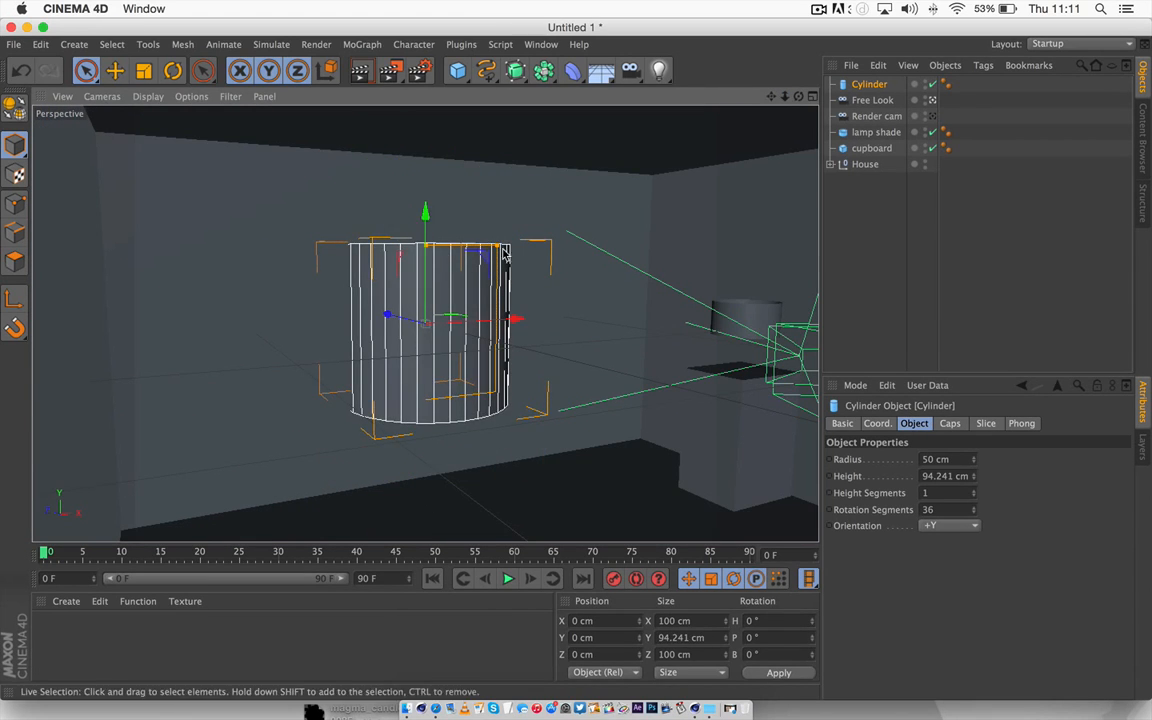
drag(799, 97, 804, 150)
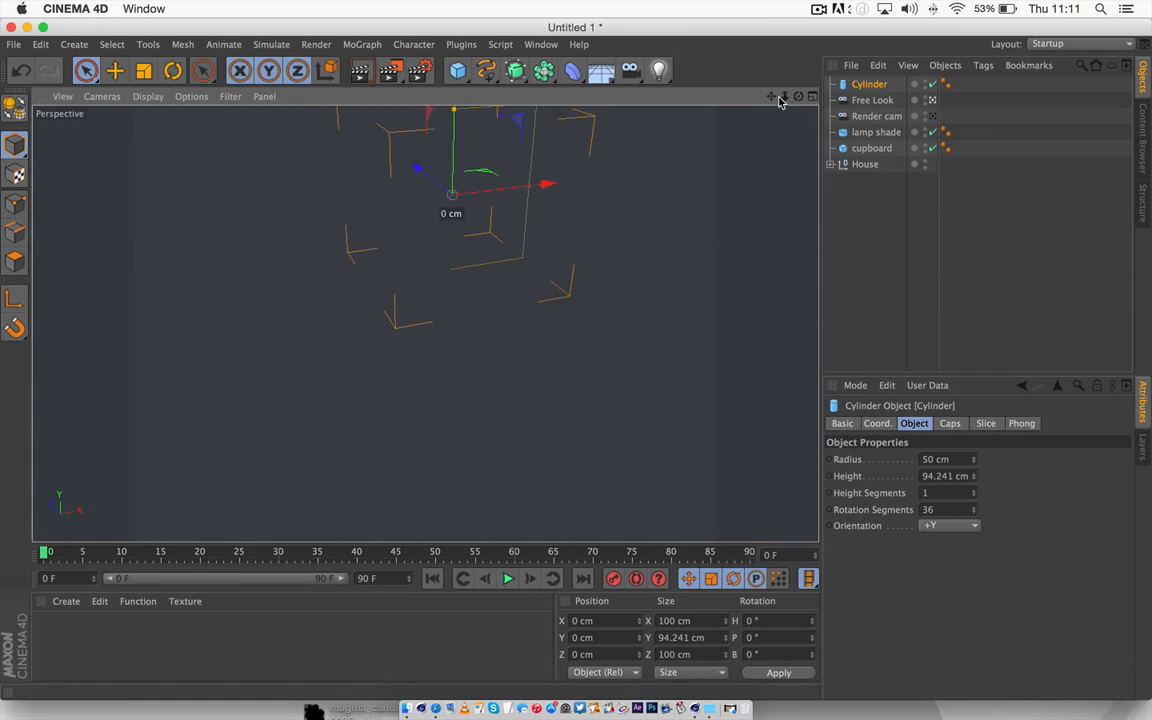
drag(784, 97, 447, 252)
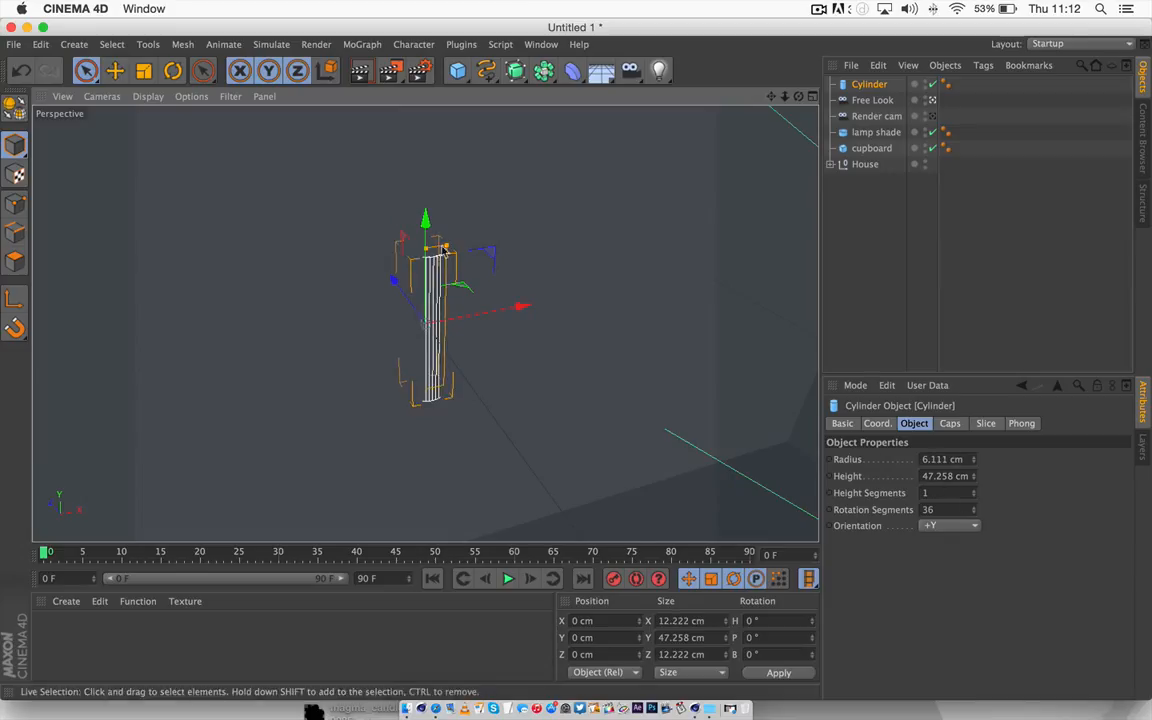
drag(446, 246, 447, 252)
- Move the cylinder across the room to the lamp shade, to about X 161, Z -106 cm
drag(391, 278, 790, 436)
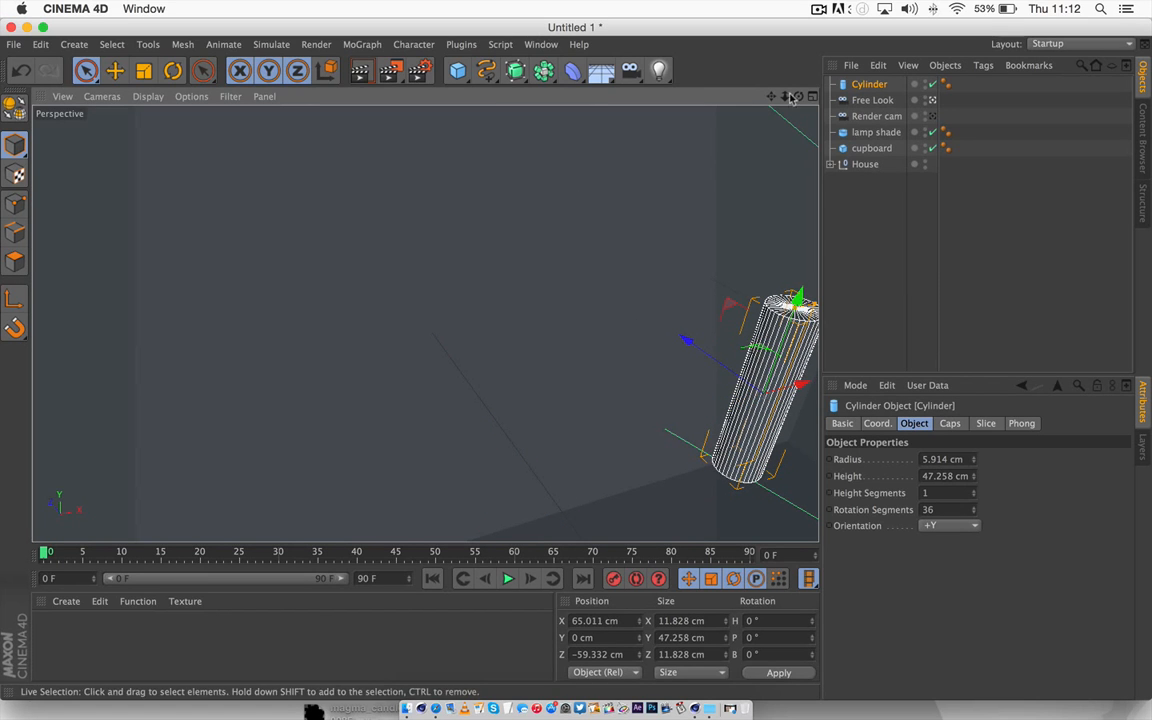
drag(771, 97, 693, 121)
key(s)
scroll(580, 225, up, 3)
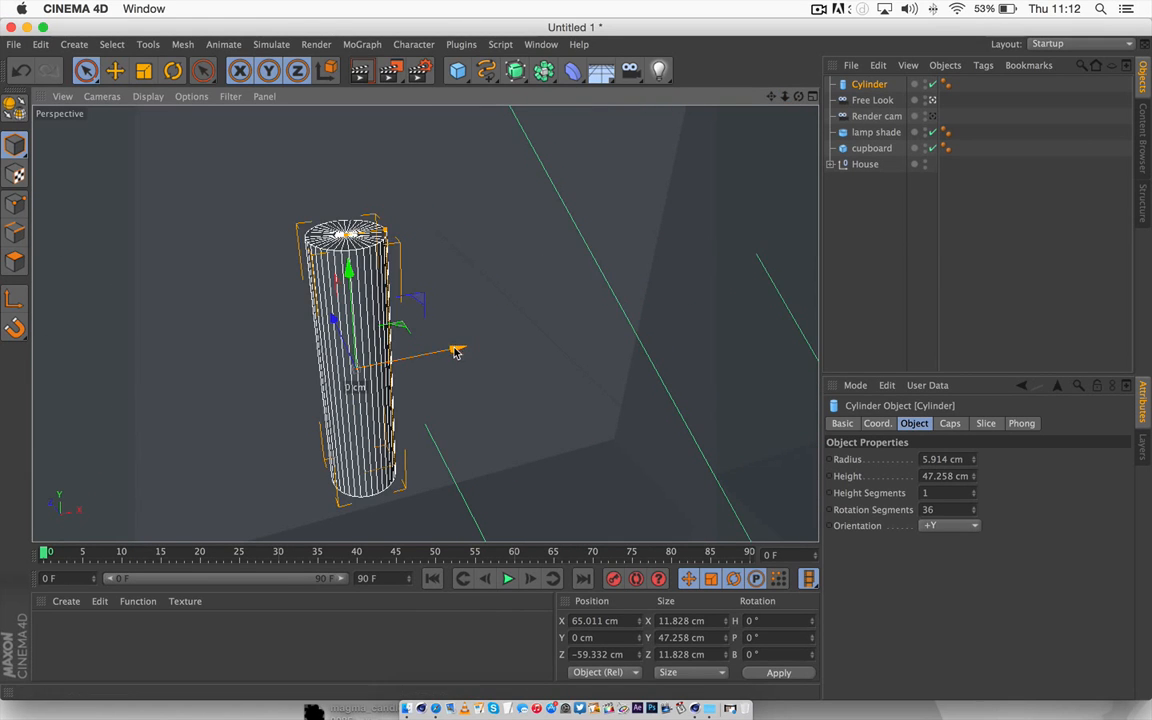
drag(456, 352, 880, 262)
key(s)
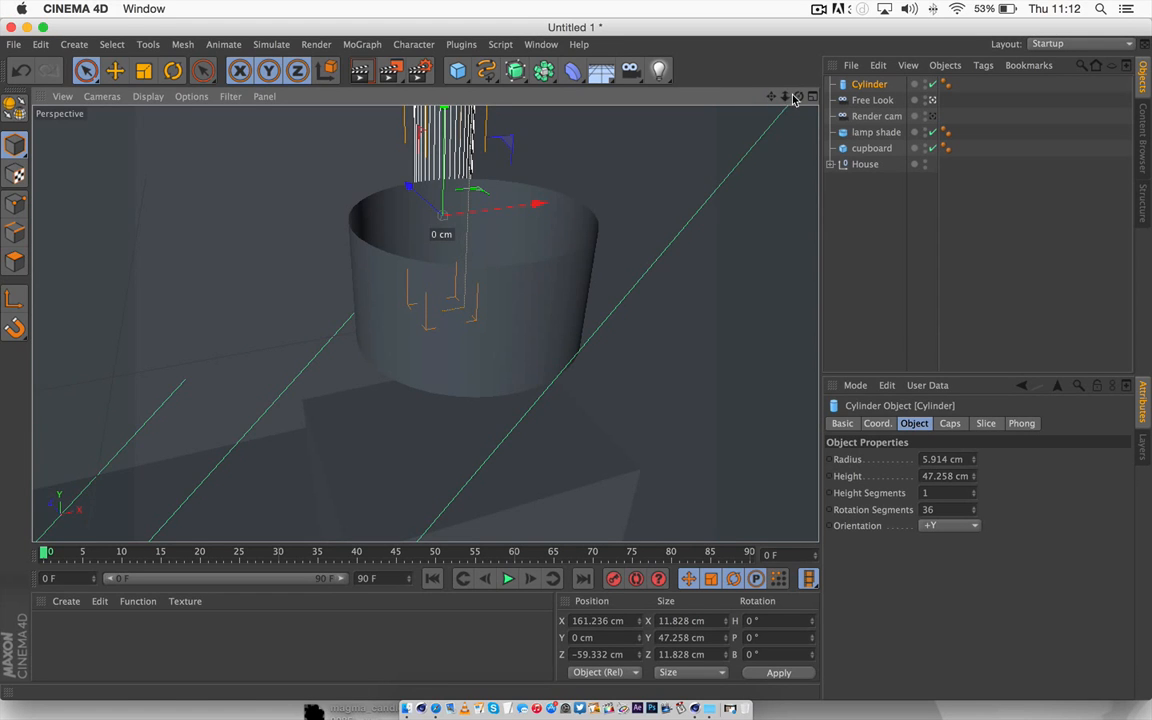
alt+drag(622, 300, 700, 355)
drag(392, 182, 516, 336)
click(516, 336)
click(595, 300)
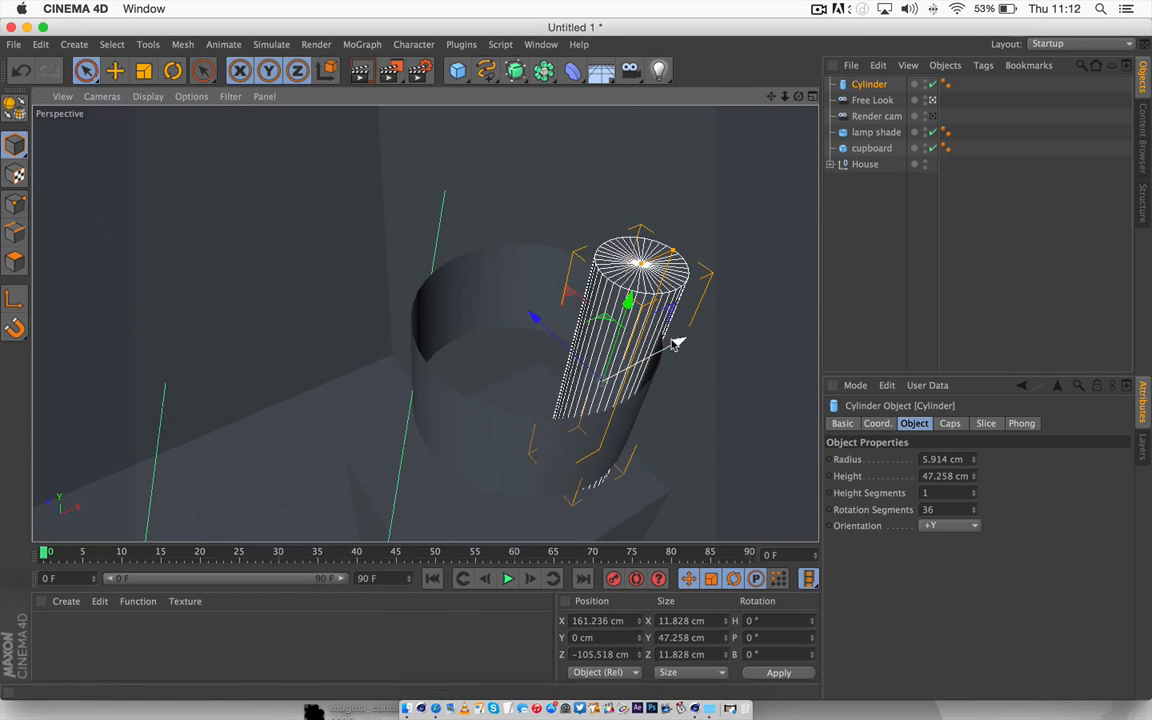
- In the enlarged top view, move the cylinder inside the lamp shade's circle to about X 150, Z -101 cm
click(812, 96)
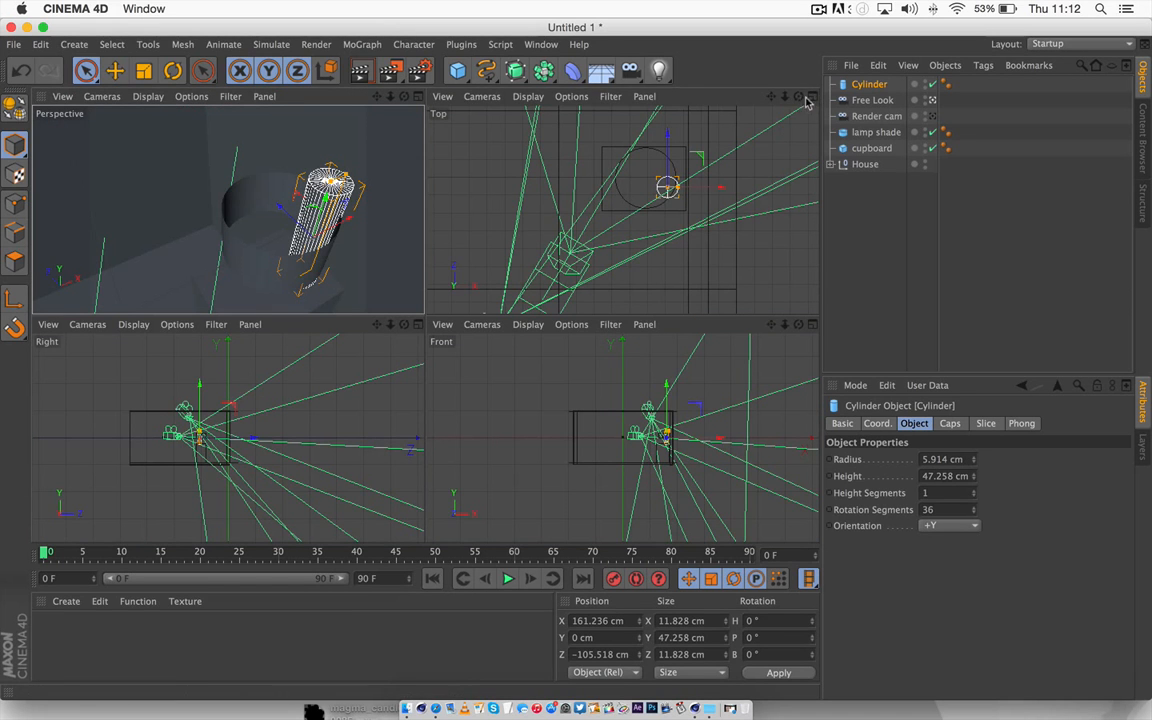
click(812, 97)
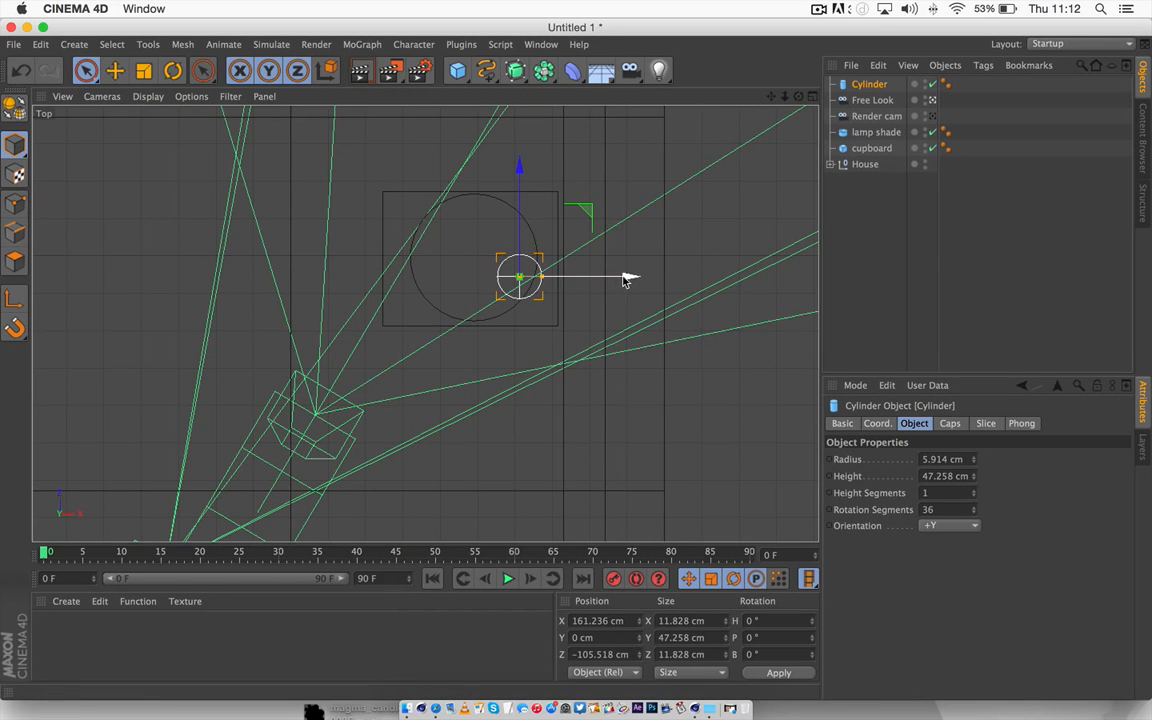
drag(625, 278, 581, 276)
drag(470, 170, 470, 144)
drag(575, 257, 582, 257)
drag(477, 146, 477, 153)
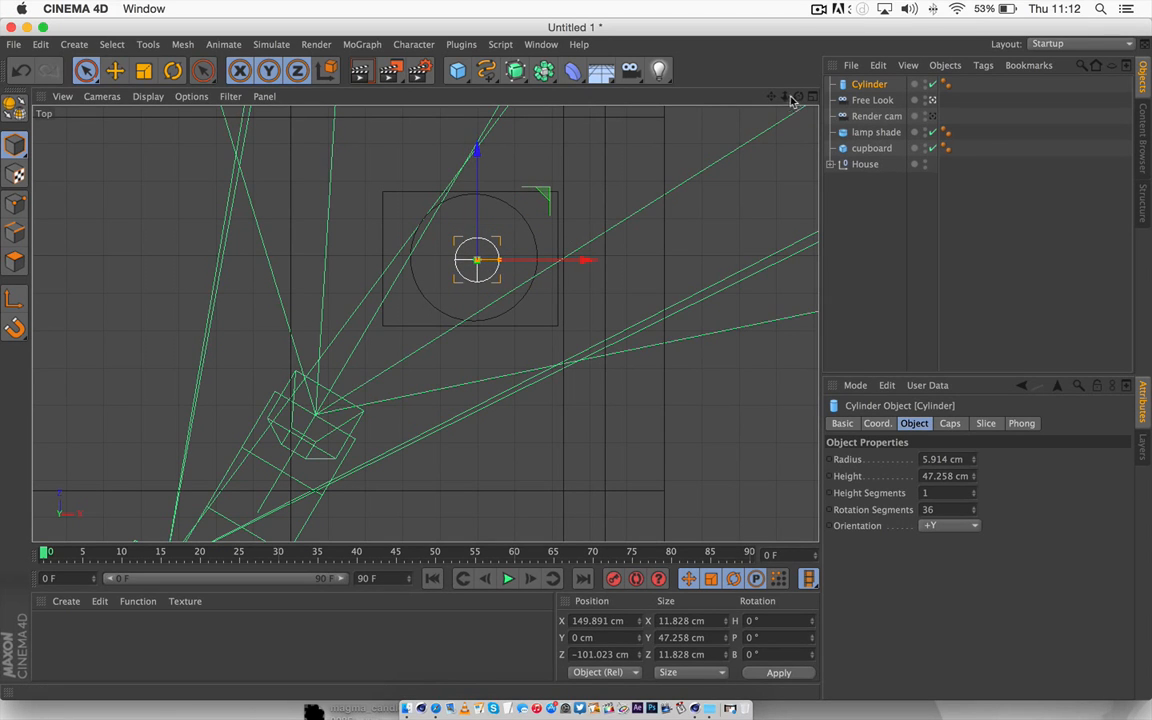
- Fine-tune the cylinder's centring to about X 149.5, Z -100 cm and reduce its radius to about 4.25 cm
drag(785, 97, 569, 97)
mouse_move(785, 97)
mouse_down()
mouse_move(955, 97)
mouse_move(775, 120)
mouse_up()
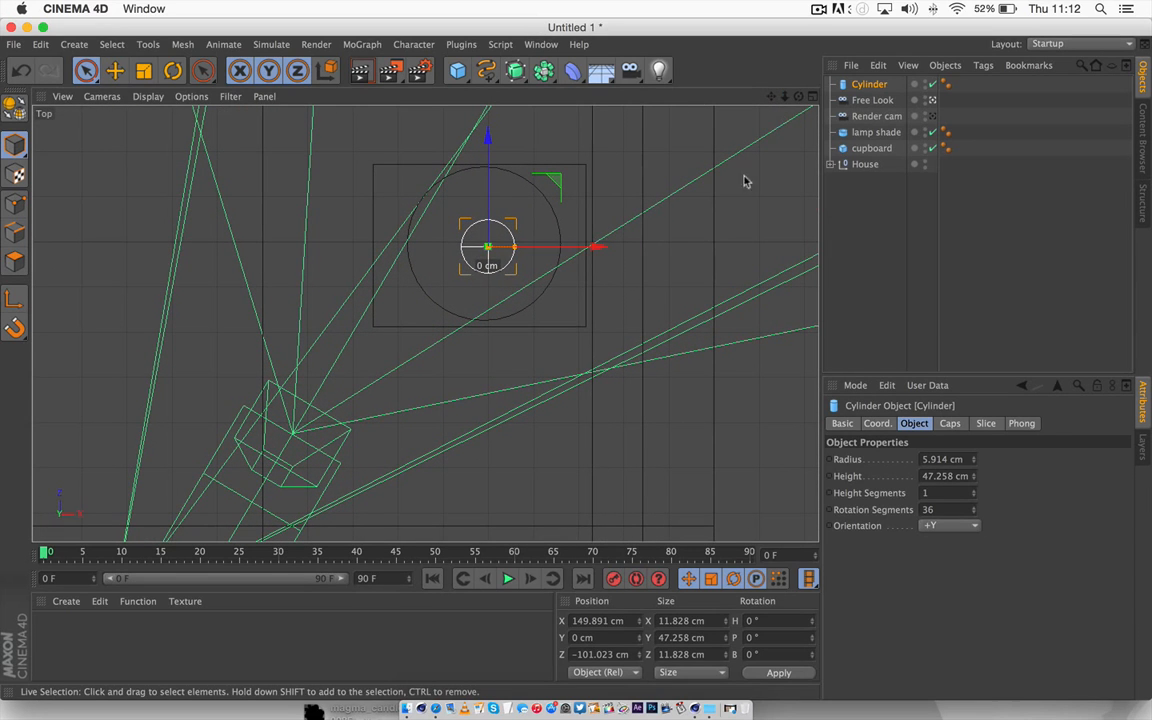
drag(596, 249, 589, 249)
drag(482, 141, 482, 136)
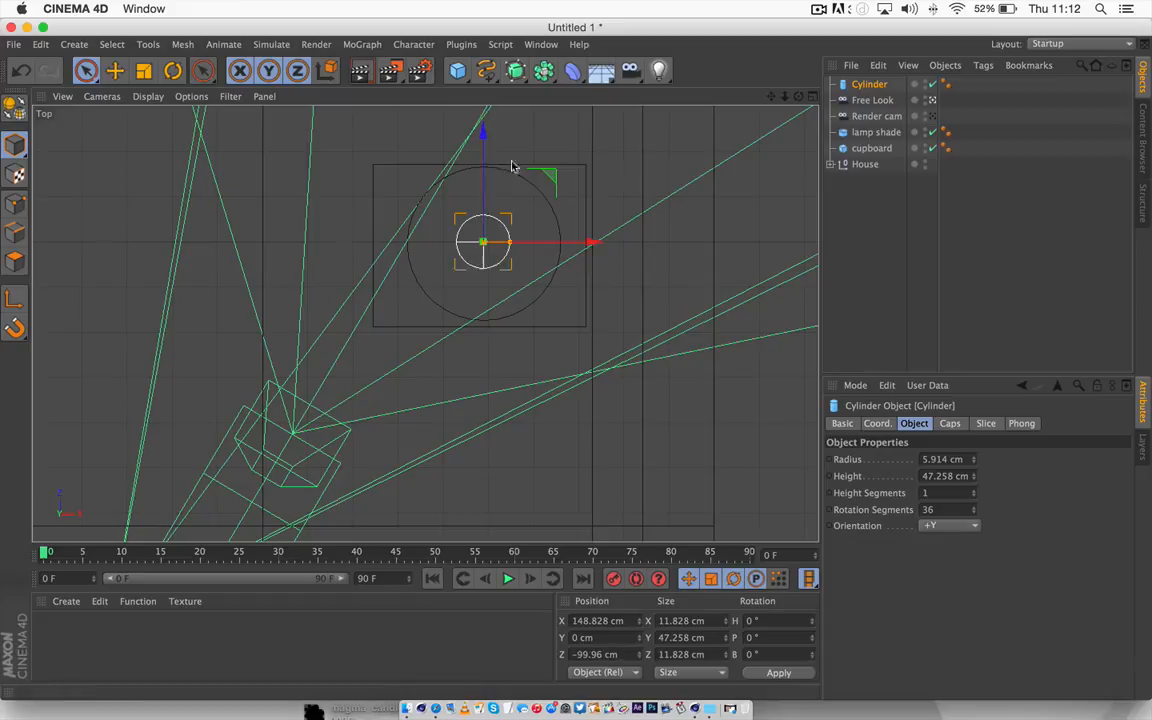
drag(594, 251, 595, 244)
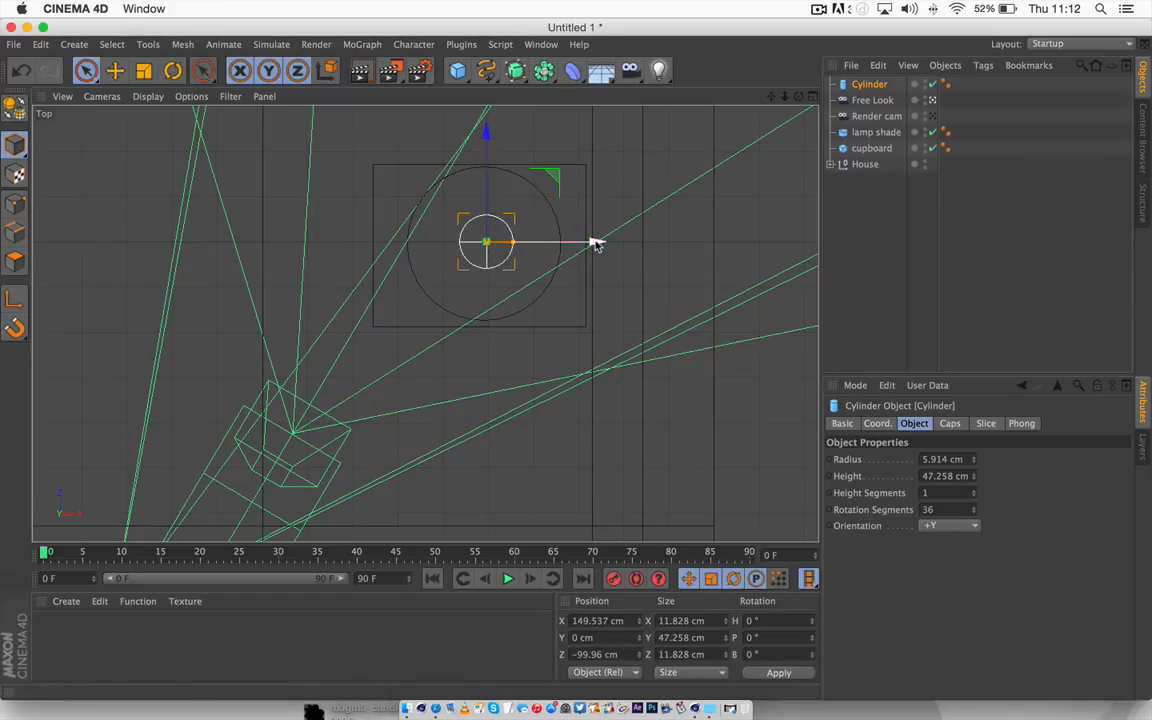
drag(513, 247, 507, 248)
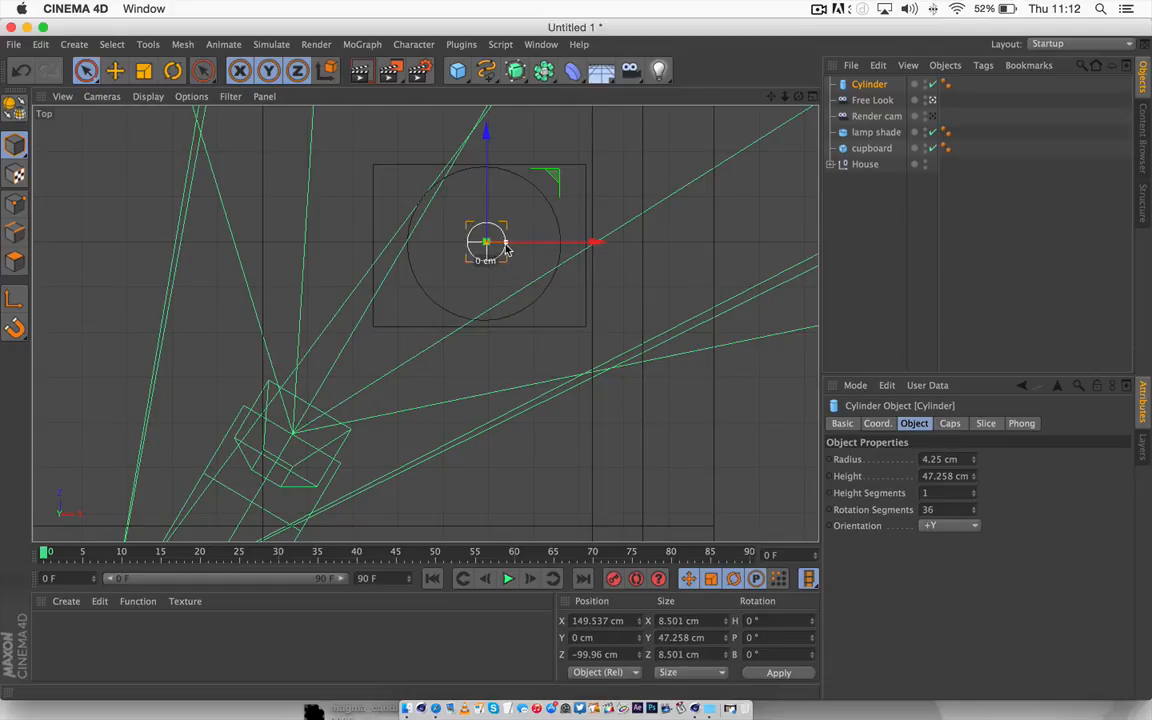
drag(591, 244, 591, 246)
- In the perspective view, slim the stem cylinder to about 2 cm radius and 27 cm height and lower it to about Y -8.8 cm
click(814, 97)
click(418, 99)
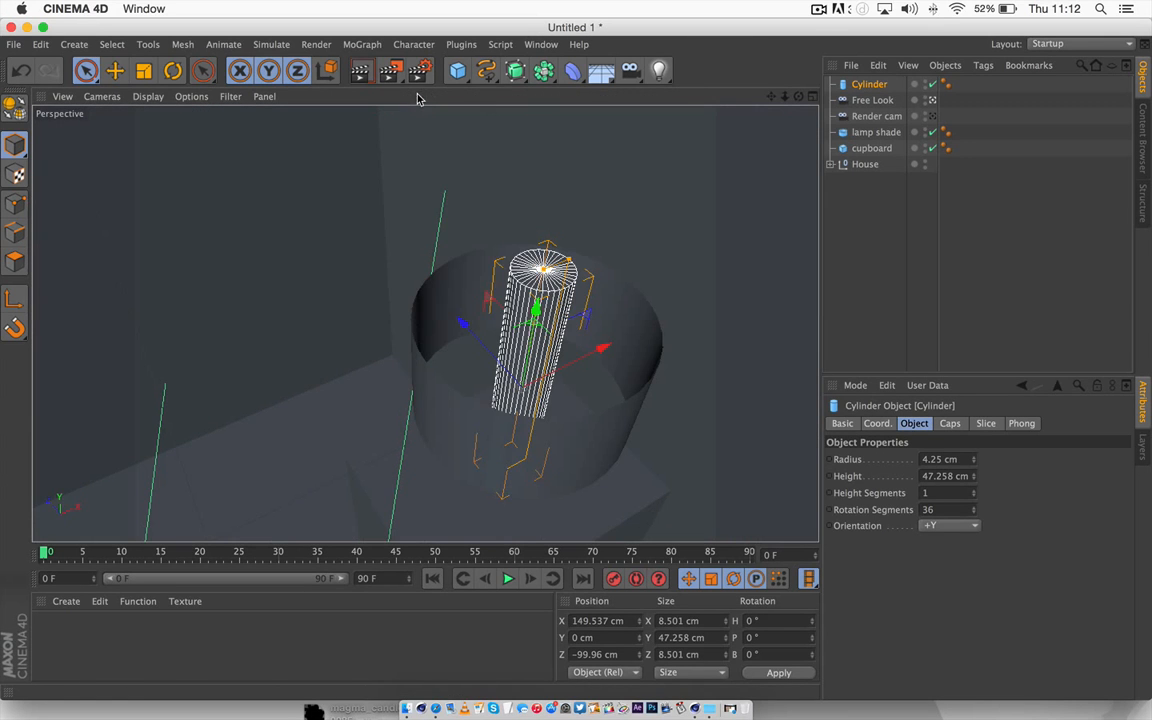
drag(798, 97, 424, 324)
drag(772, 97, 424, 324)
drag(481, 150, 474, 234)
drag(797, 99, 424, 324)
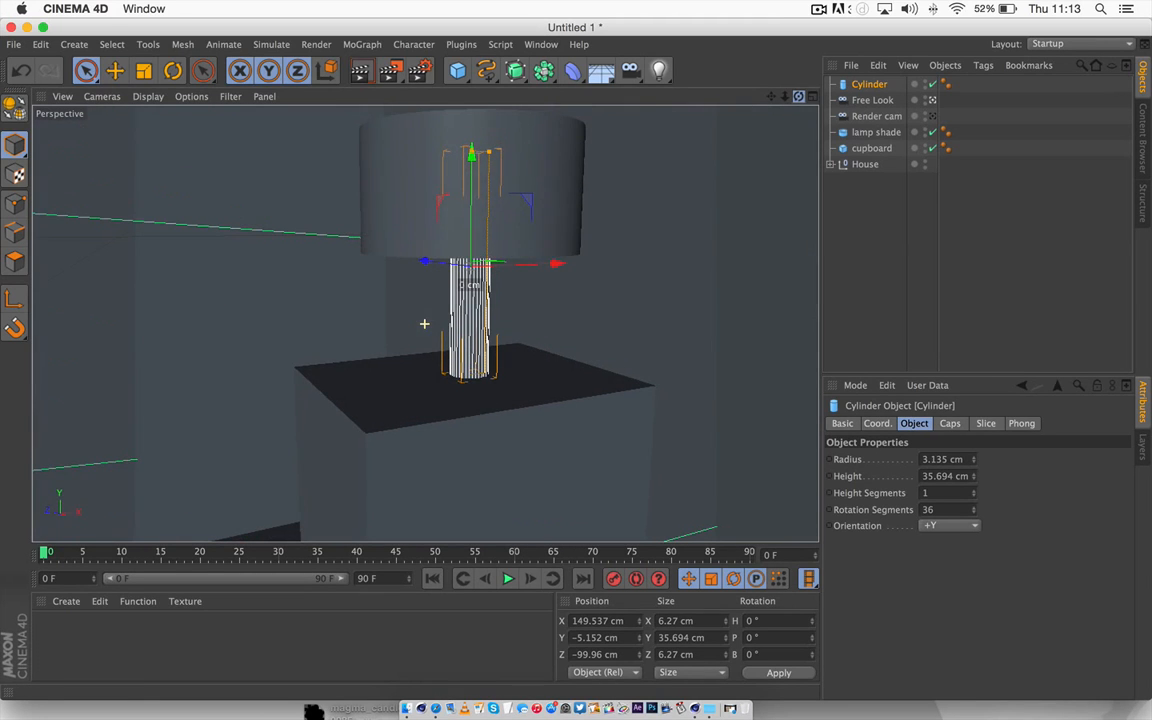
drag(488, 152, 472, 177)
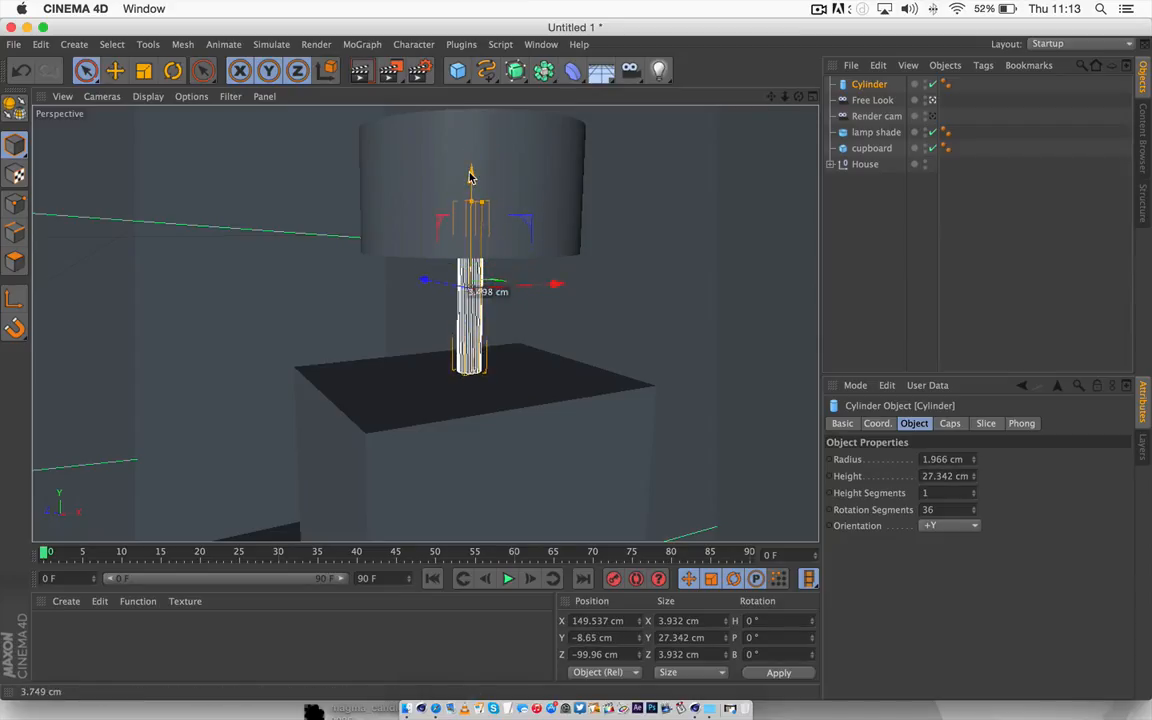
- Duplicate the stem cylinder and flatten the copy into a disc of about 2.4 cm radius and 1.4 cm height
mouse_move(798, 98)
mouse_down()
mouse_move(424, 324)
mouse_move(798, 99)
mouse_move(424, 324)
mouse_move(497, 289)
mouse_up()
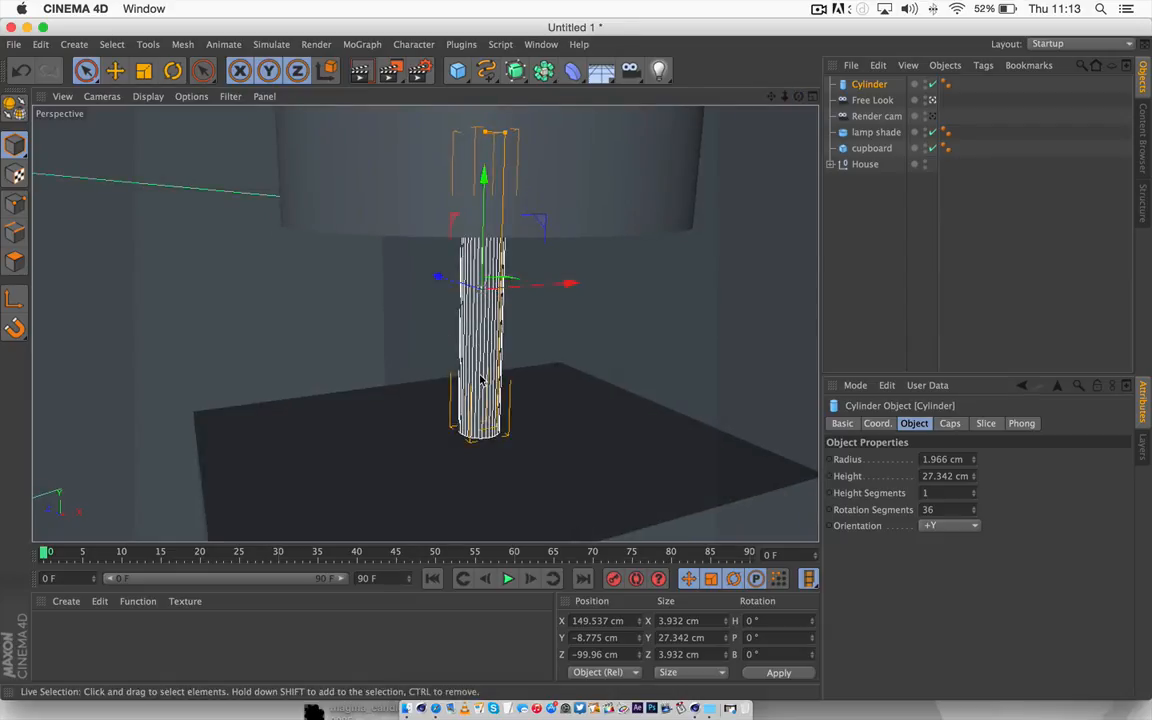
key(super+v)
scroll(483, 380, down, 10)
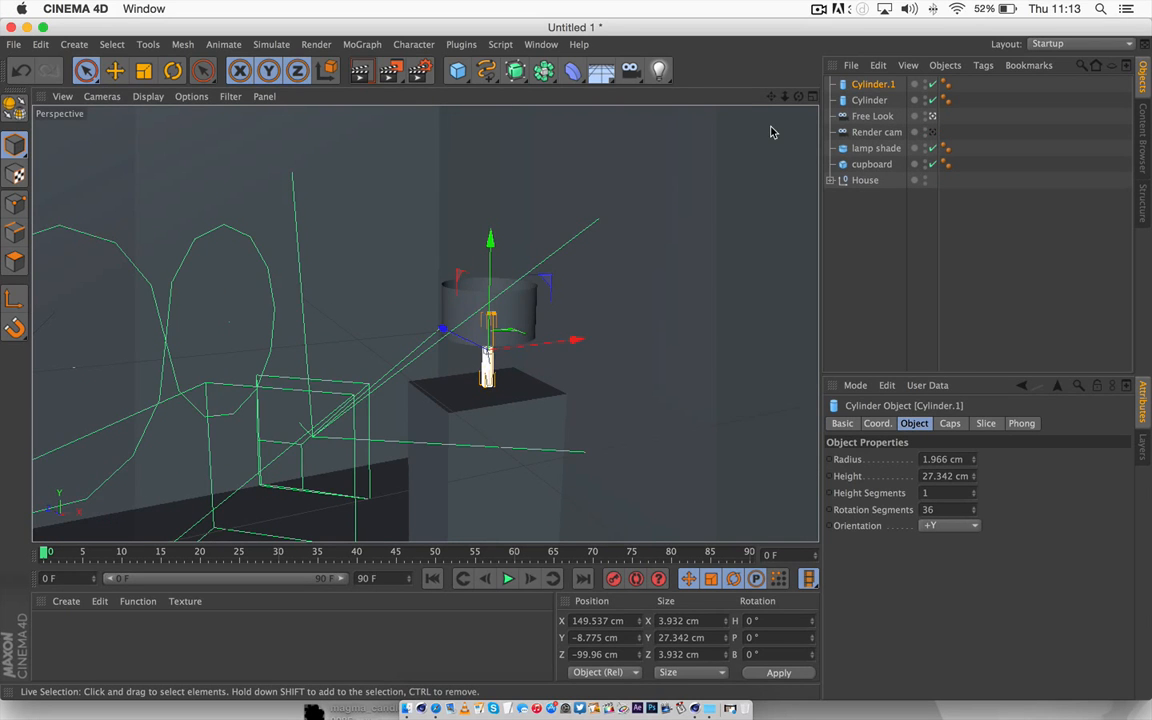
scroll(771, 132, down, 15)
key(o)
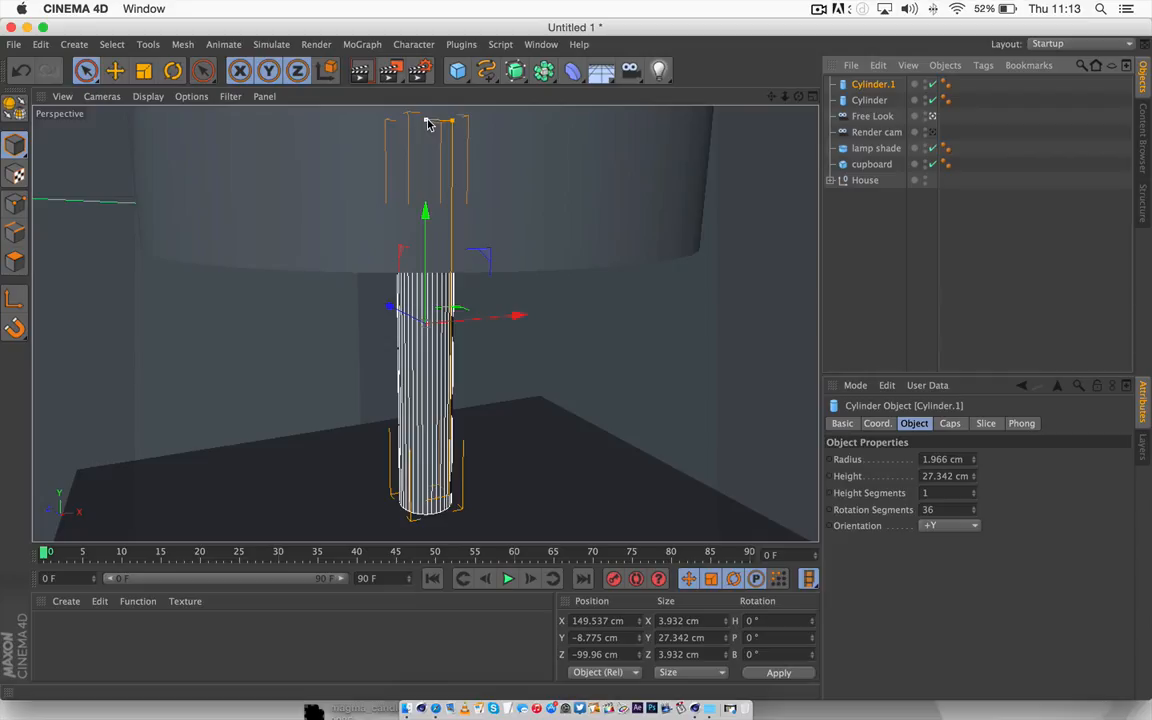
drag(440, 128, 462, 318)
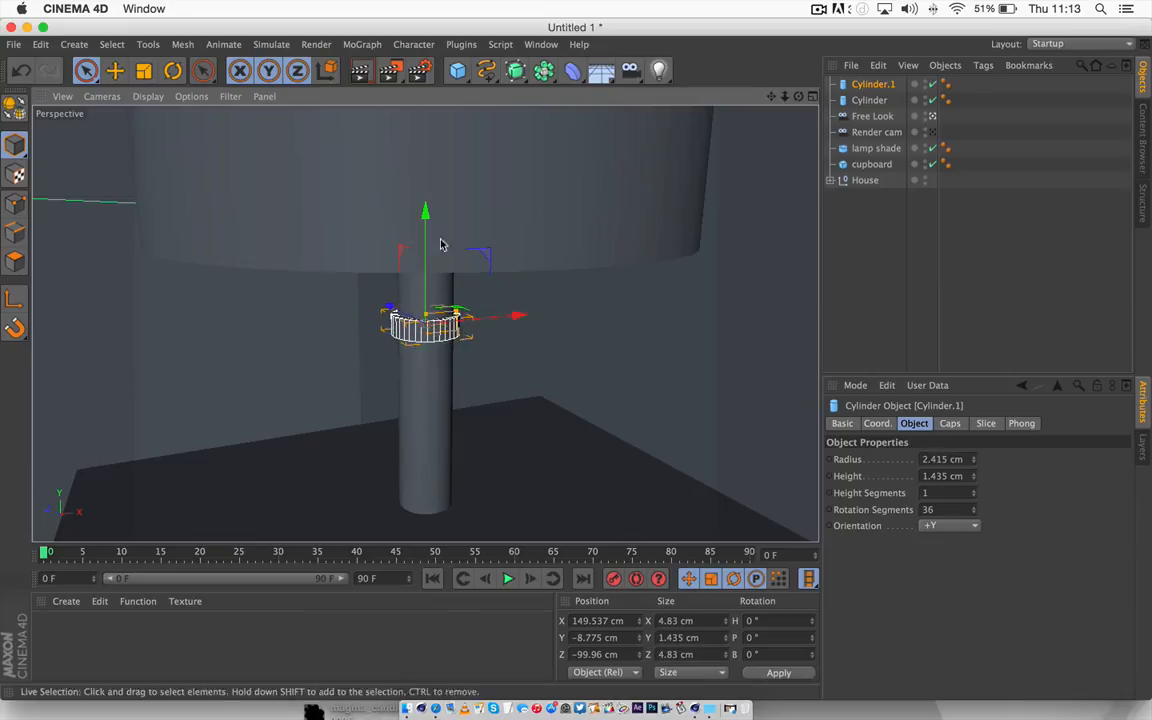
- Lower the disc to the foot of the stem at about Y -22 cm and widen its radius to about 5.2 cm
drag(424, 214, 397, 391)
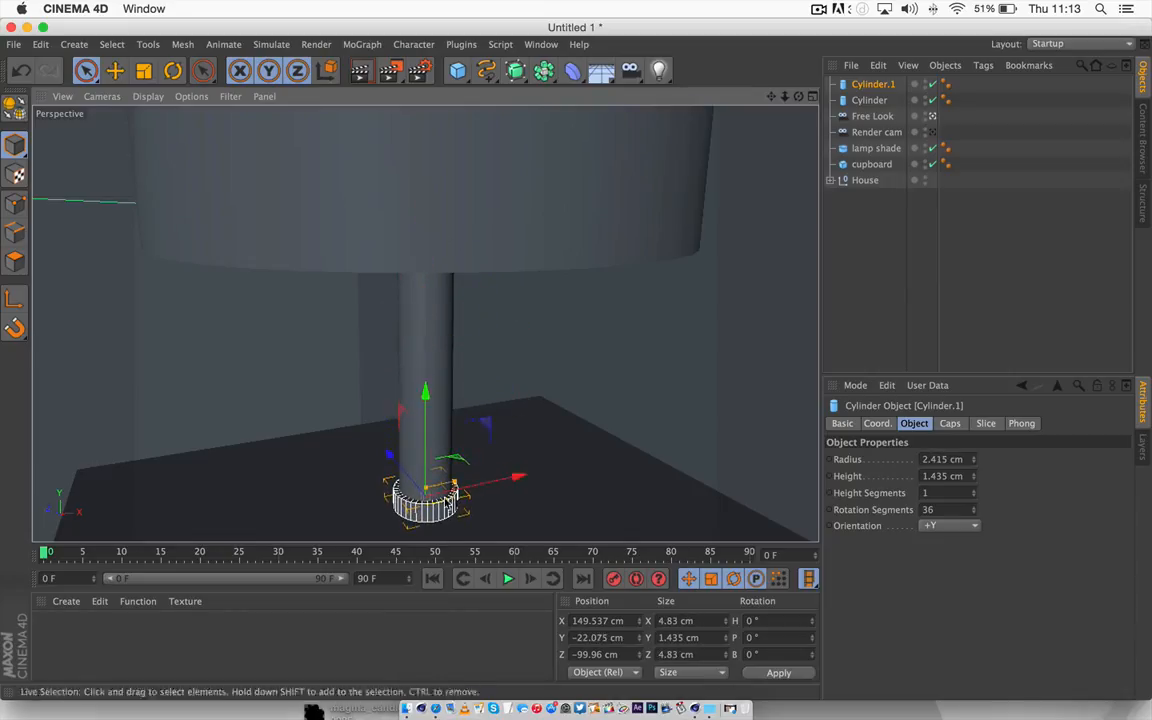
drag(452, 483, 488, 481)
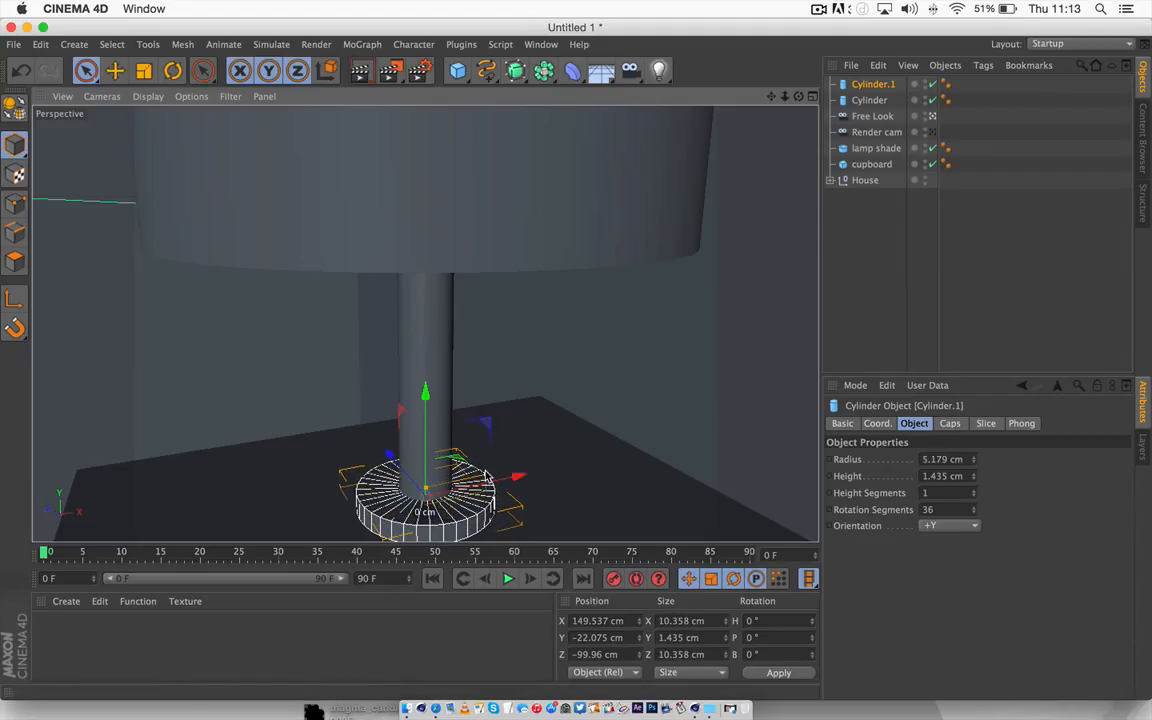
- Fillet the base disc's edges with a radius of about 0.7 cm and lower it to about Y -22.3 cm
drag(797, 97, 427, 321)
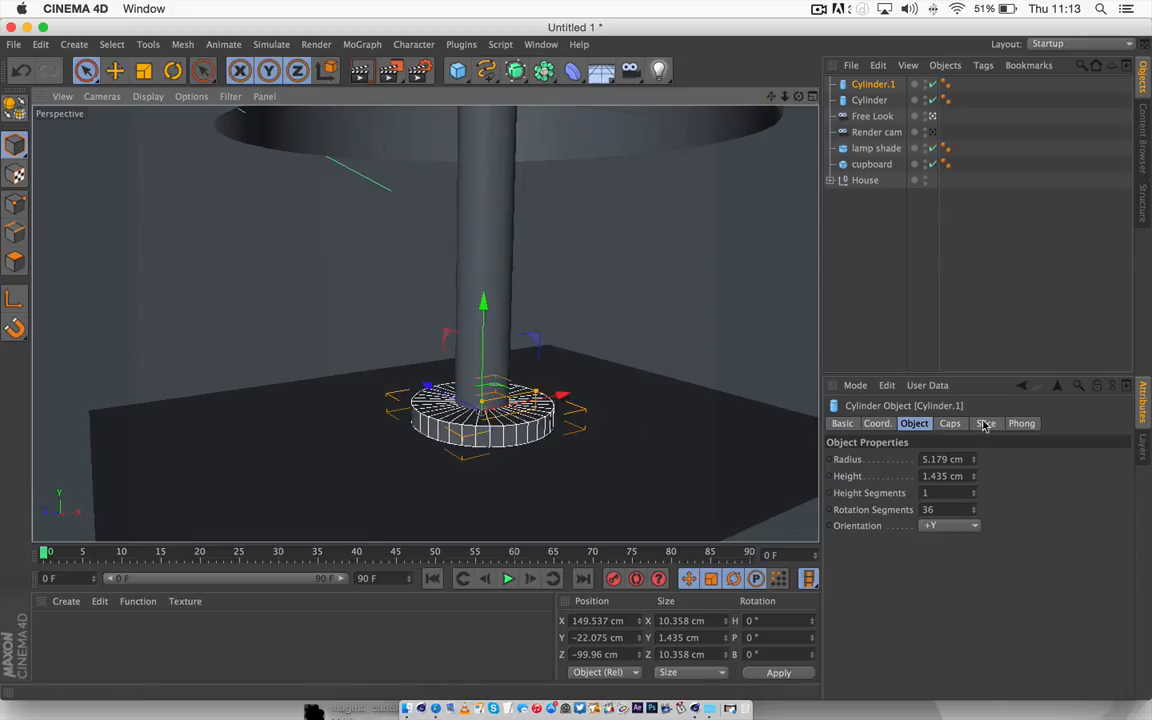
click(951, 424)
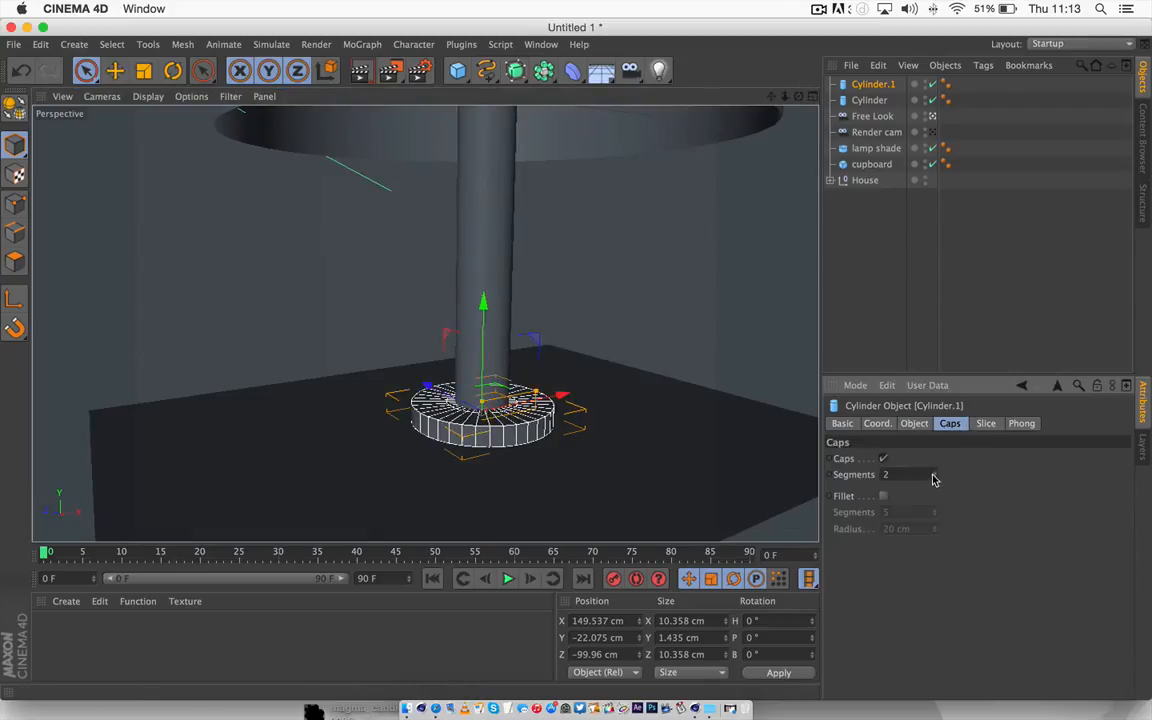
click(883, 496)
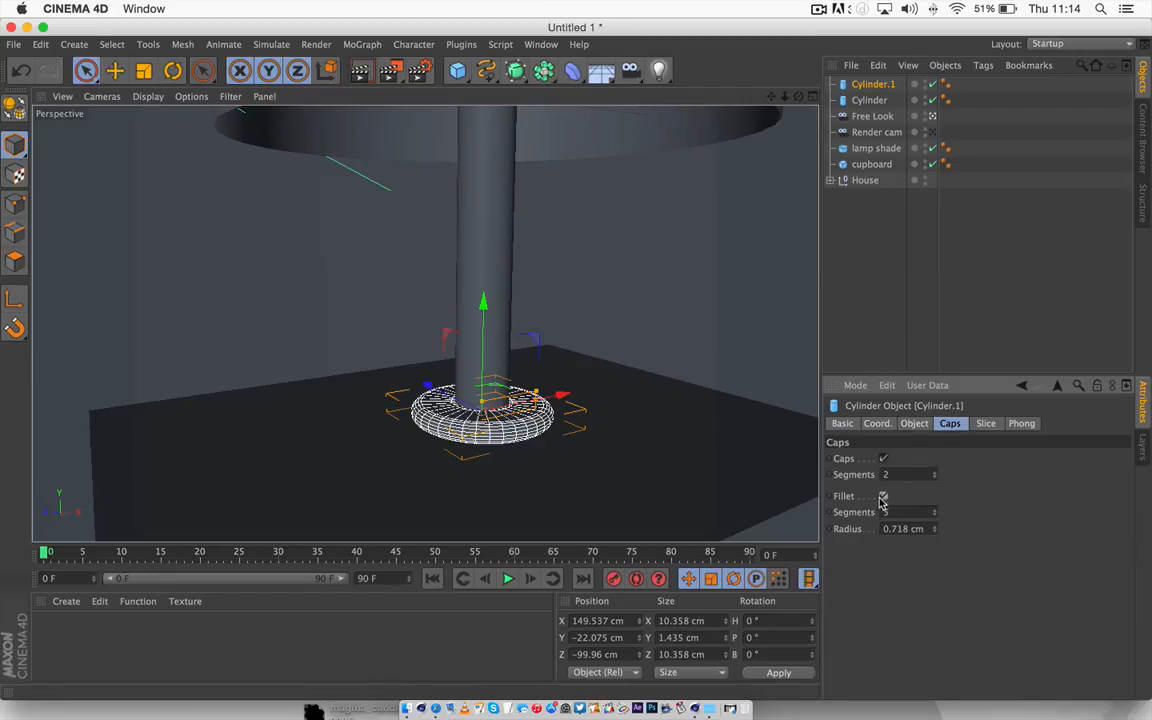
drag(483, 304, 482, 306)
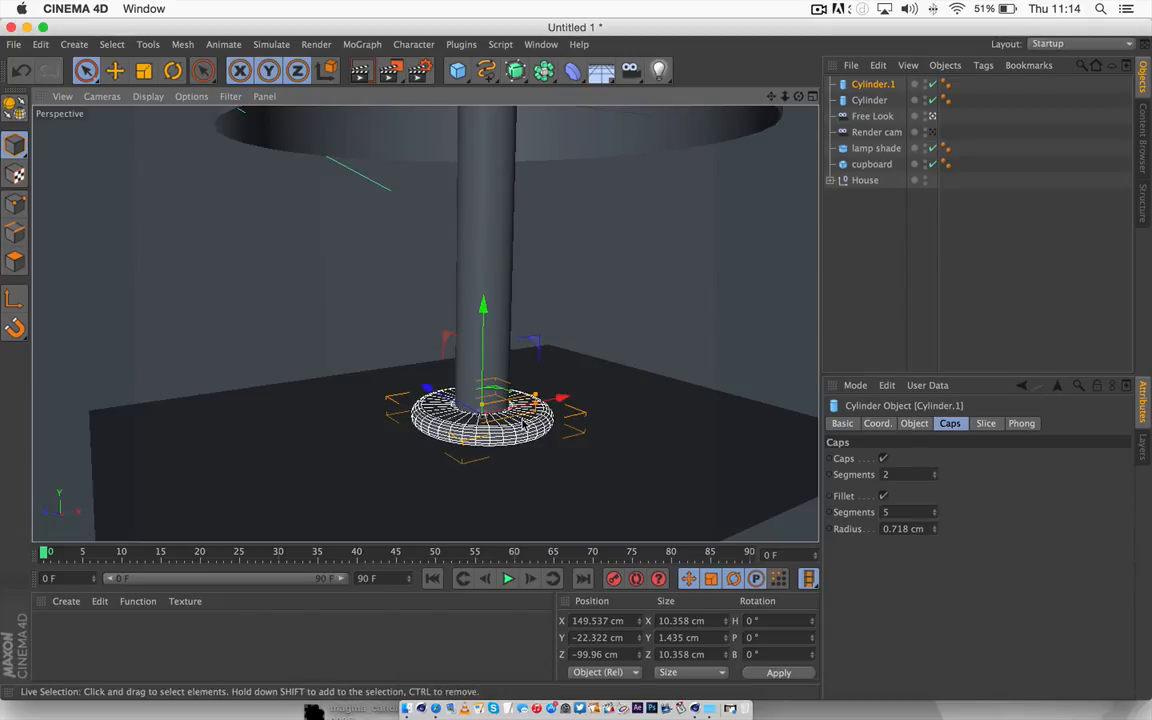
- Duplicate the rounded base disc upward to about Y -21.1 cm and shrink the copy to about 8.1 cm in diameter
ctrl+drag(483, 306, 483, 285)
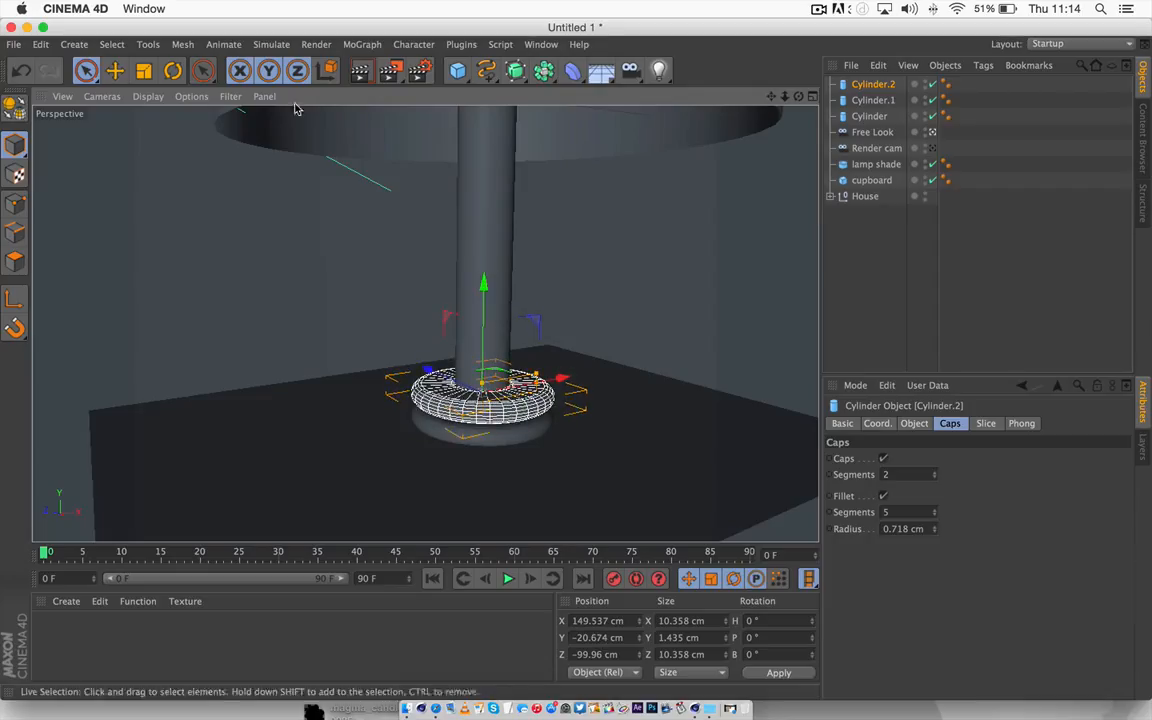
drag(536, 375, 525, 378)
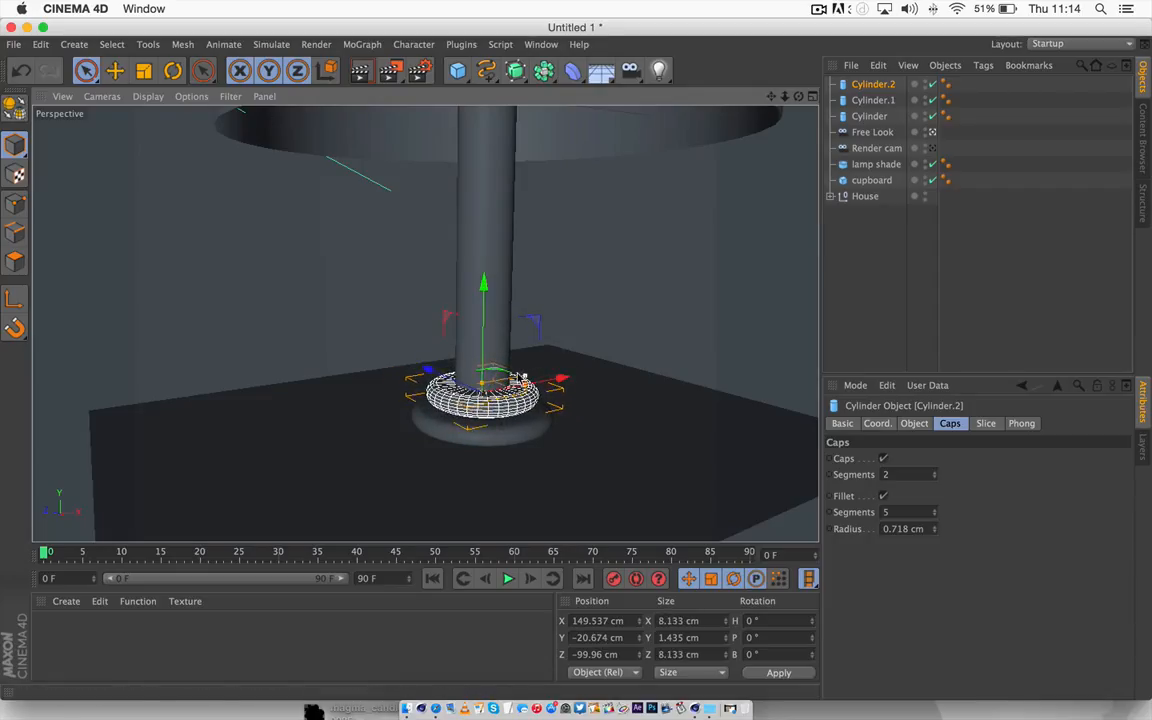
drag(481, 286, 481, 290)
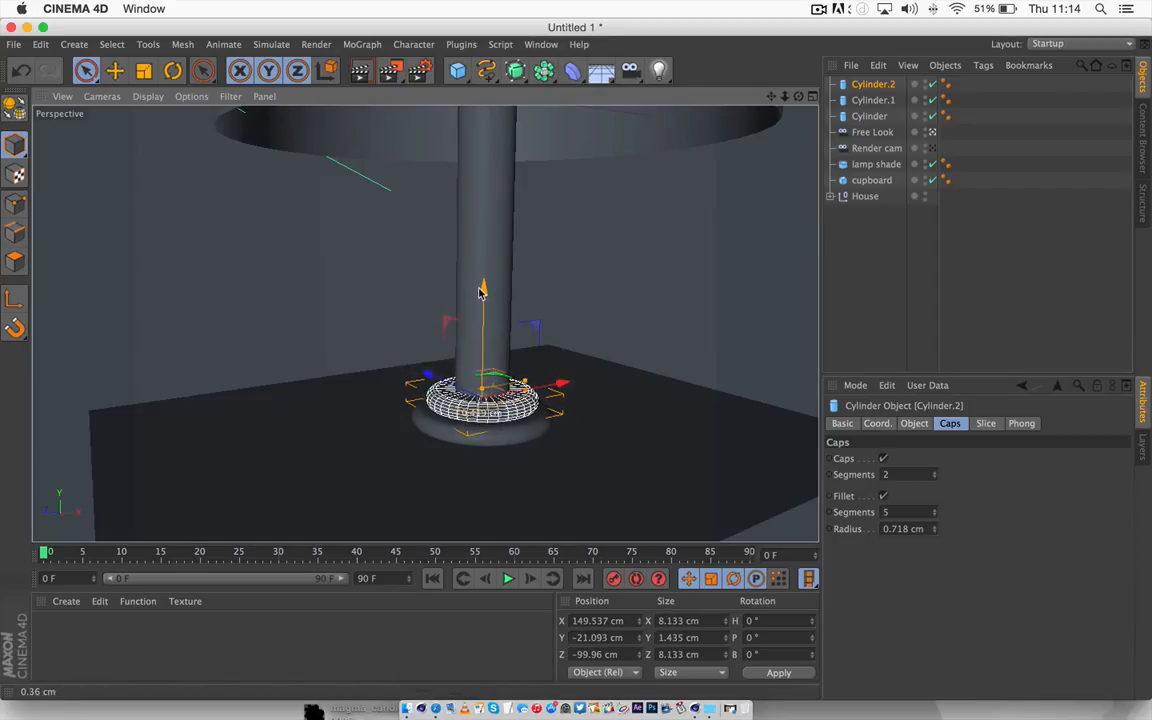
click(676, 288)
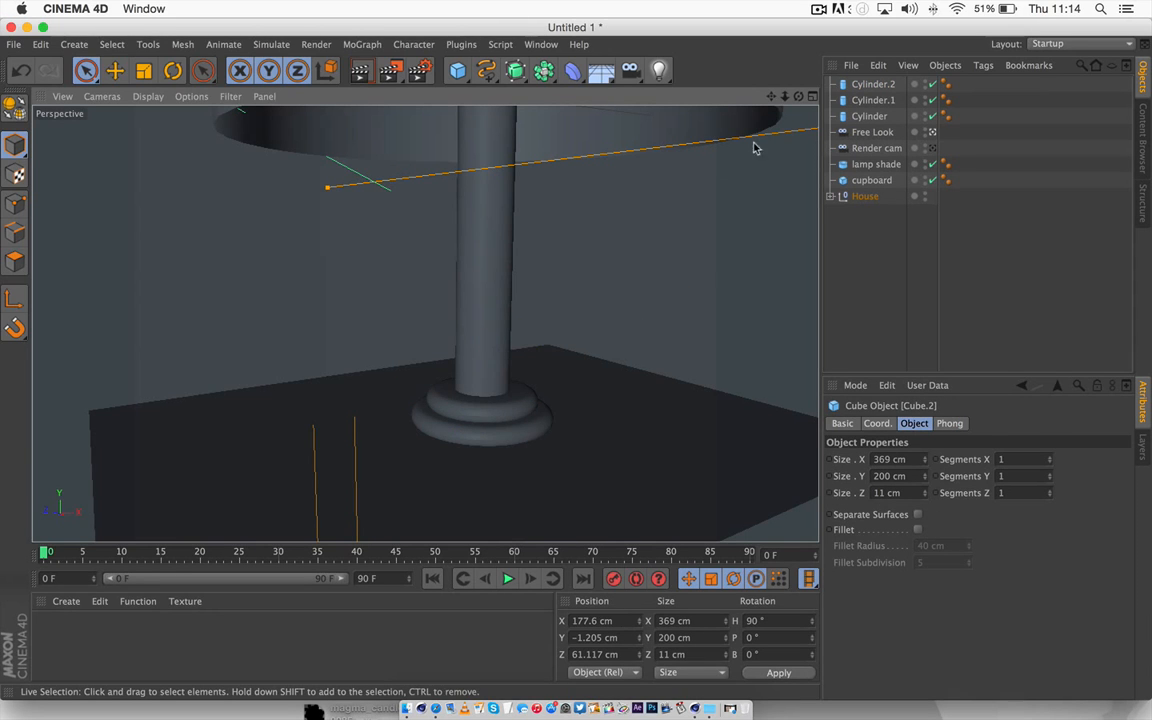
- Examine the lamp's stem, stacked base and shade on the cupboard from several angles and distances
drag(787, 97, 425, 323)
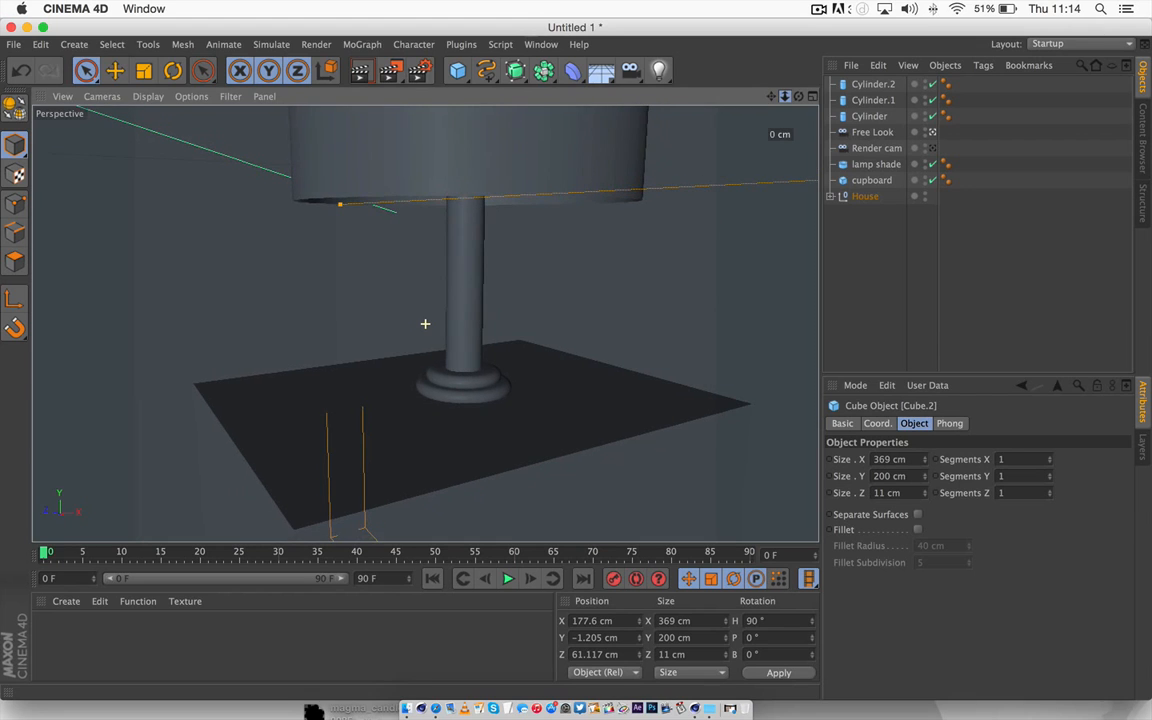
drag(781, 98, 503, 231)
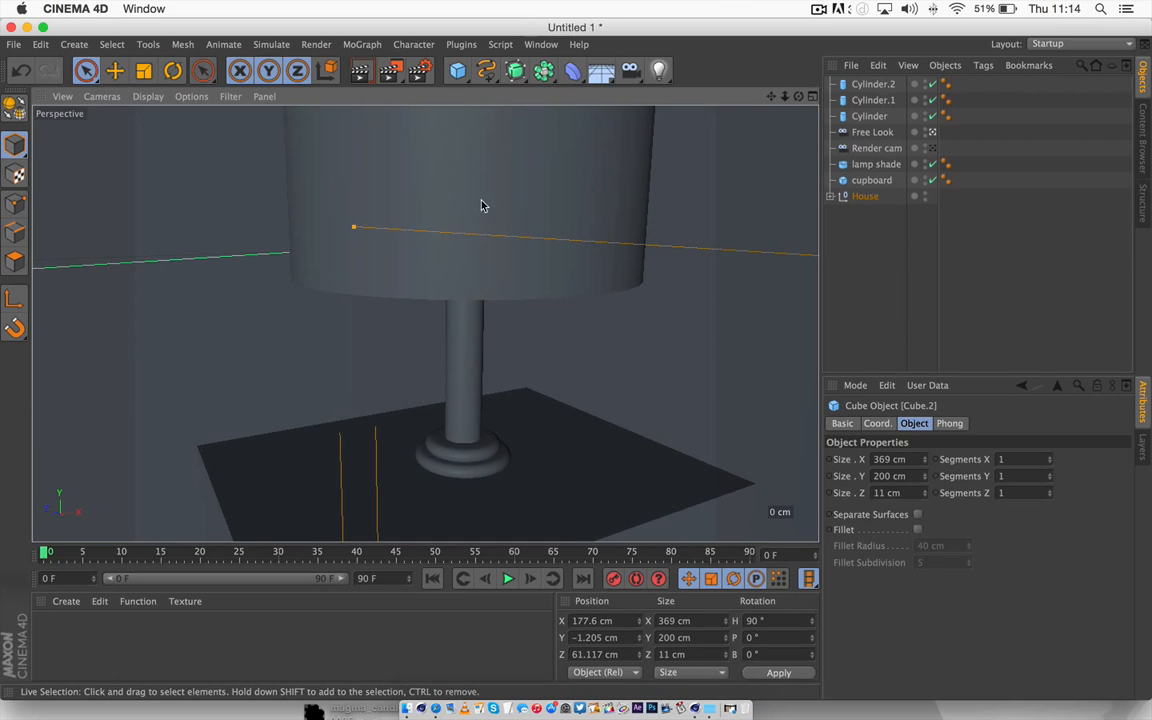
drag(771, 96, 508, 366)
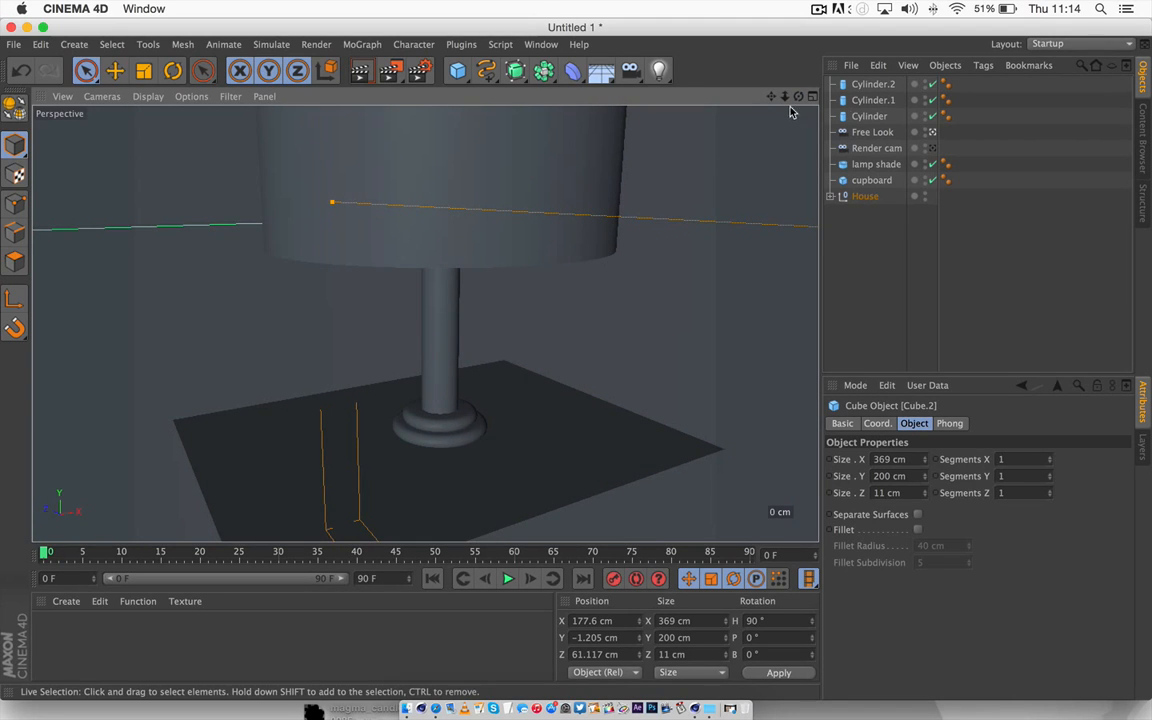
drag(784, 96, 534, 466)
click(535, 468)
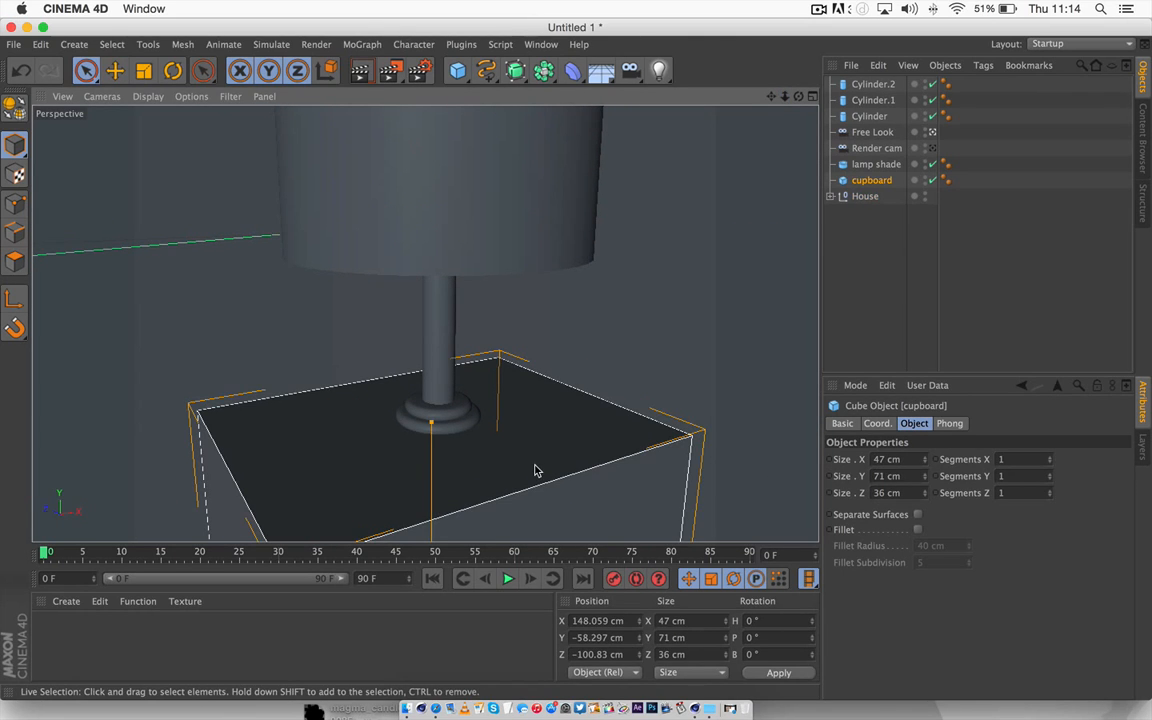
drag(784, 96, 425, 323)
click(695, 420)
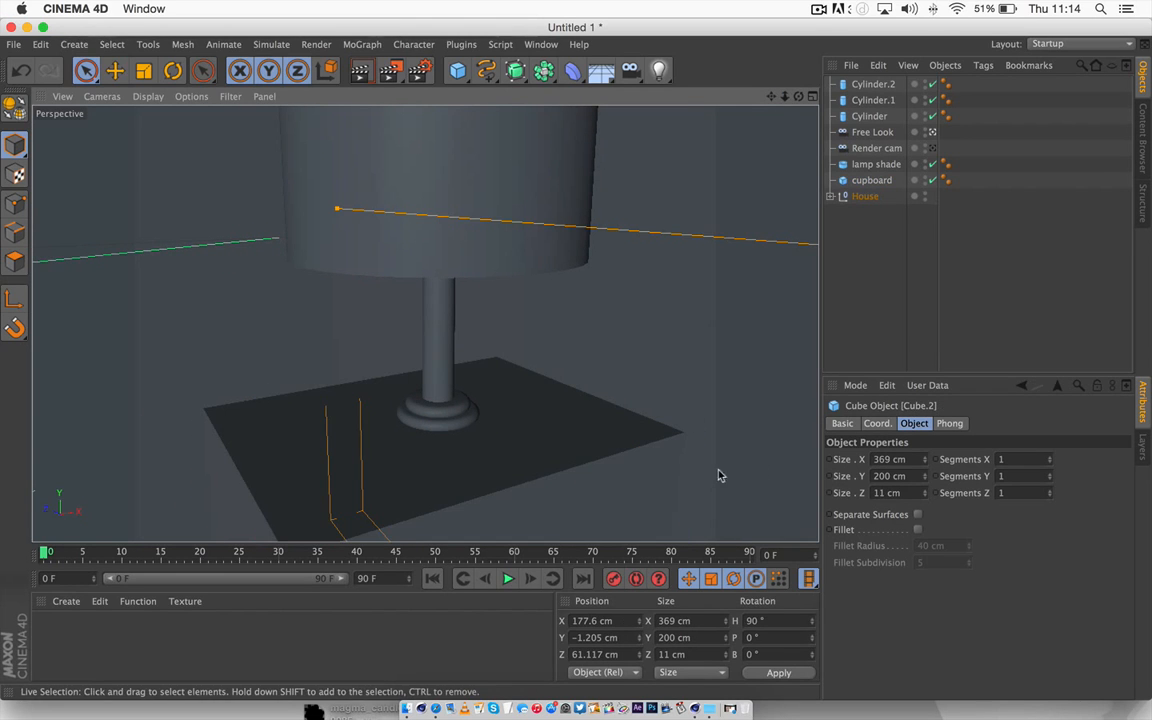
drag(784, 96, 425, 323)
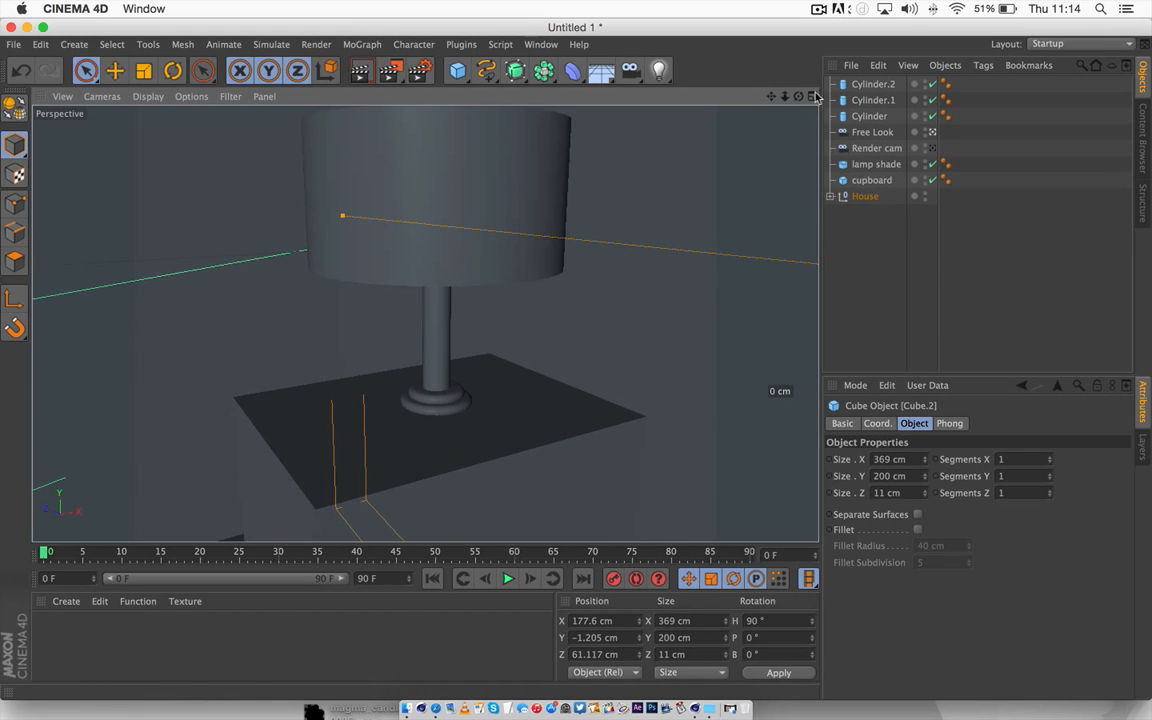
- Duplicate the cupboard, flatten the copy into a strip about 30.3 × 0.36 × 6.1 cm, and raise it to about Y -1.5 cm inside the shade
click(870, 183)
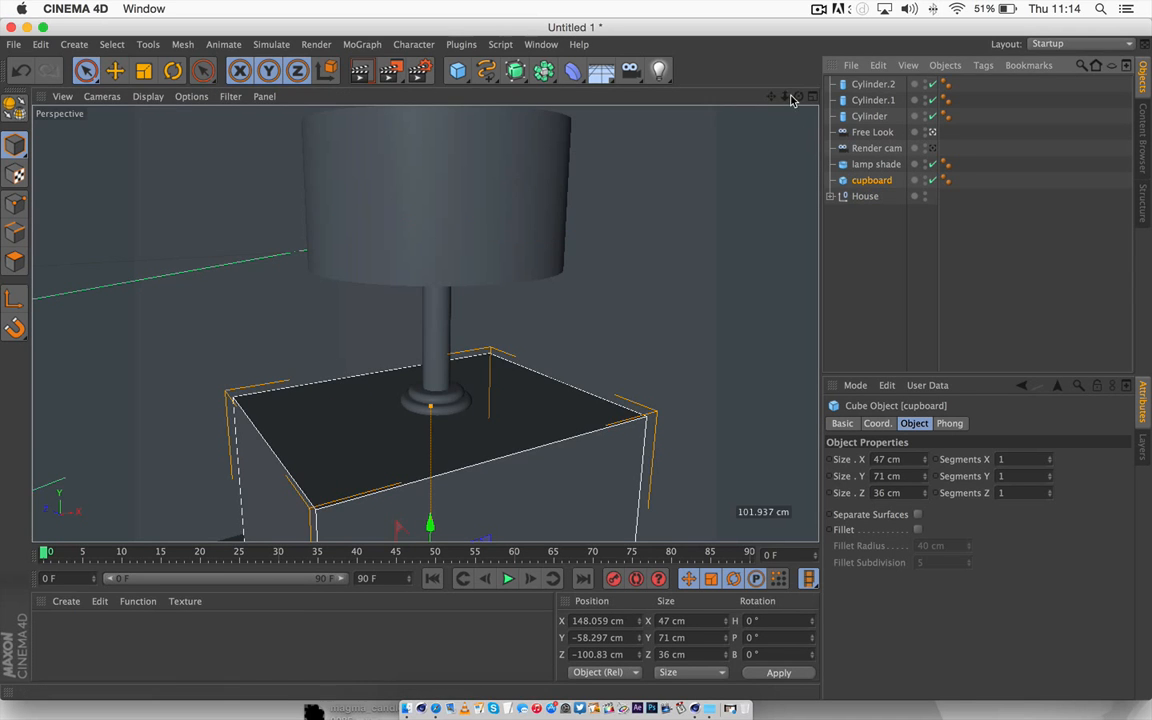
drag(784, 96, 425, 323)
key(super+c)
key(super+v)
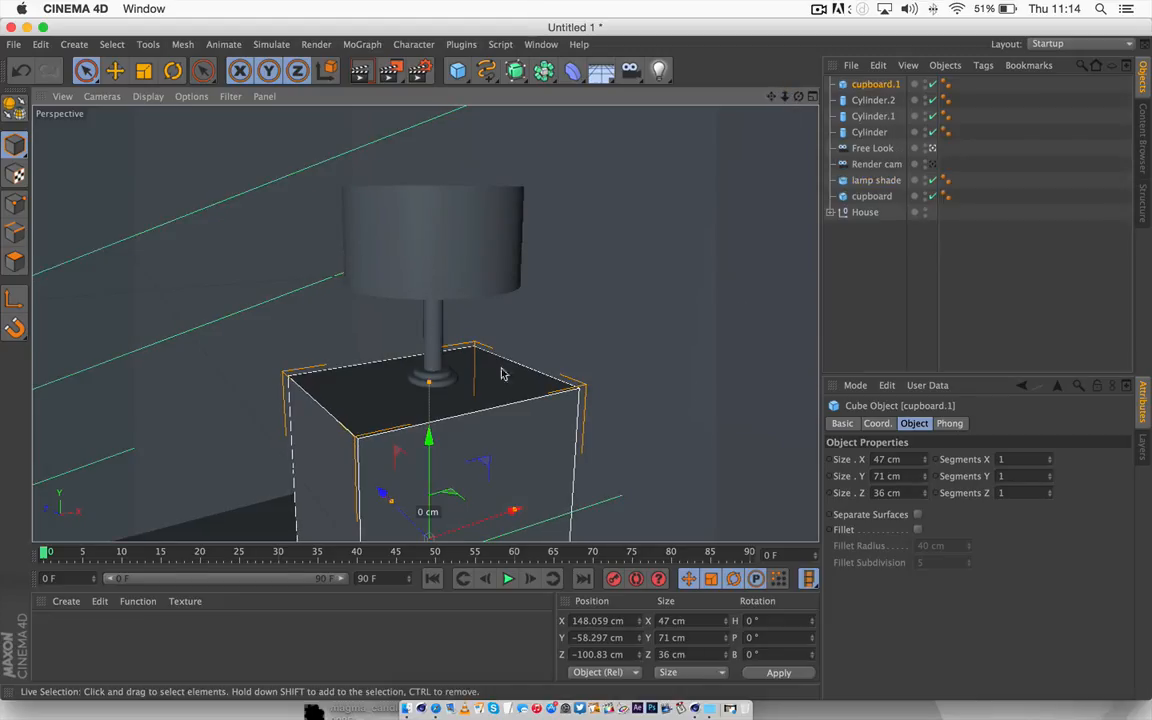
drag(430, 436, 415, 350)
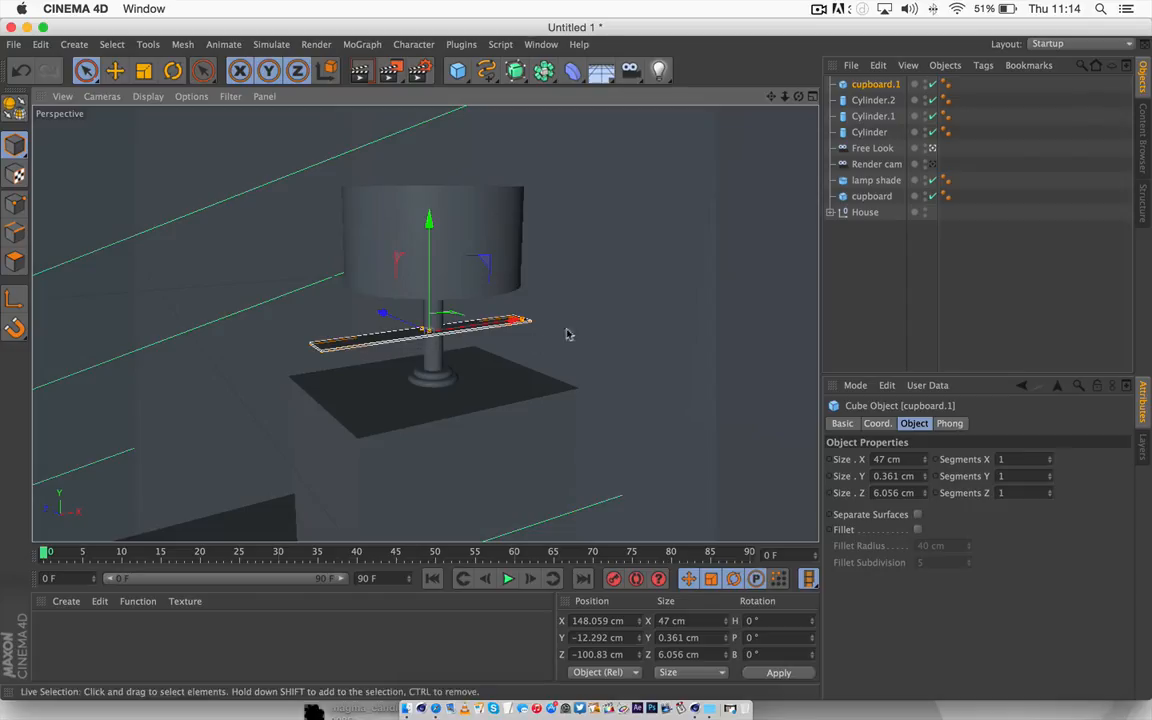
drag(522, 321, 492, 320)
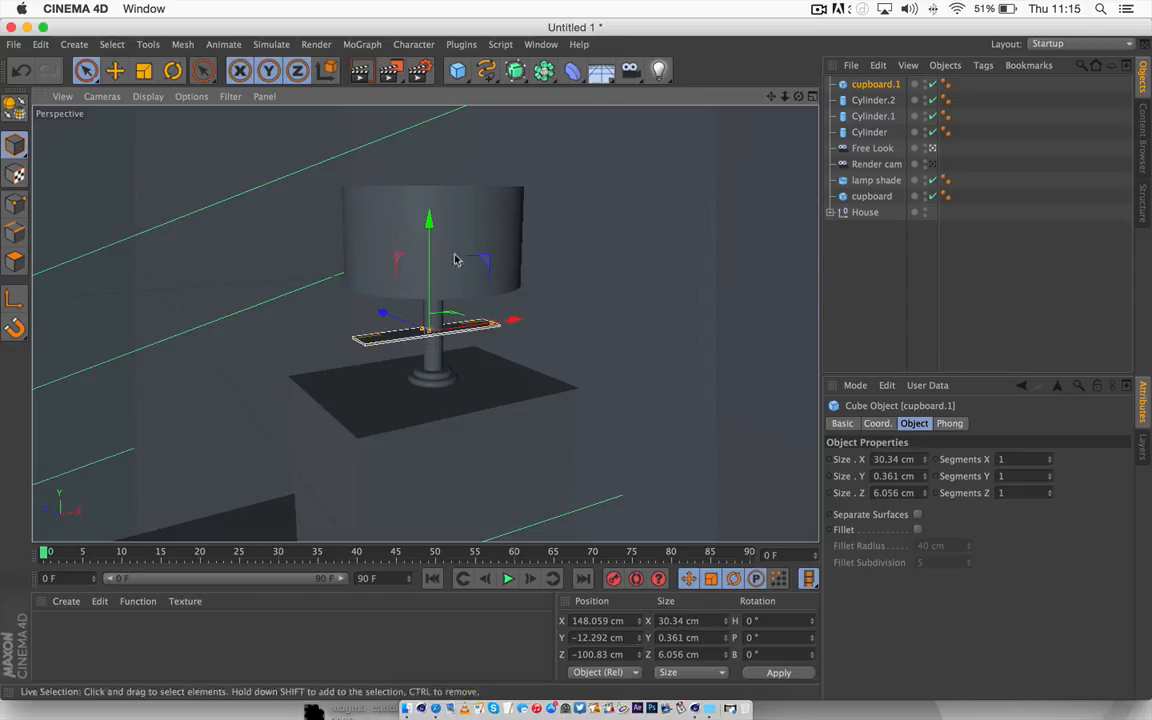
drag(433, 214, 436, 163)
drag(798, 98, 793, 100)
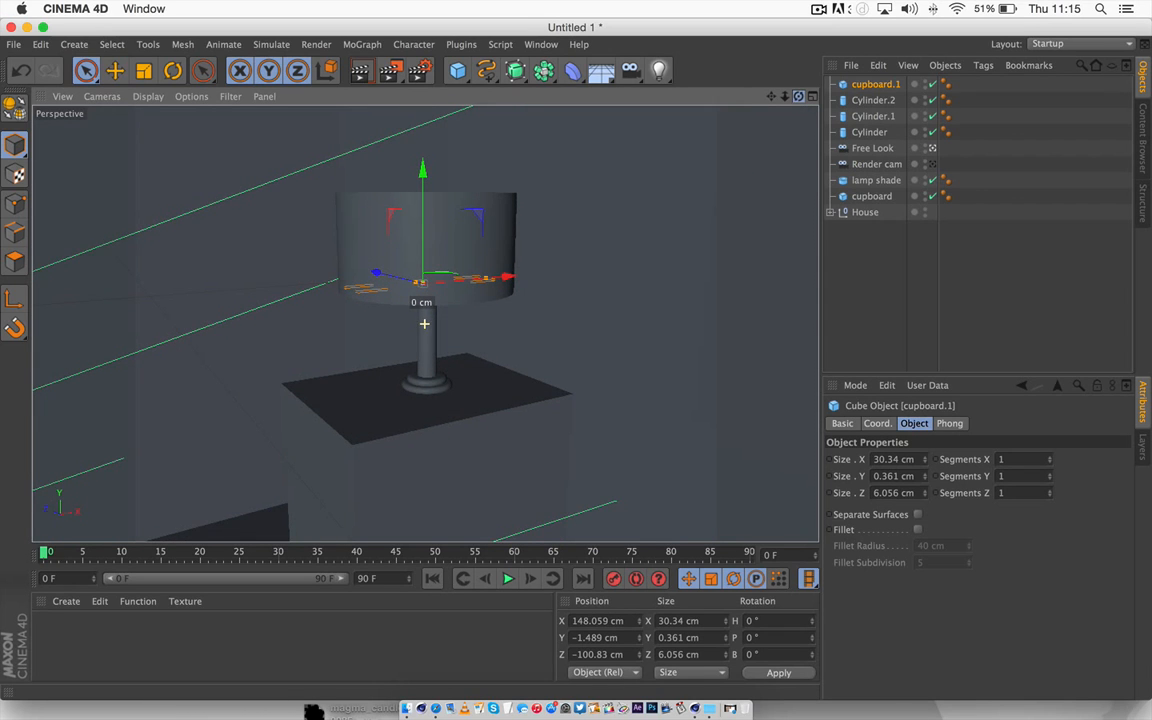
- In the top view, centre the strip on the lamp stem at about X 149.5, Z -99.9 cm
click(813, 97)
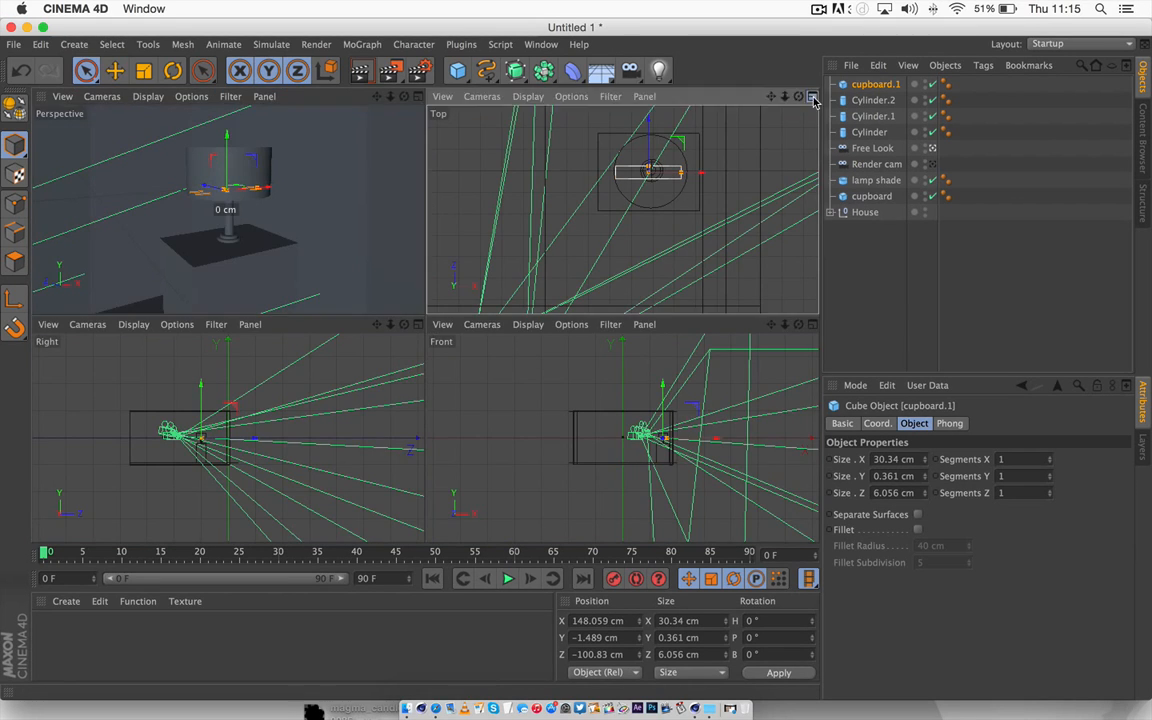
click(812, 97)
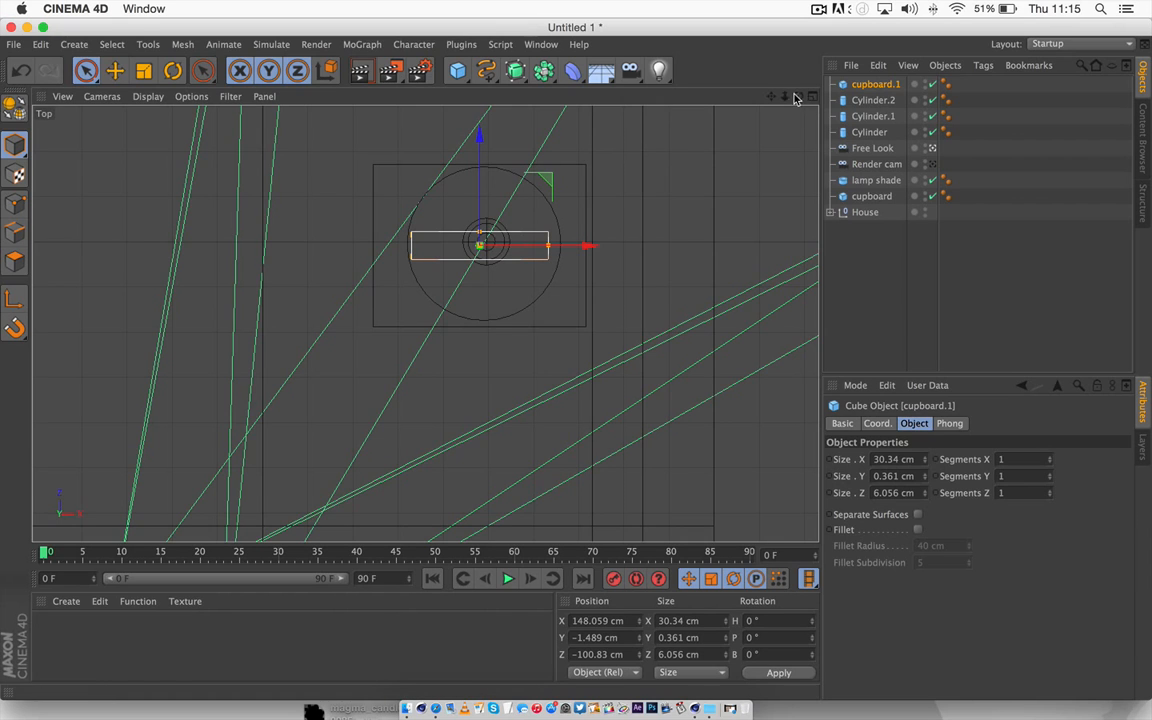
drag(771, 97, 686, 130)
drag(771, 97, 603, 325)
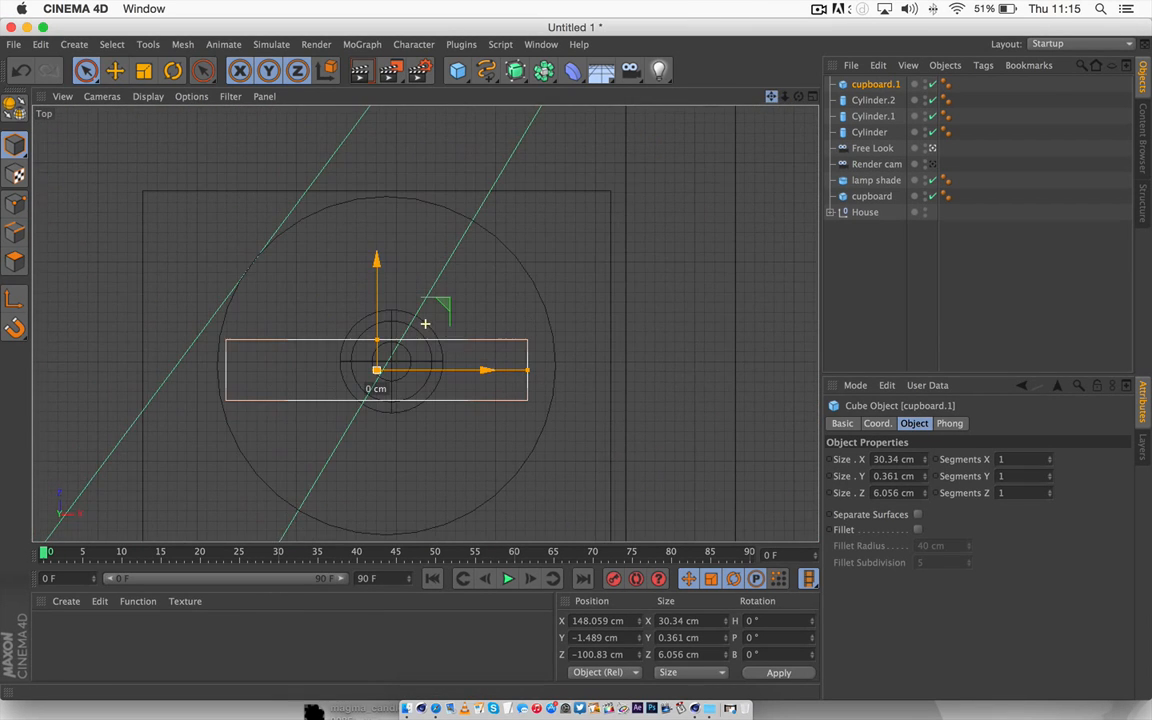
mouse_move(503, 375)
mouse_down()
mouse_move(490, 375)
mouse_move(504, 373)
mouse_up()
drag(391, 262, 391, 252)
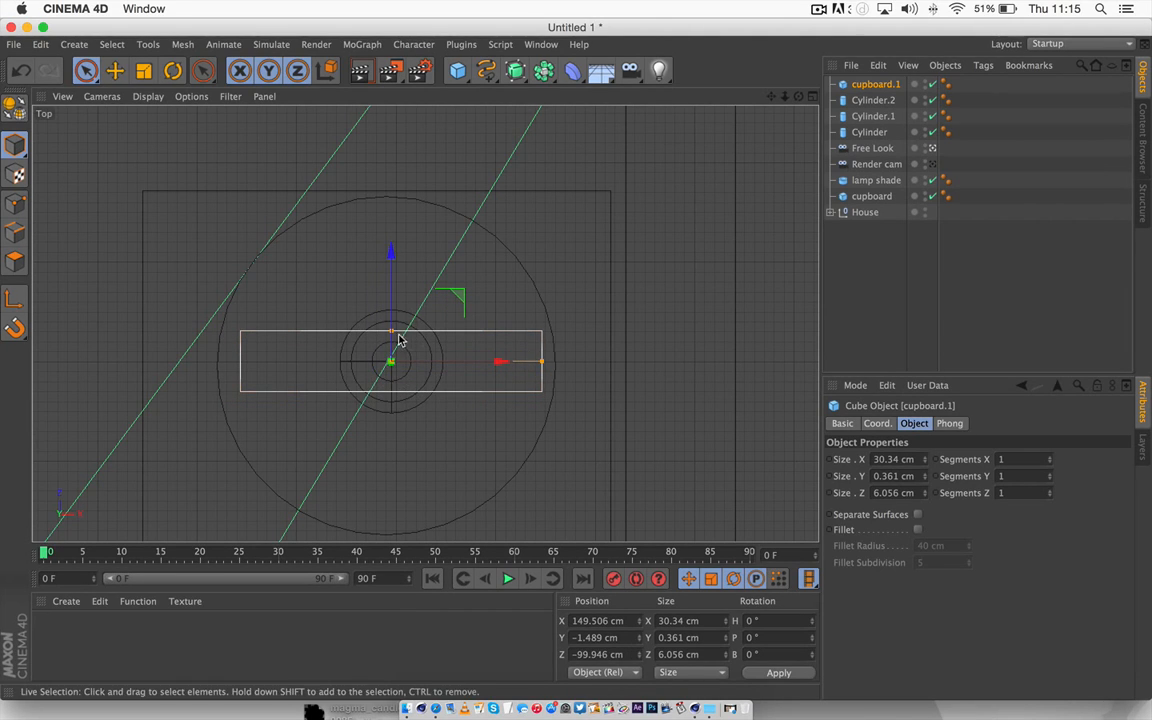
- Narrow the strip to about 1.06 cm, lengthen it to about 33.4 cm across the shade, and shift it to about X 149 cm
drag(397, 336, 389, 360)
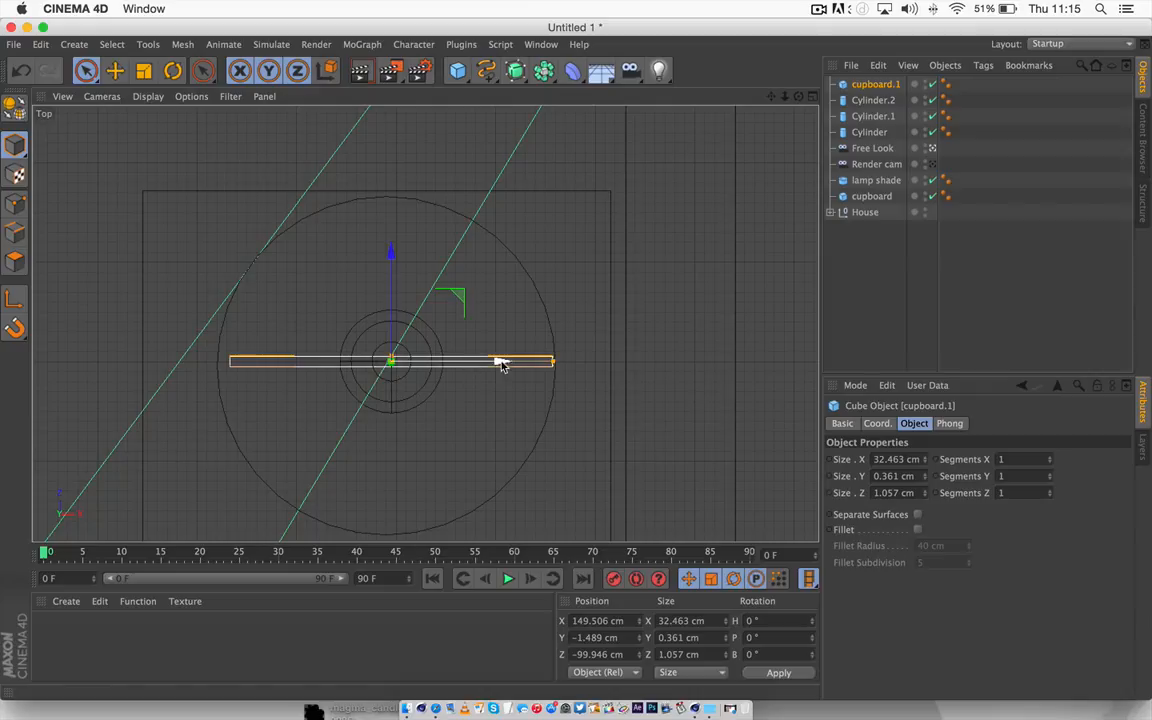
drag(501, 364, 496, 366)
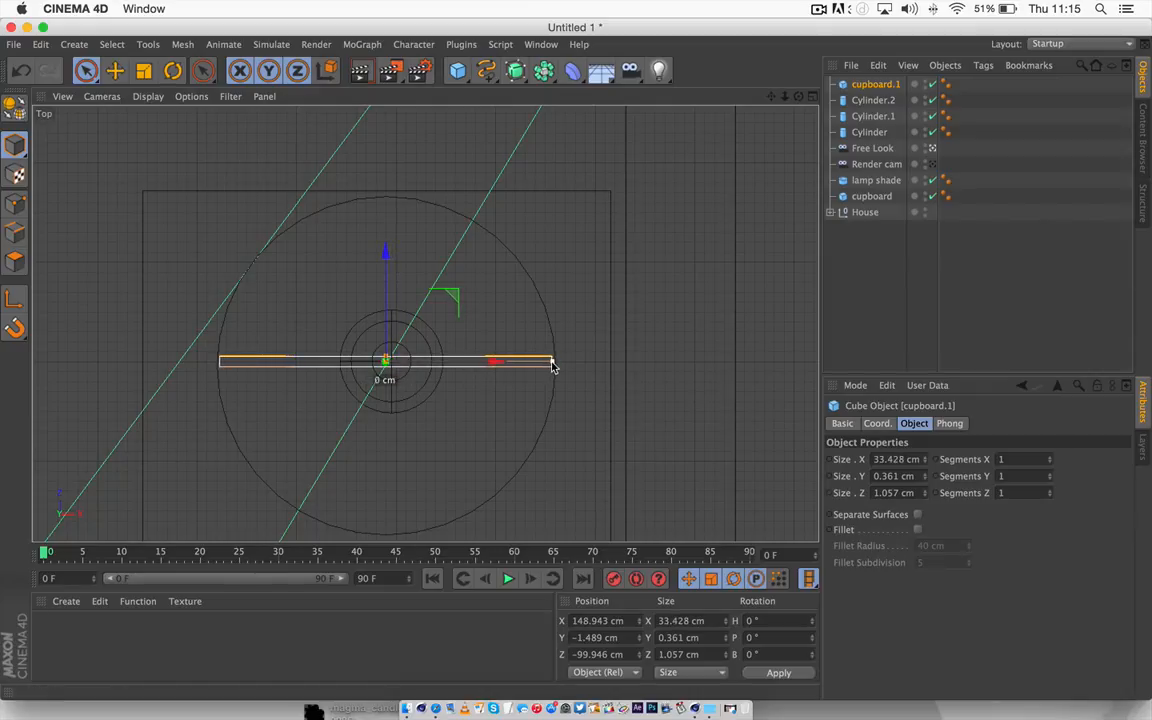
drag(475, 367, 484, 365)
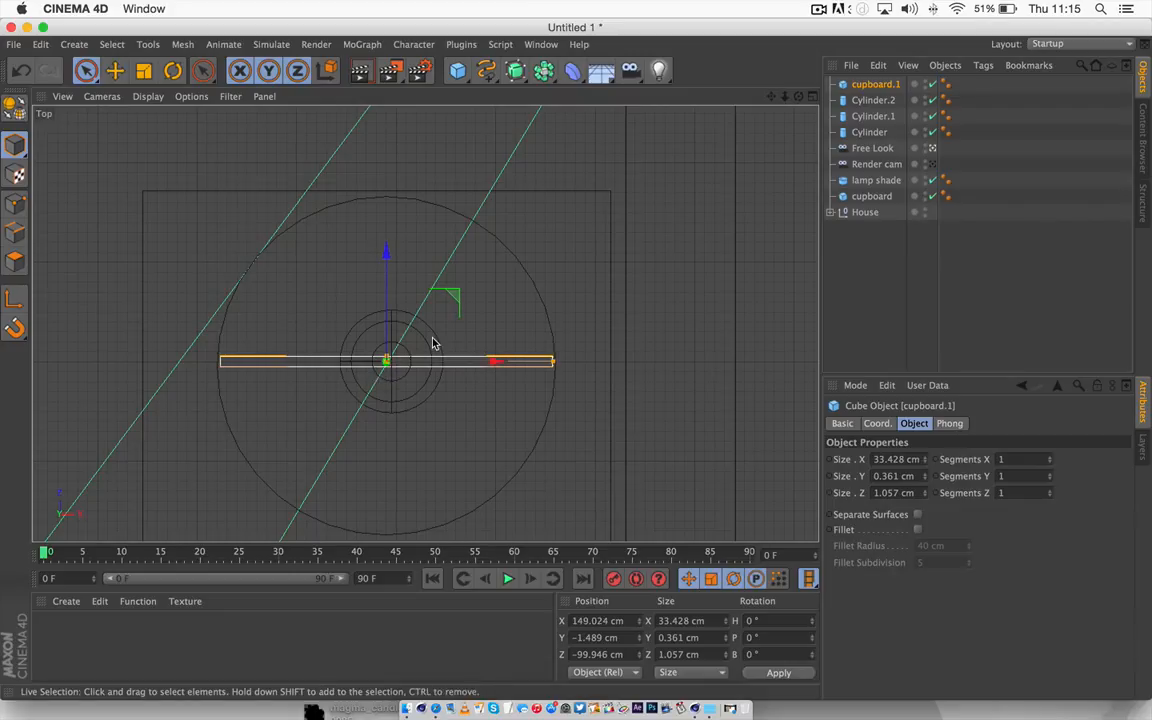
- Duplicate the shade support bar and rotate the copy to a heading of -90° so the two bars form a cross
key(super+v)
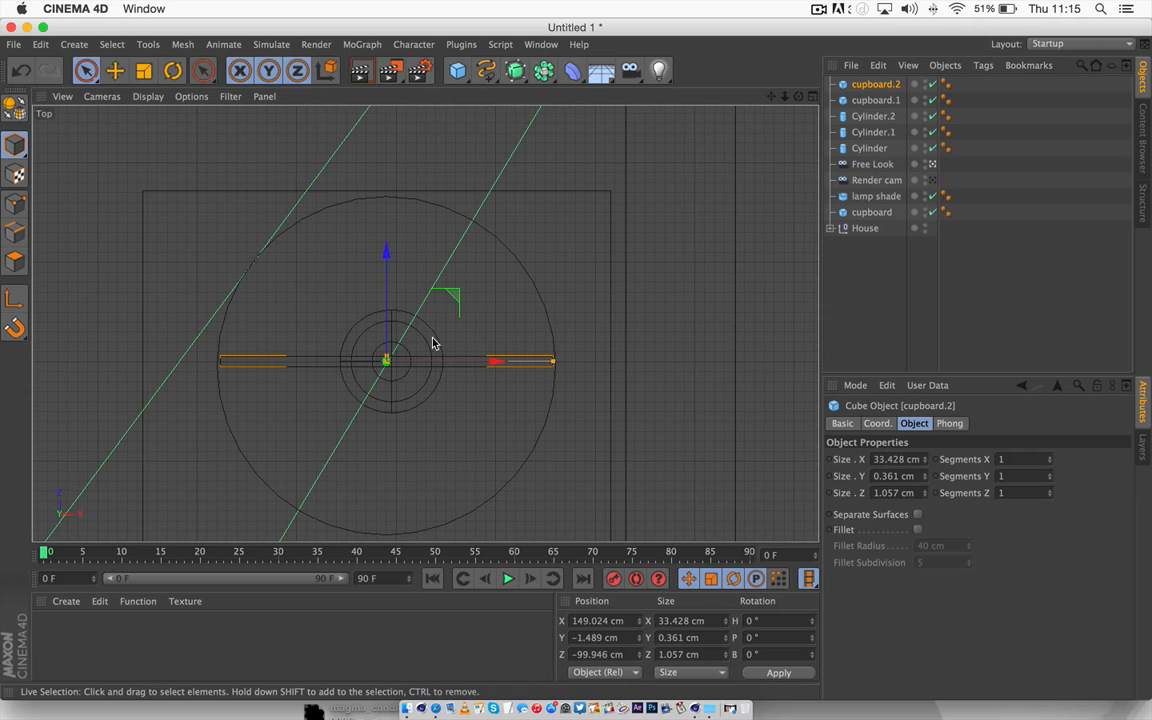
click(175, 70)
drag(437, 321, 420, 406)
key(super+z)
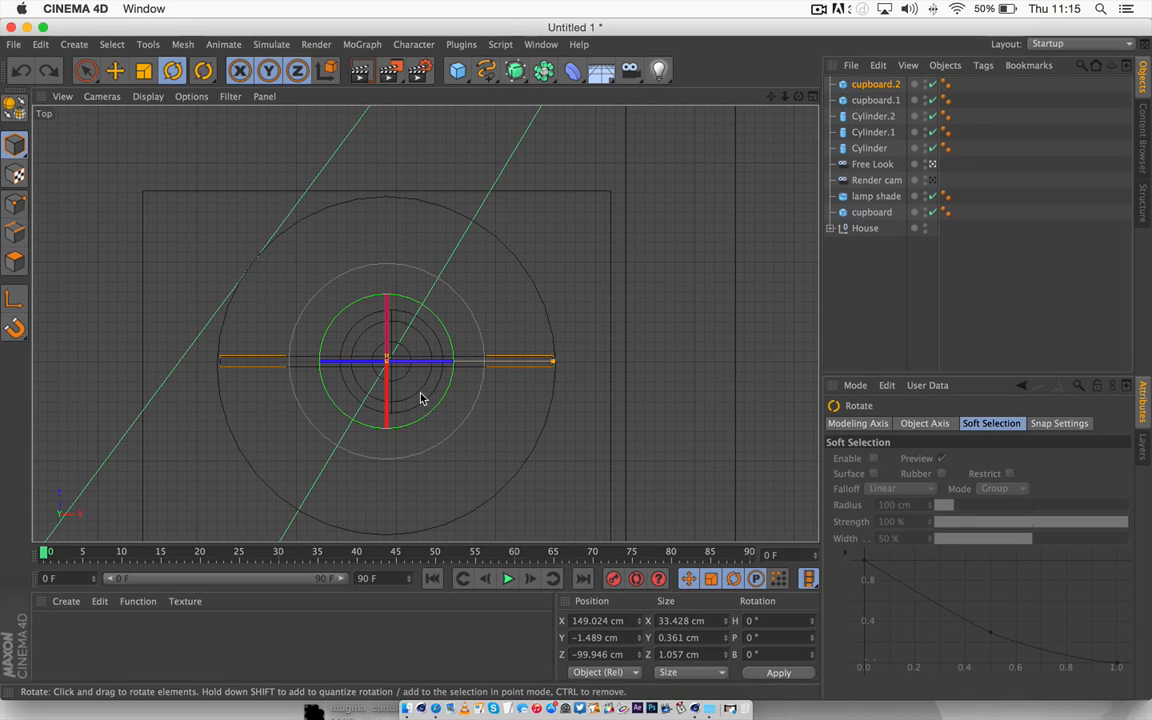
drag(447, 333, 415, 417)
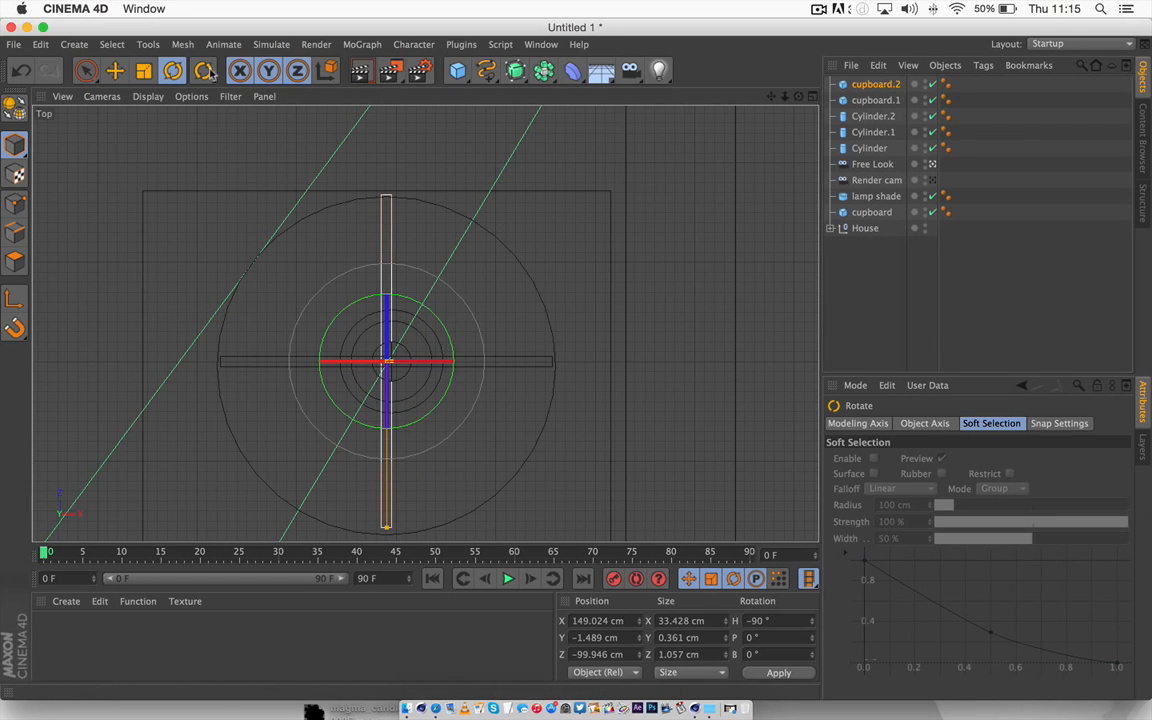
- Move the rotated bar to about X 149.4, Z -100.3 cm so it fits across the shade
click(124, 71)
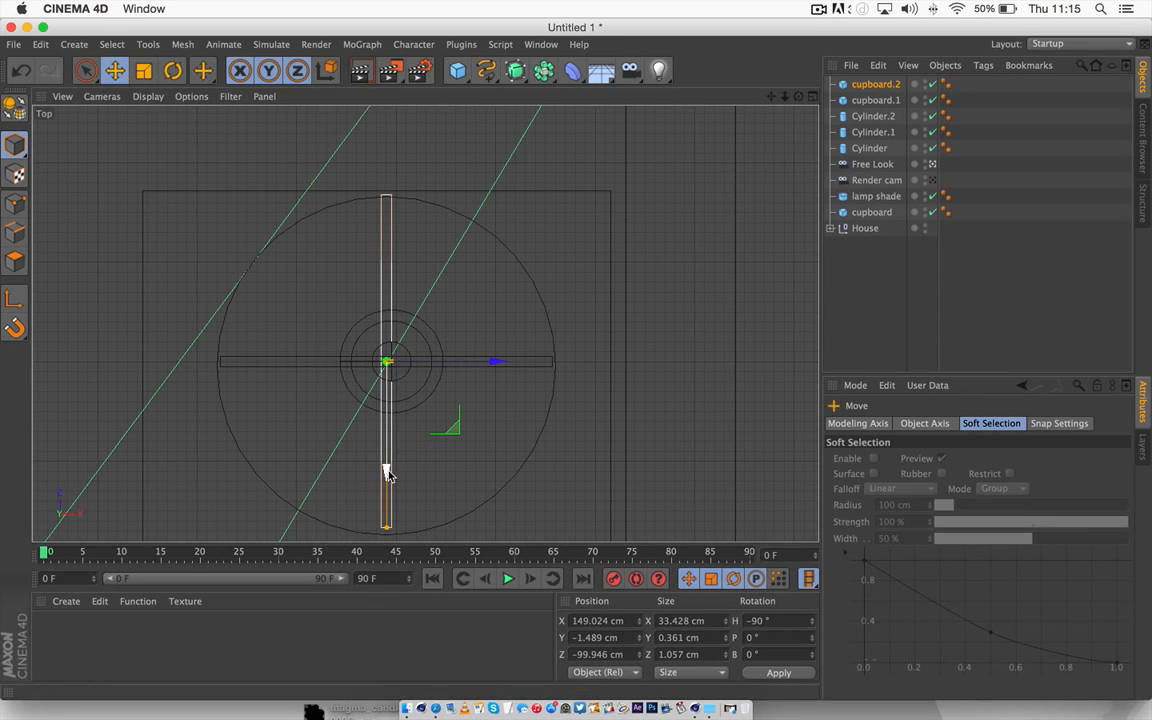
drag(386, 469, 388, 478)
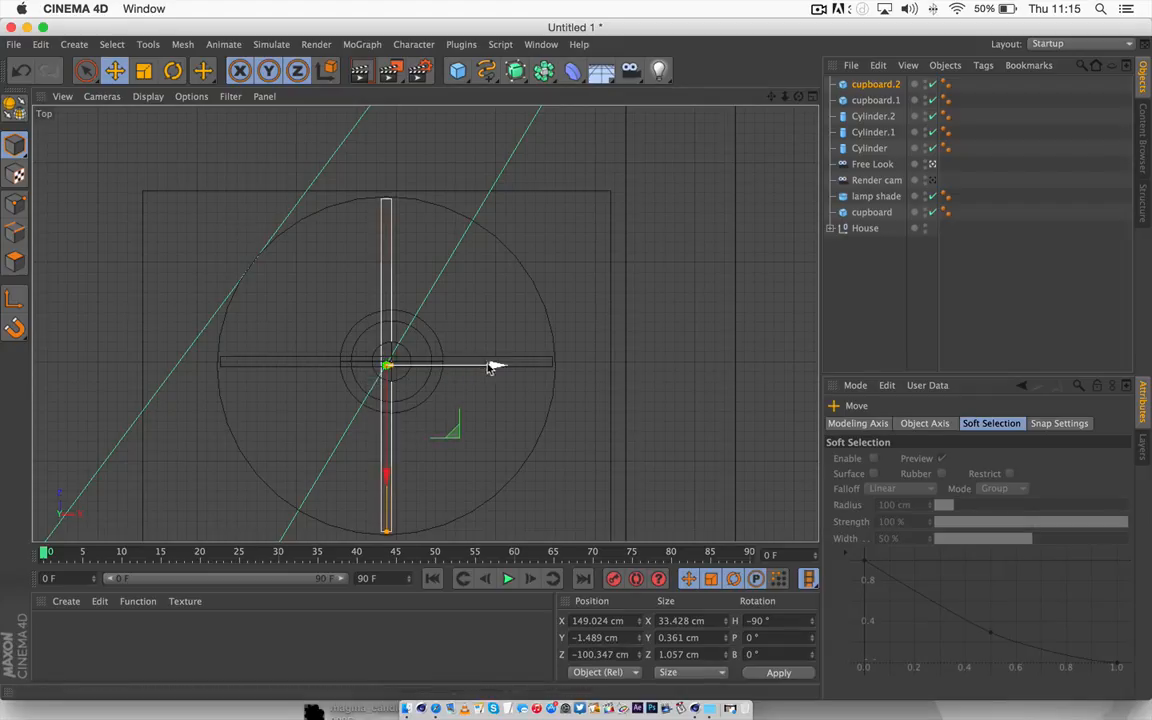
drag(490, 368, 494, 369)
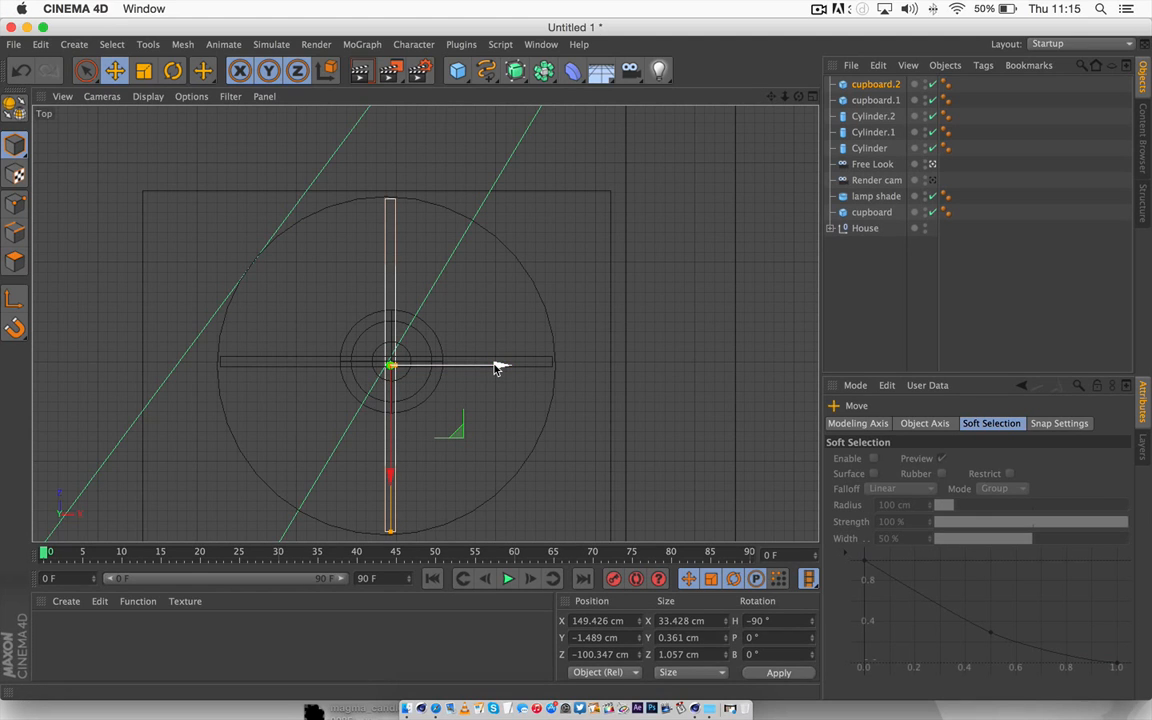
- Return to the perspective view and check the crossed support bars inside the lamp shade from below and above
click(812, 98)
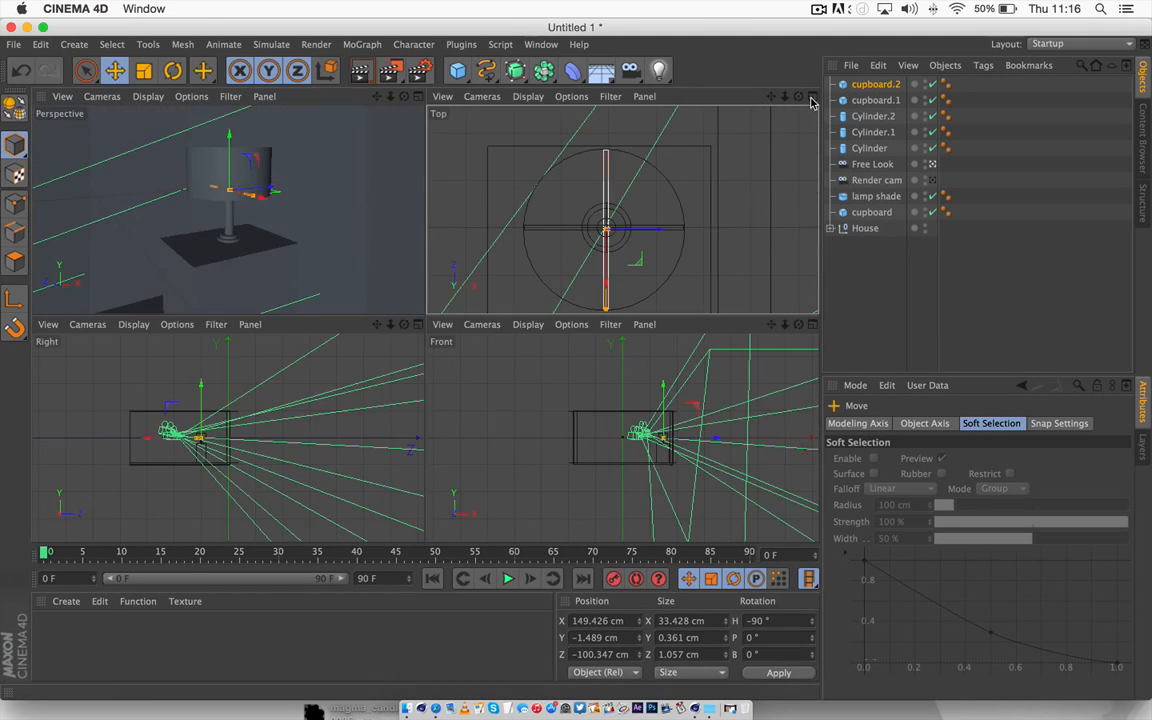
click(417, 97)
drag(785, 98, 425, 324)
scroll(405, 181, down, 3)
scroll(405, 181, down, 2)
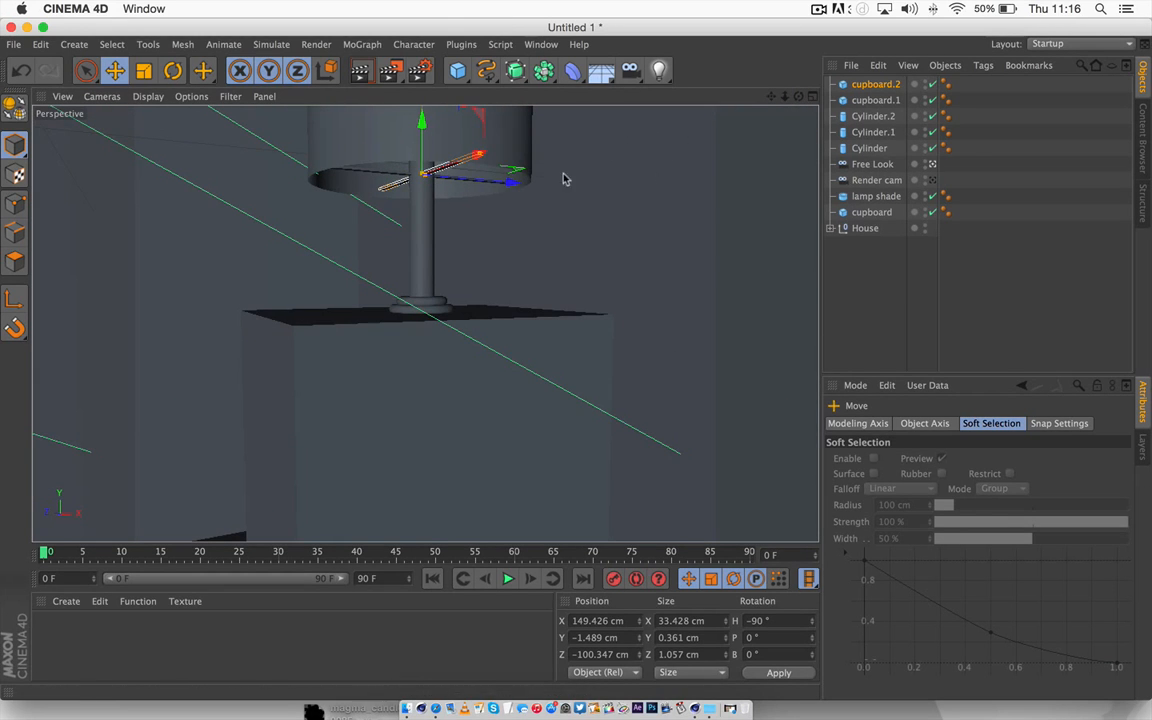
drag(798, 98, 425, 324)
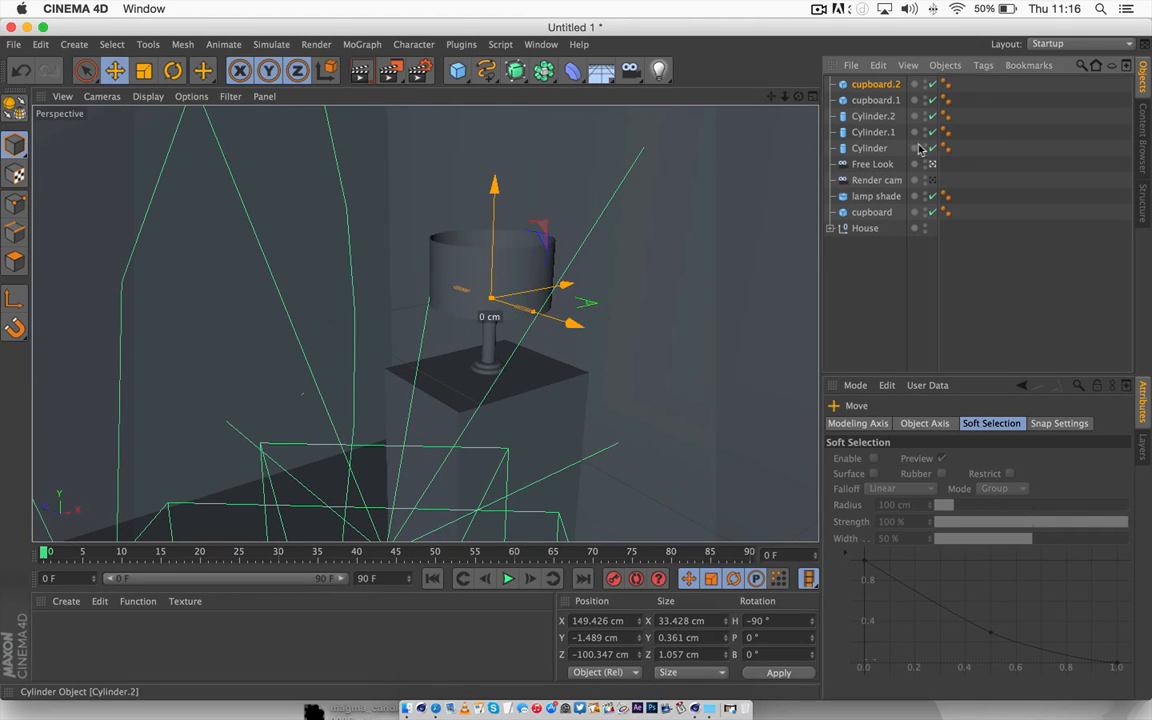
- Group the three cylinders and the two shade support bars, and name the group Lamp Frame
click(869, 149)
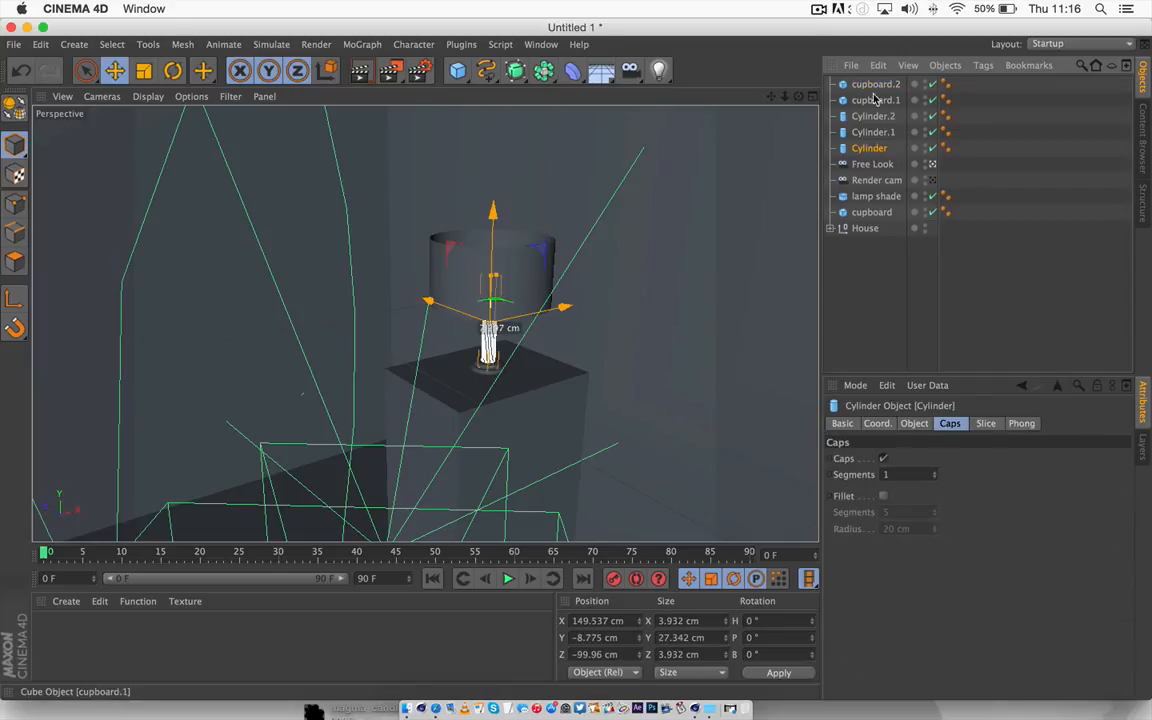
shift+click(873, 86)
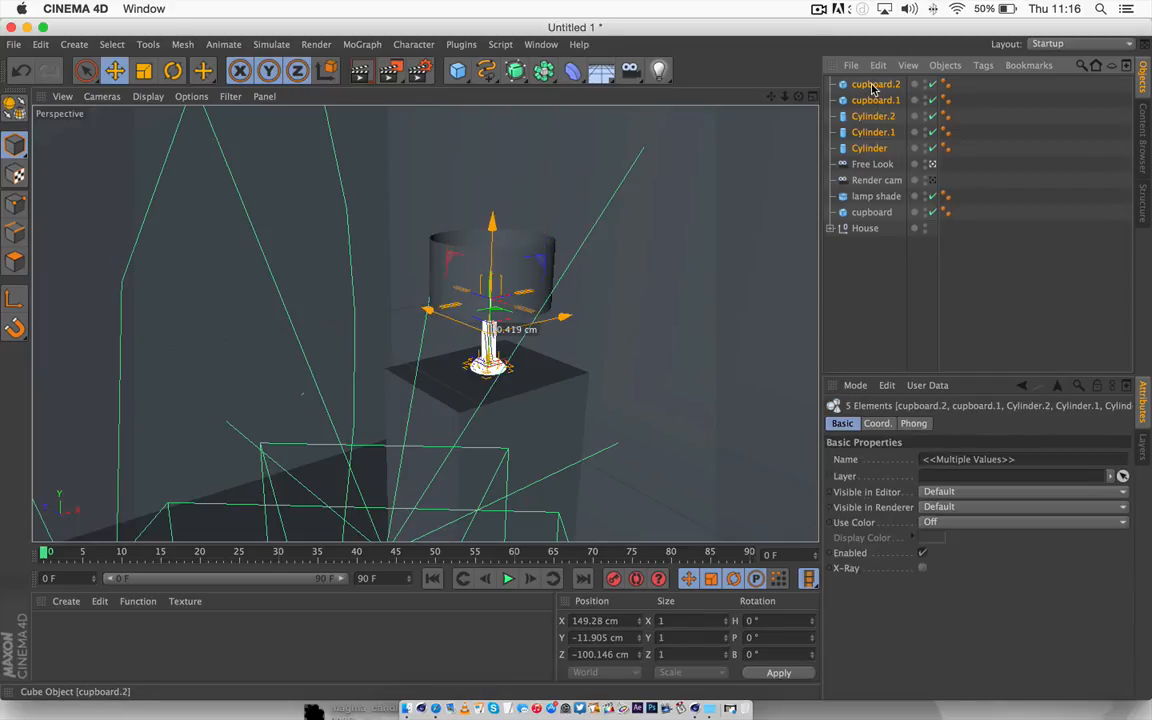
click(945, 65)
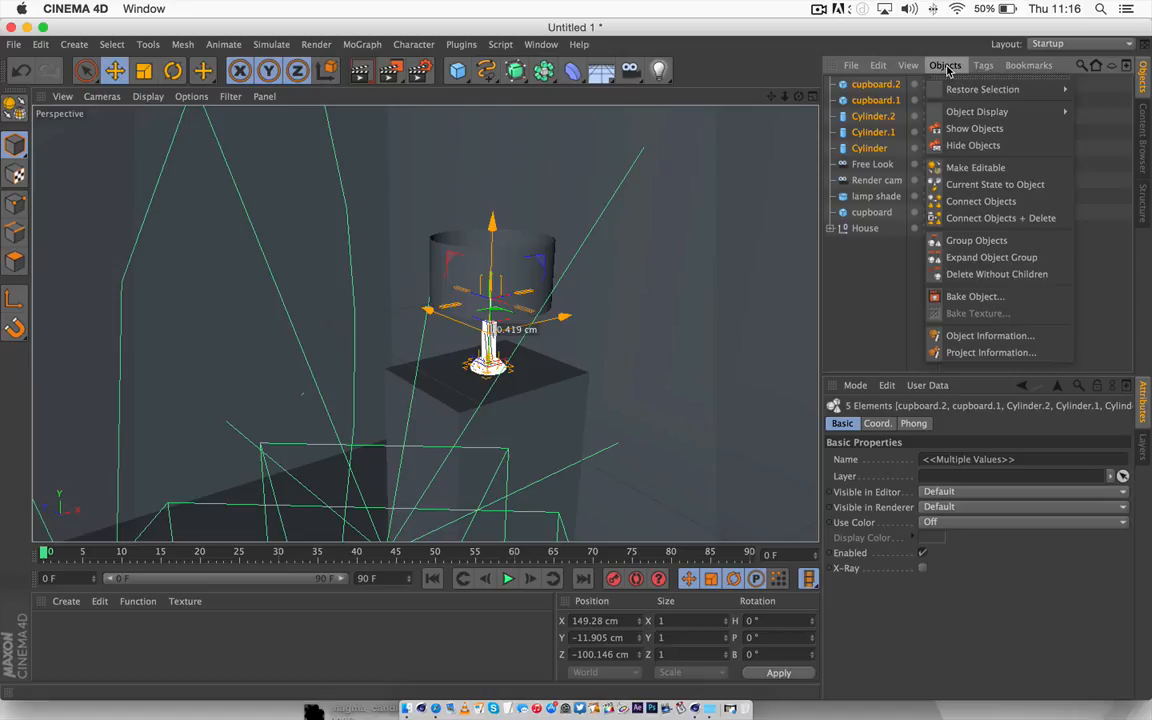
click(978, 241)
double_click(859, 86)
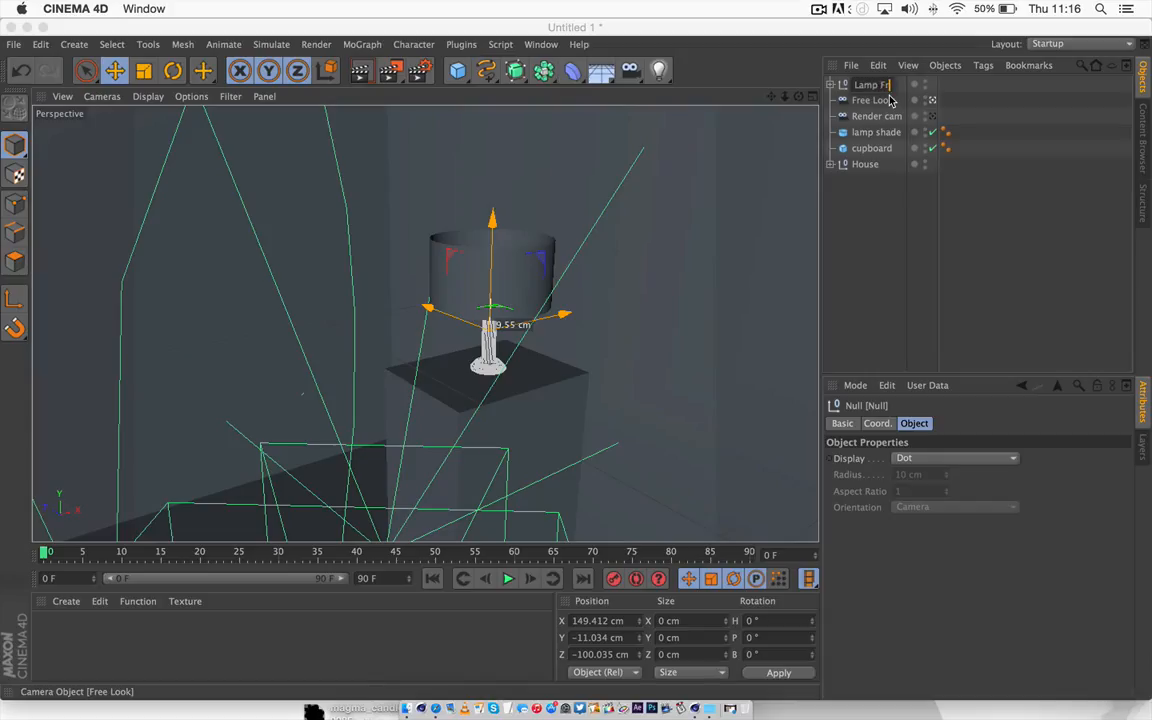
key(Return)
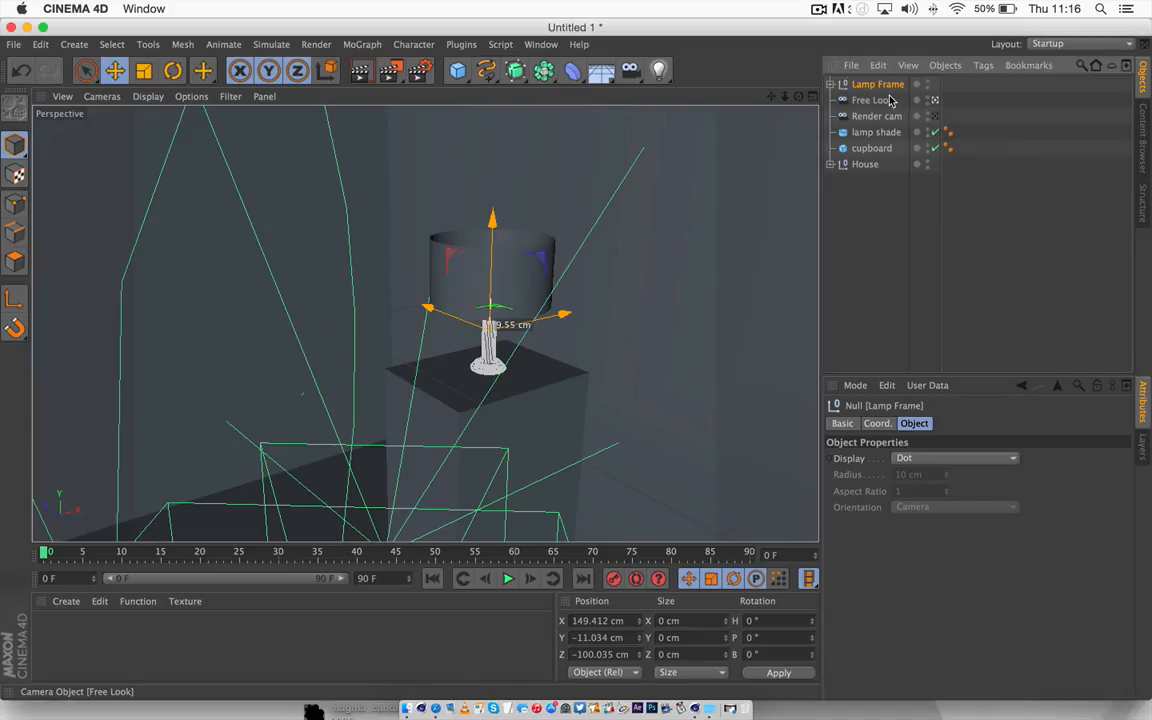
- Move the Free Look and Render cam cameras above Lamp Frame in the object list and look through Render cam
click(872, 115)
shift+click(872, 102)
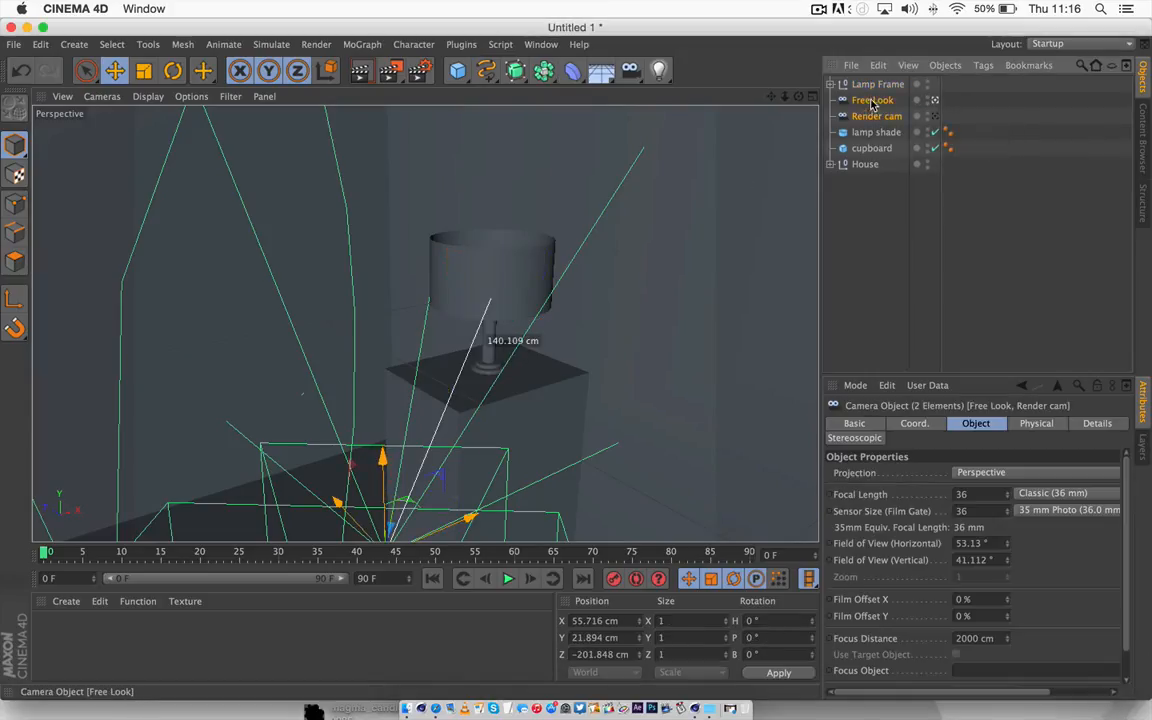
drag(868, 80, 881, 85)
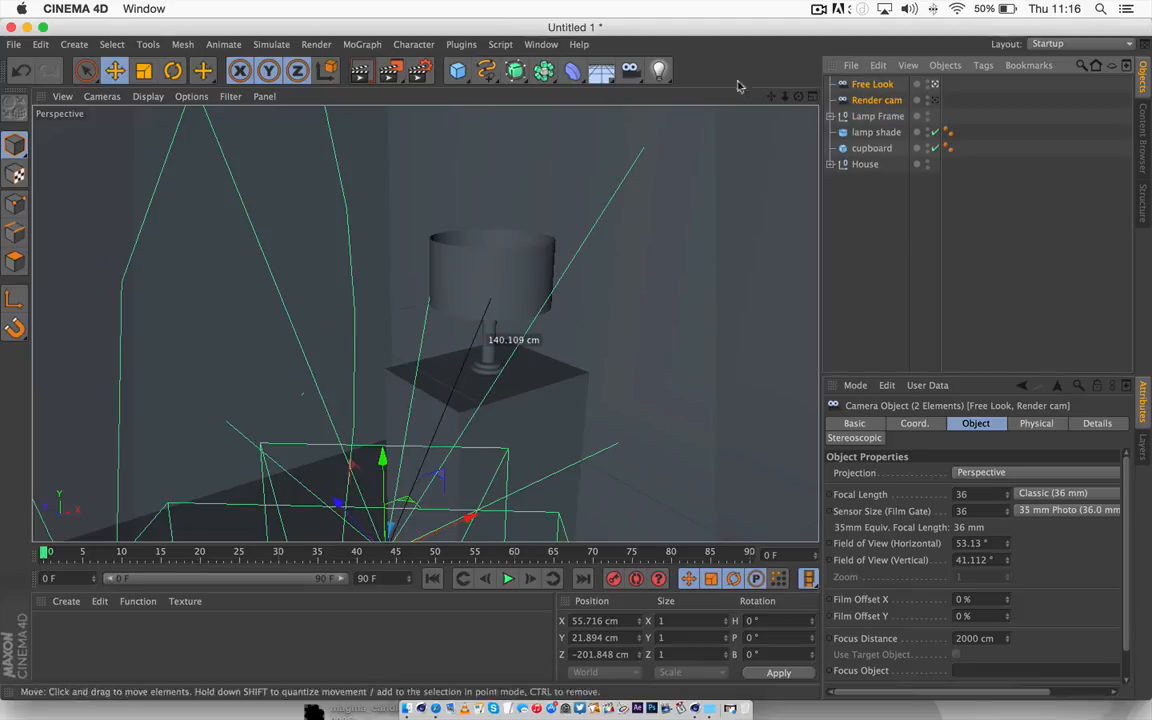
click(935, 100)
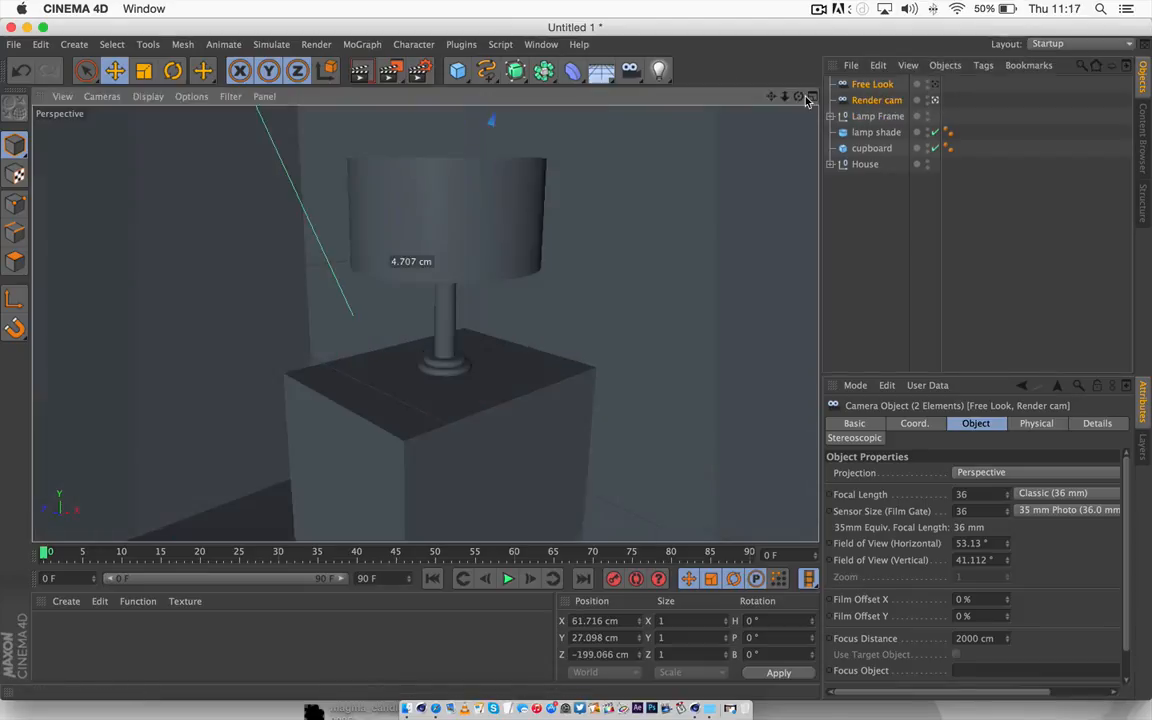
- Save the scene to the Desktop as Lamp
key(super+s)
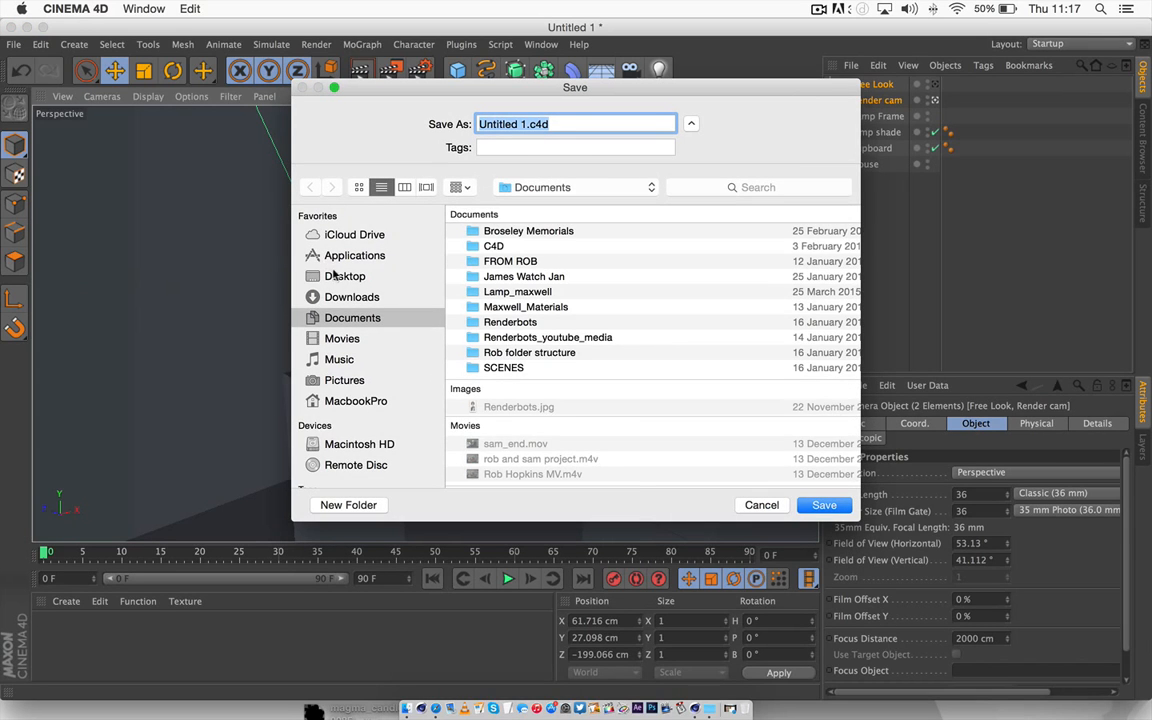
click(340, 276)
text(Lamp)
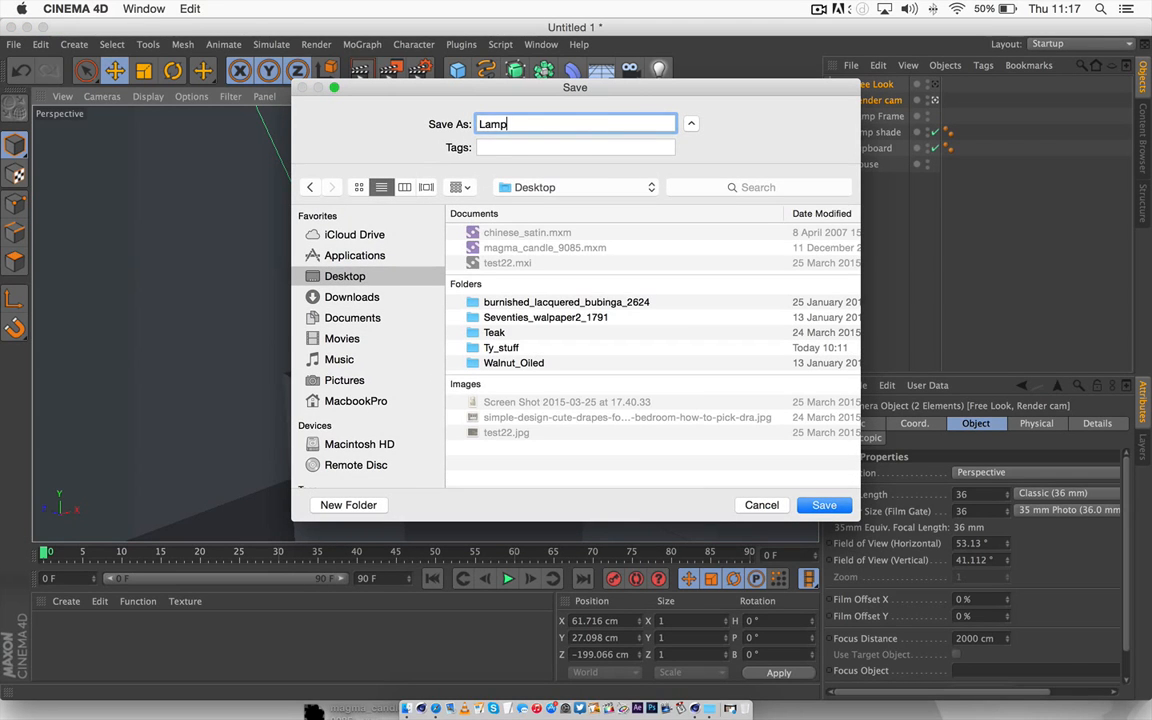
click(818, 505)
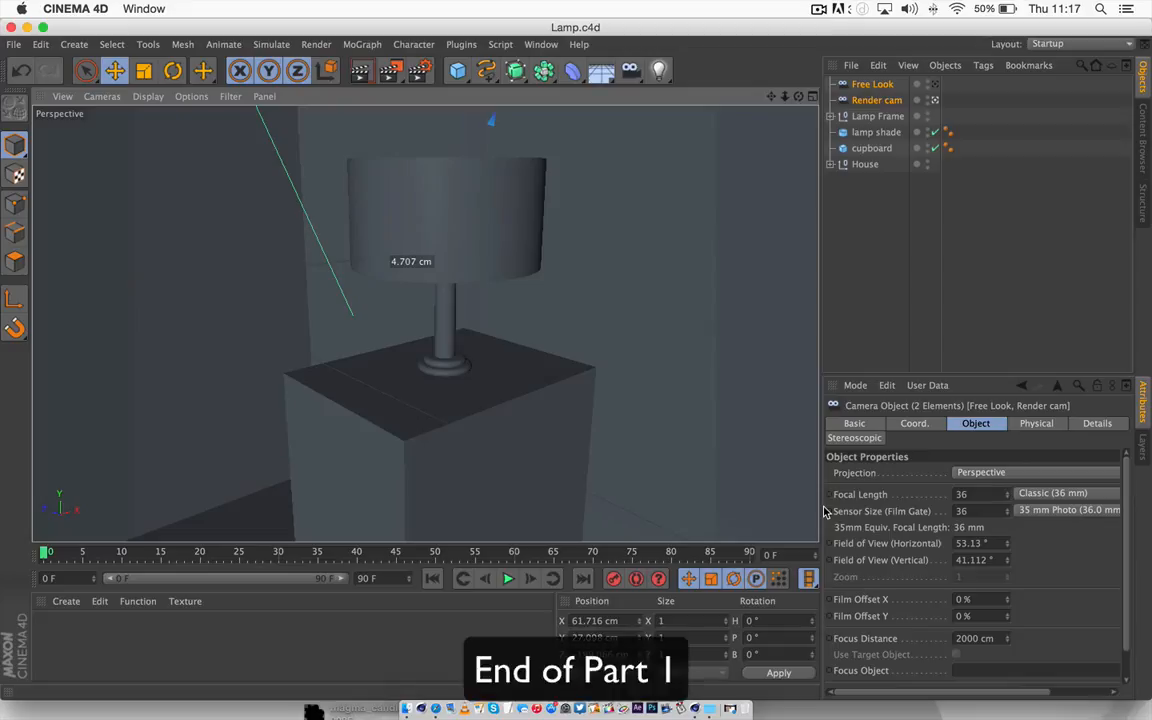